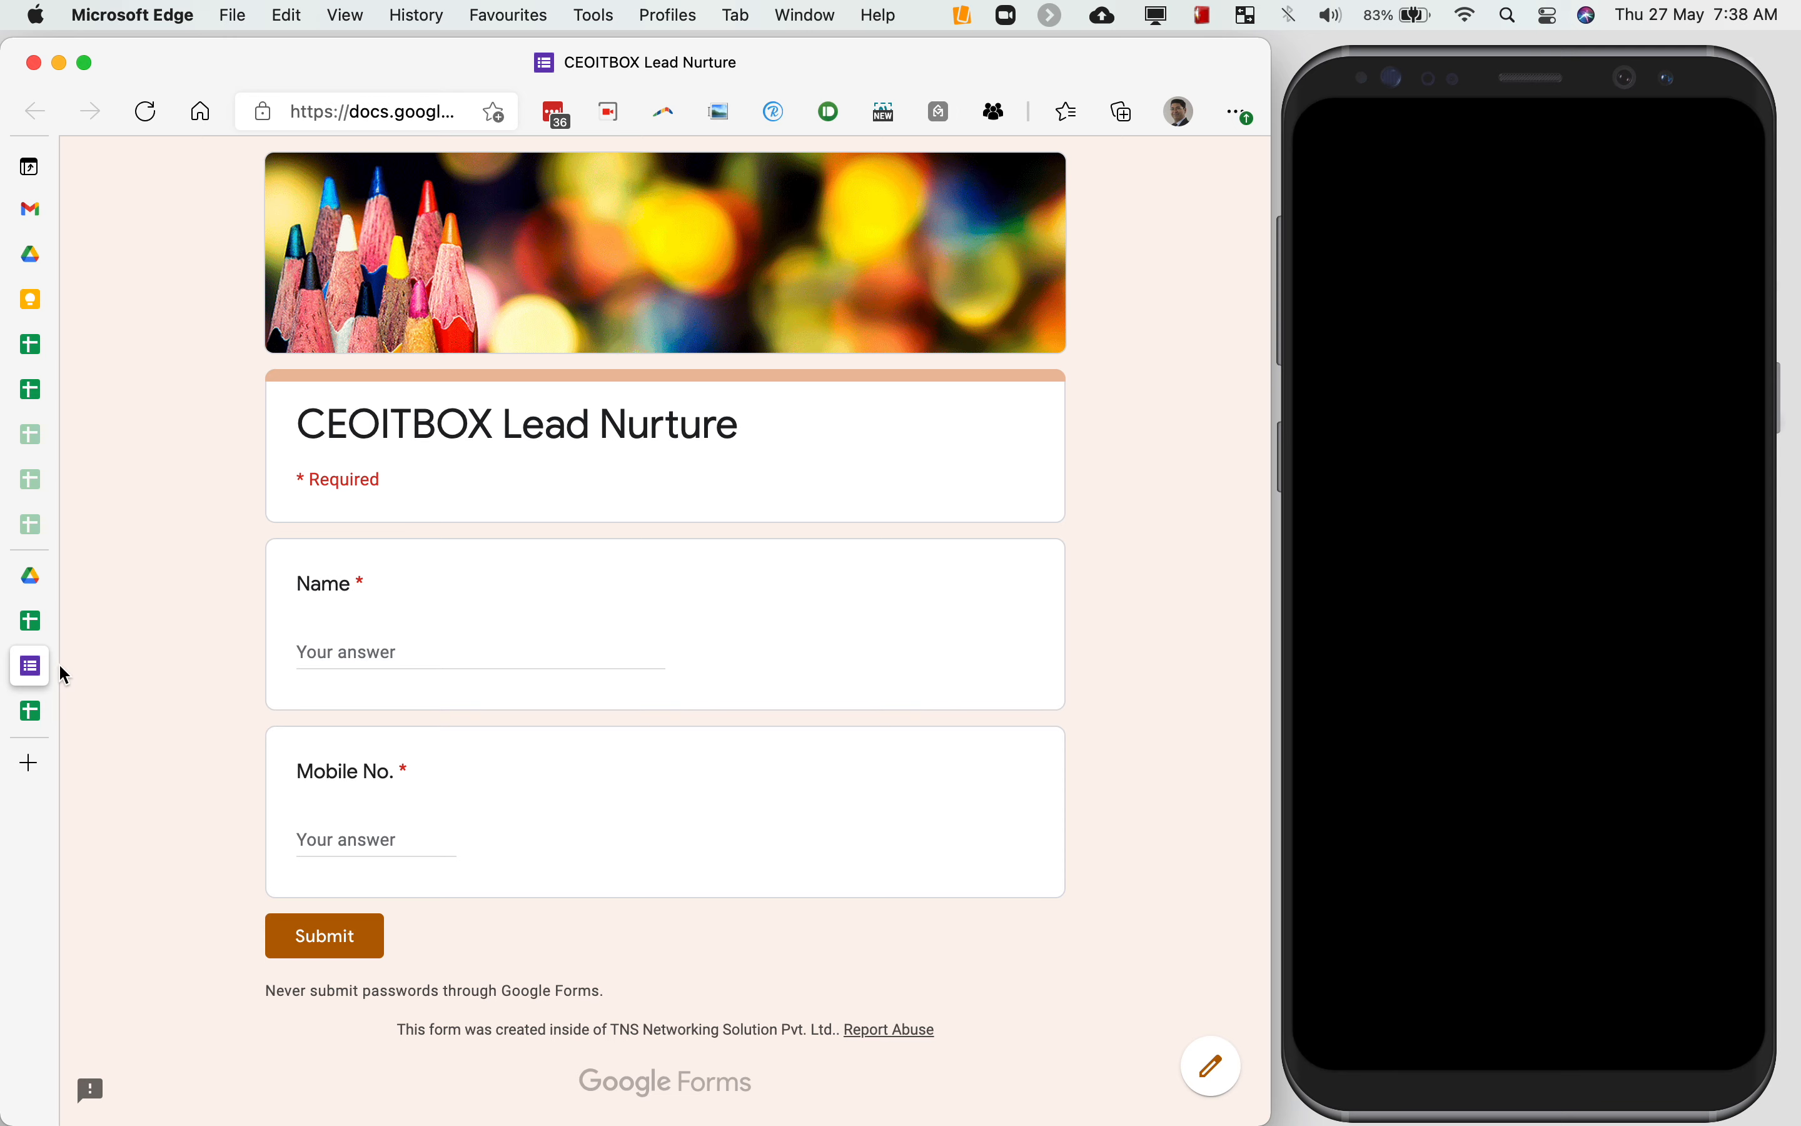
# Open the Template sheet of the WhatsApp Lead Nurturing spreadsheet and review the first message template
pyautogui.click(40, 631)
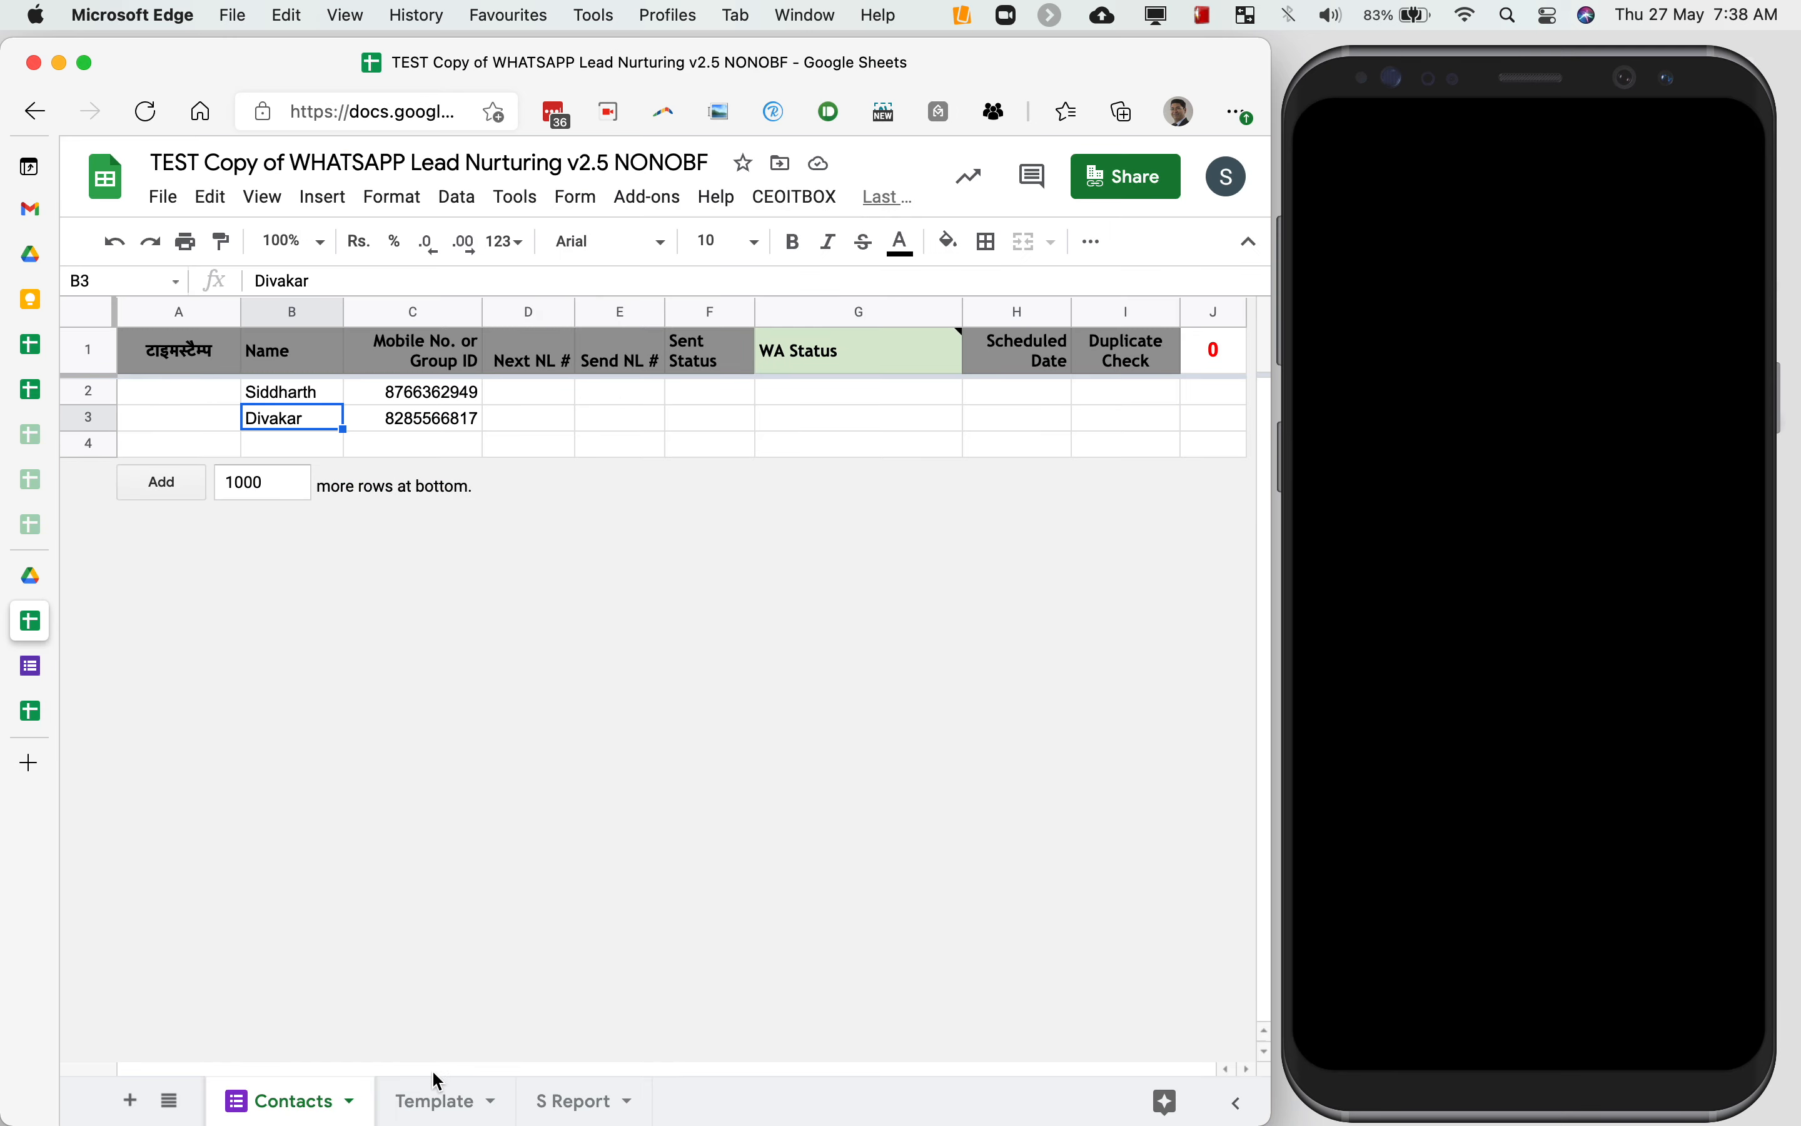
pyautogui.click(435, 1096)
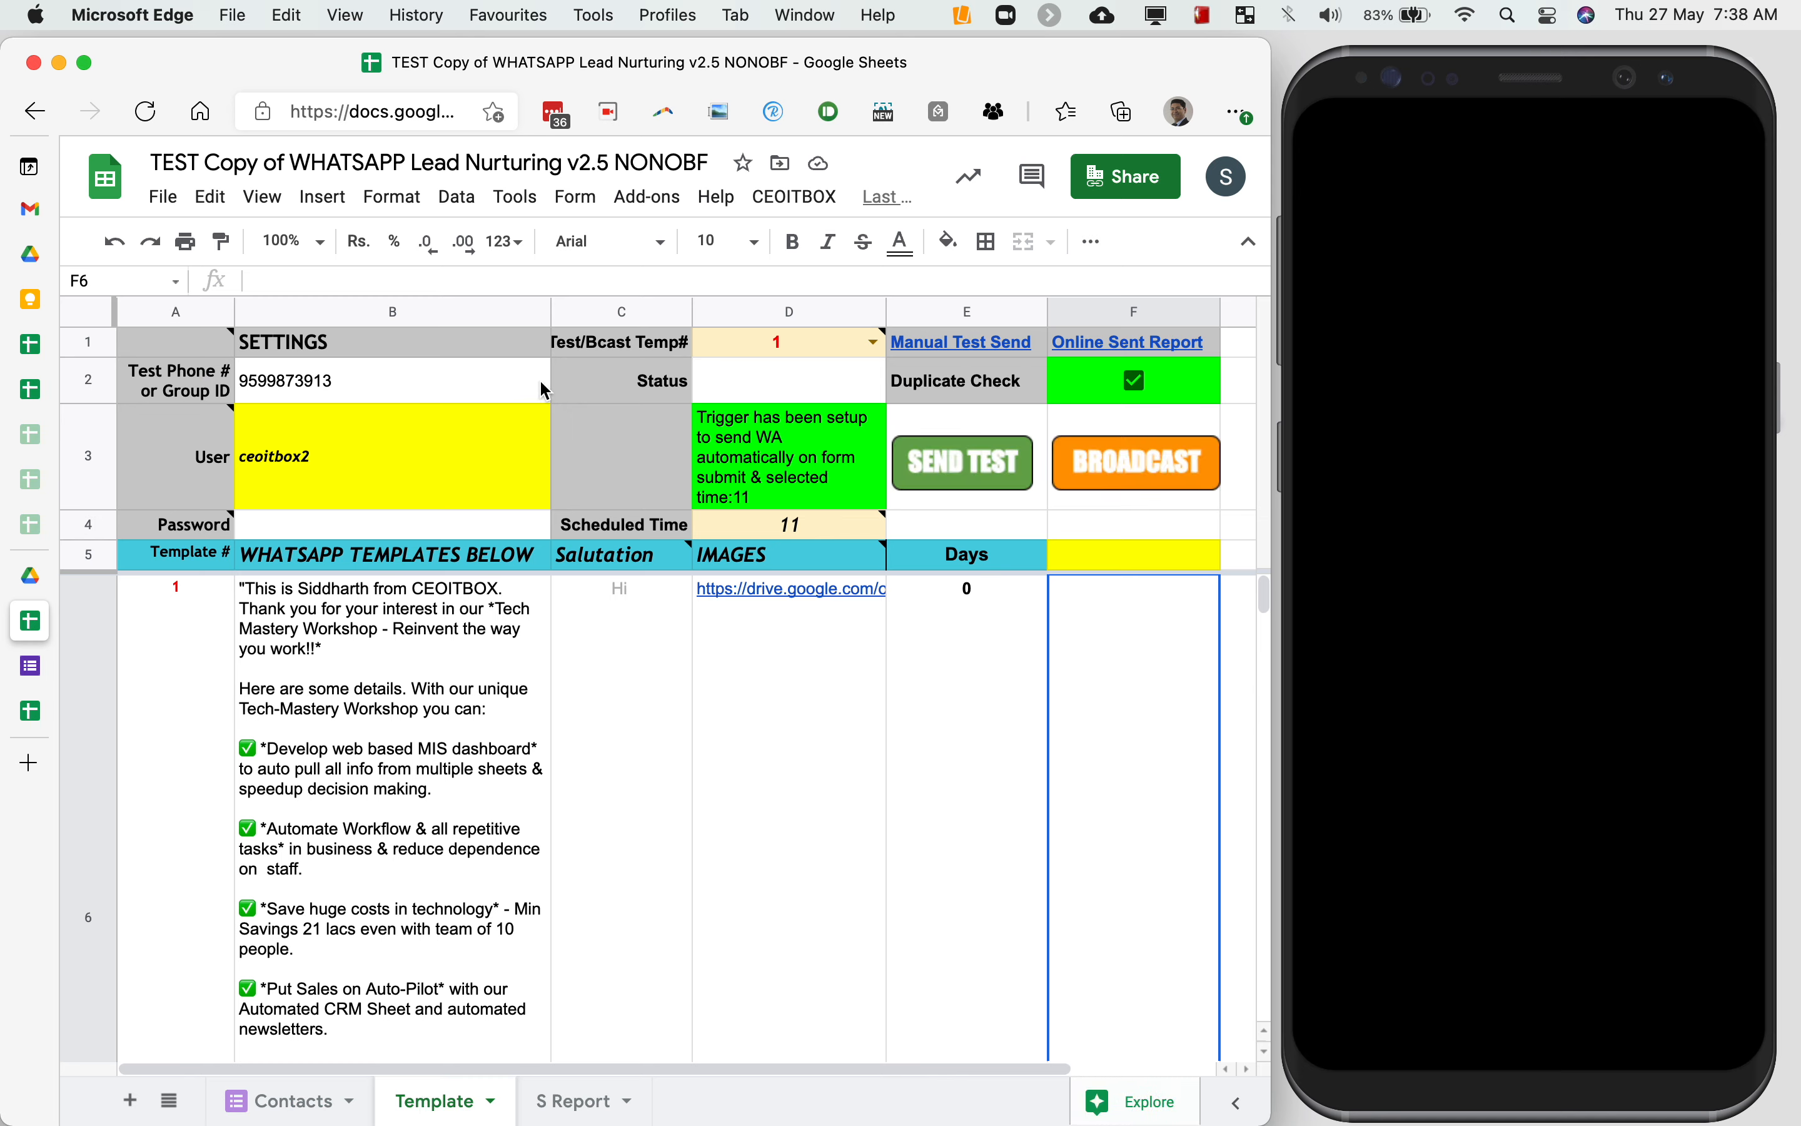
pyautogui.click(340, 758)
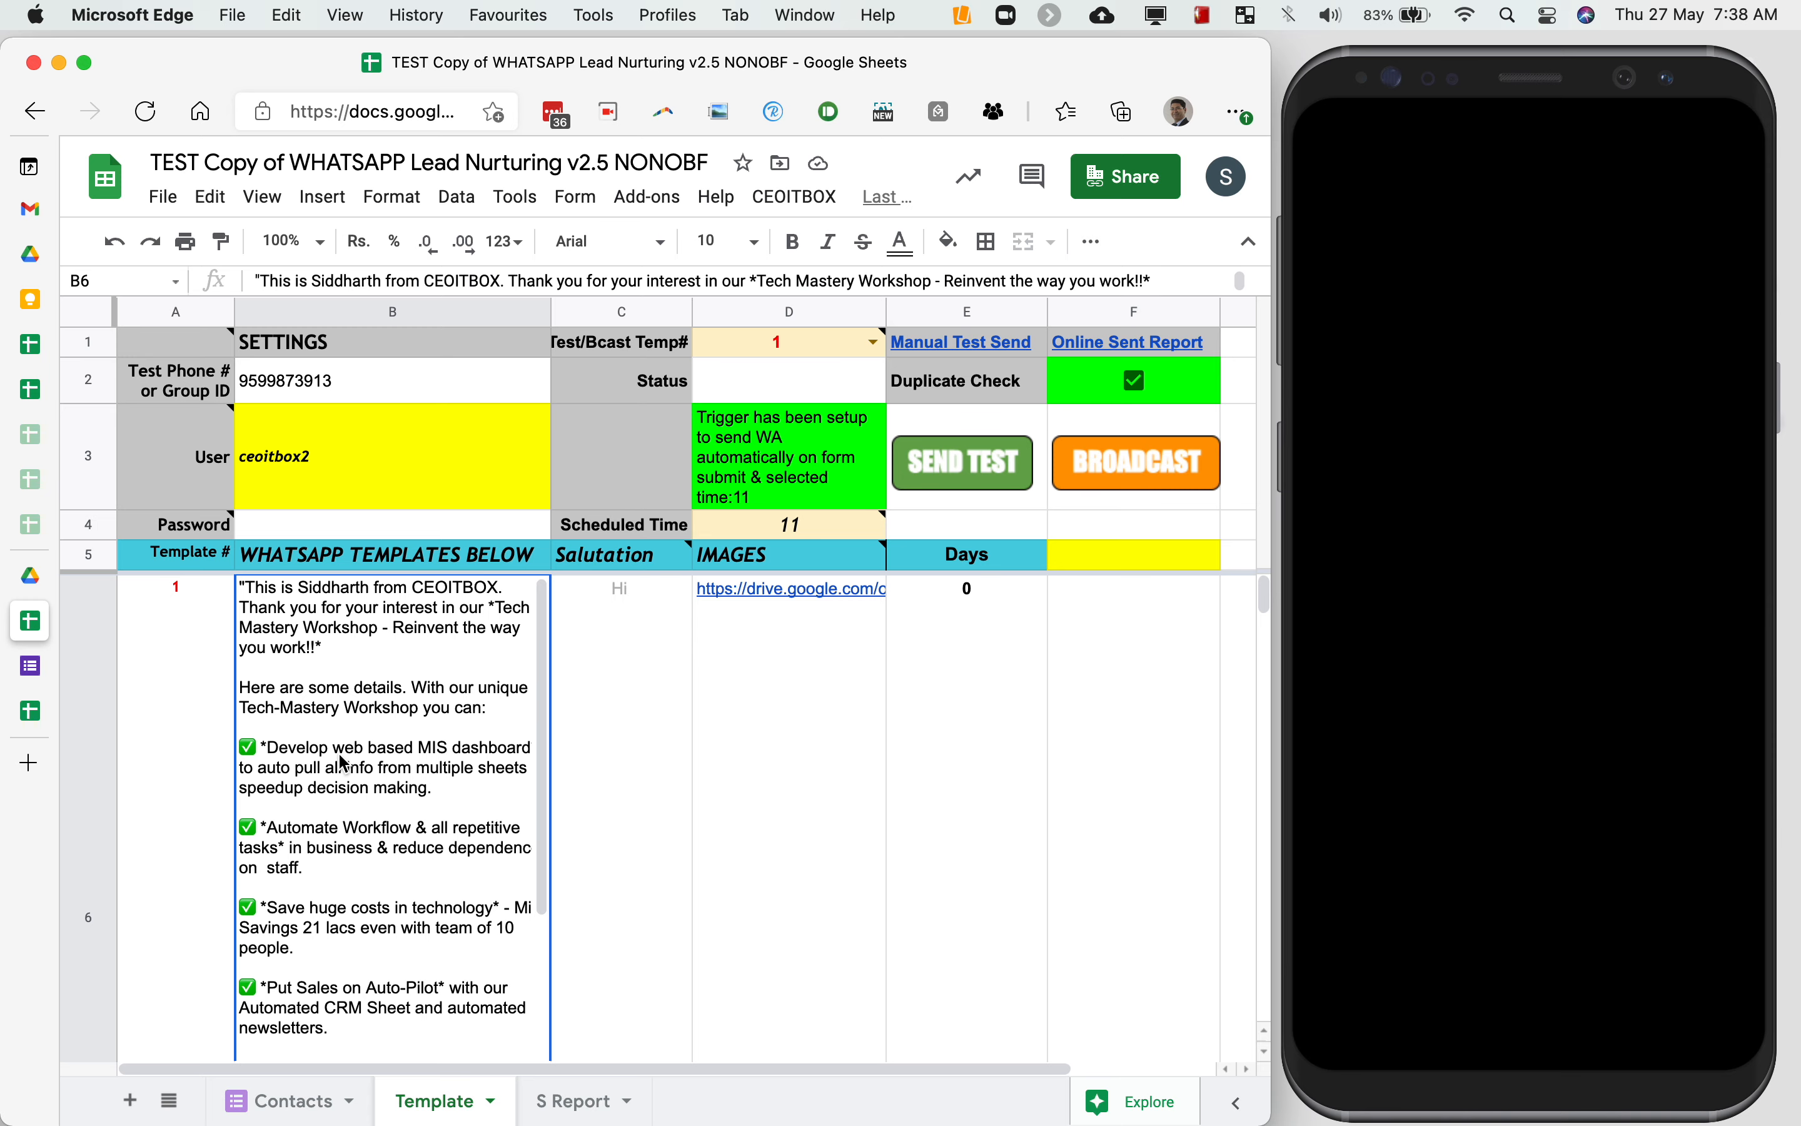
# Examine the salutations of the first five WhatsApp templates and the first template's image link
pyautogui.click(622, 711)
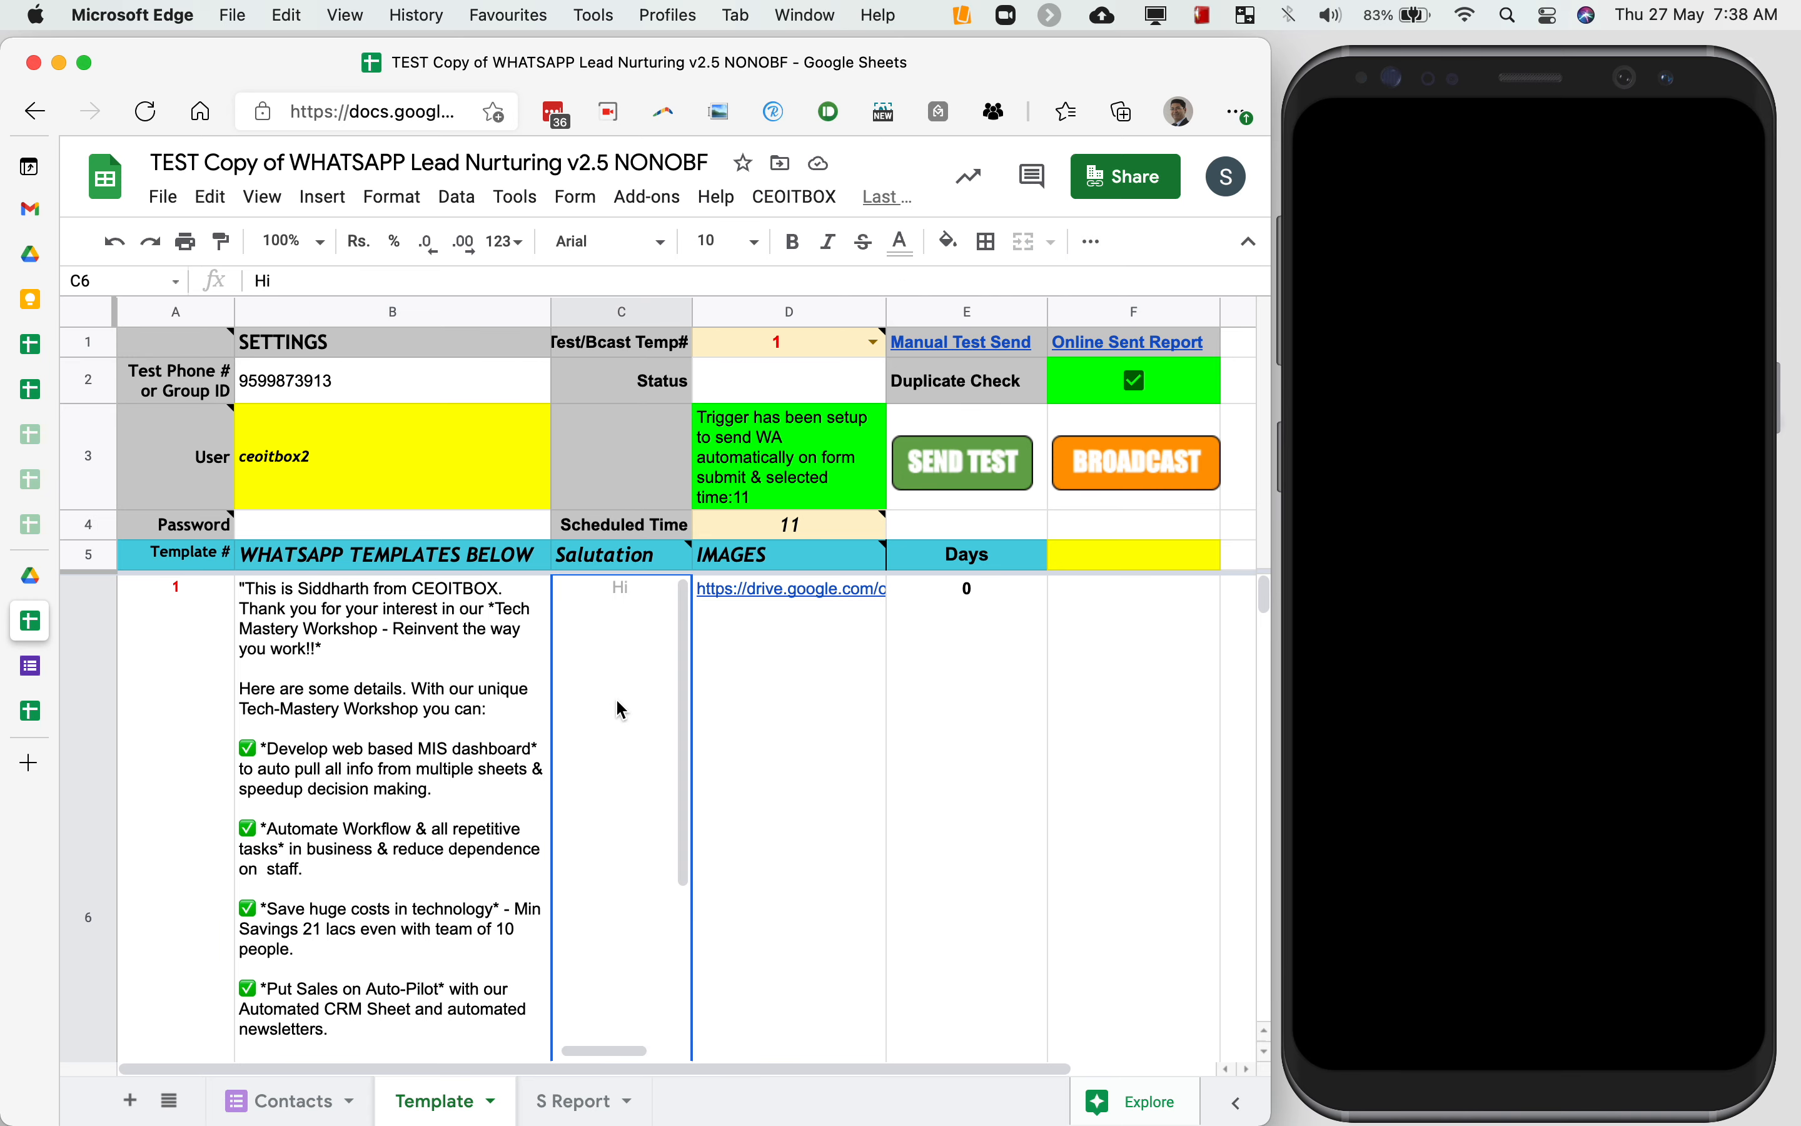
pyautogui.press('Down')
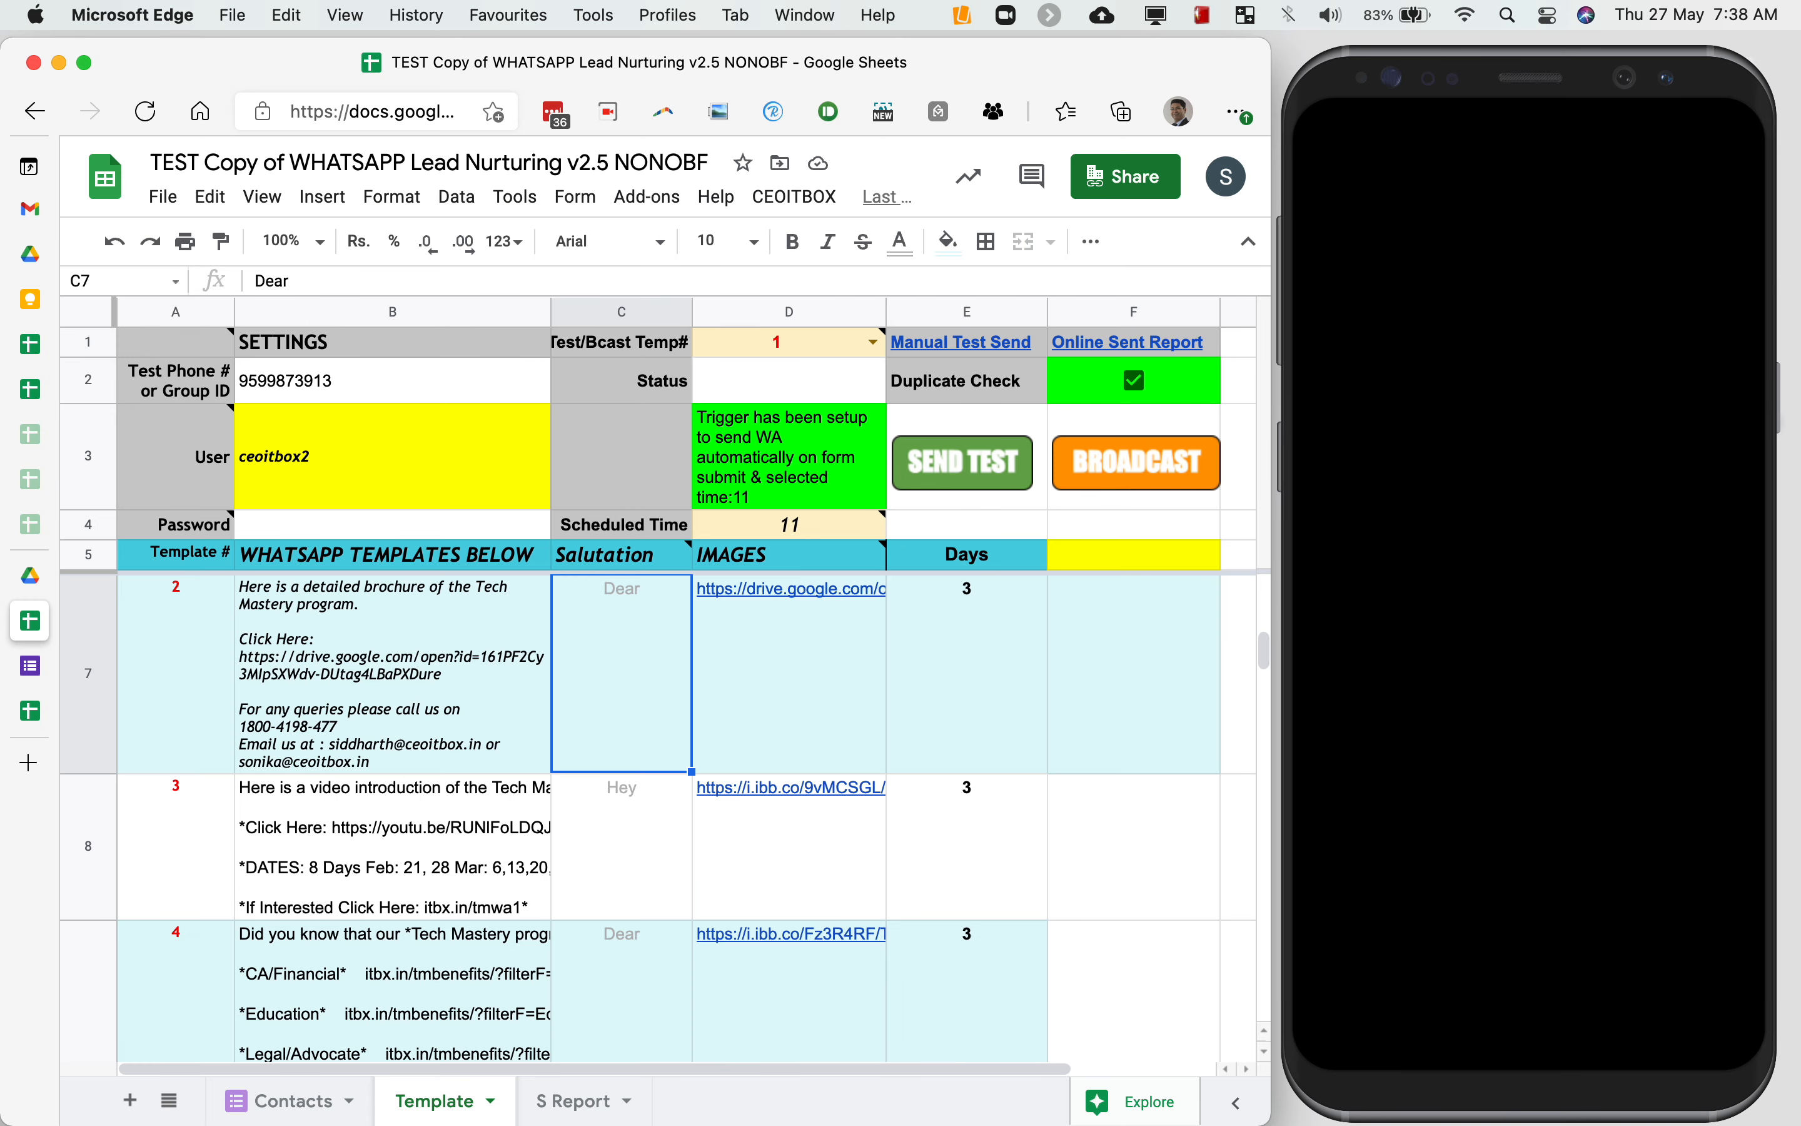
pyautogui.press('Down')
pyautogui.press('Down')
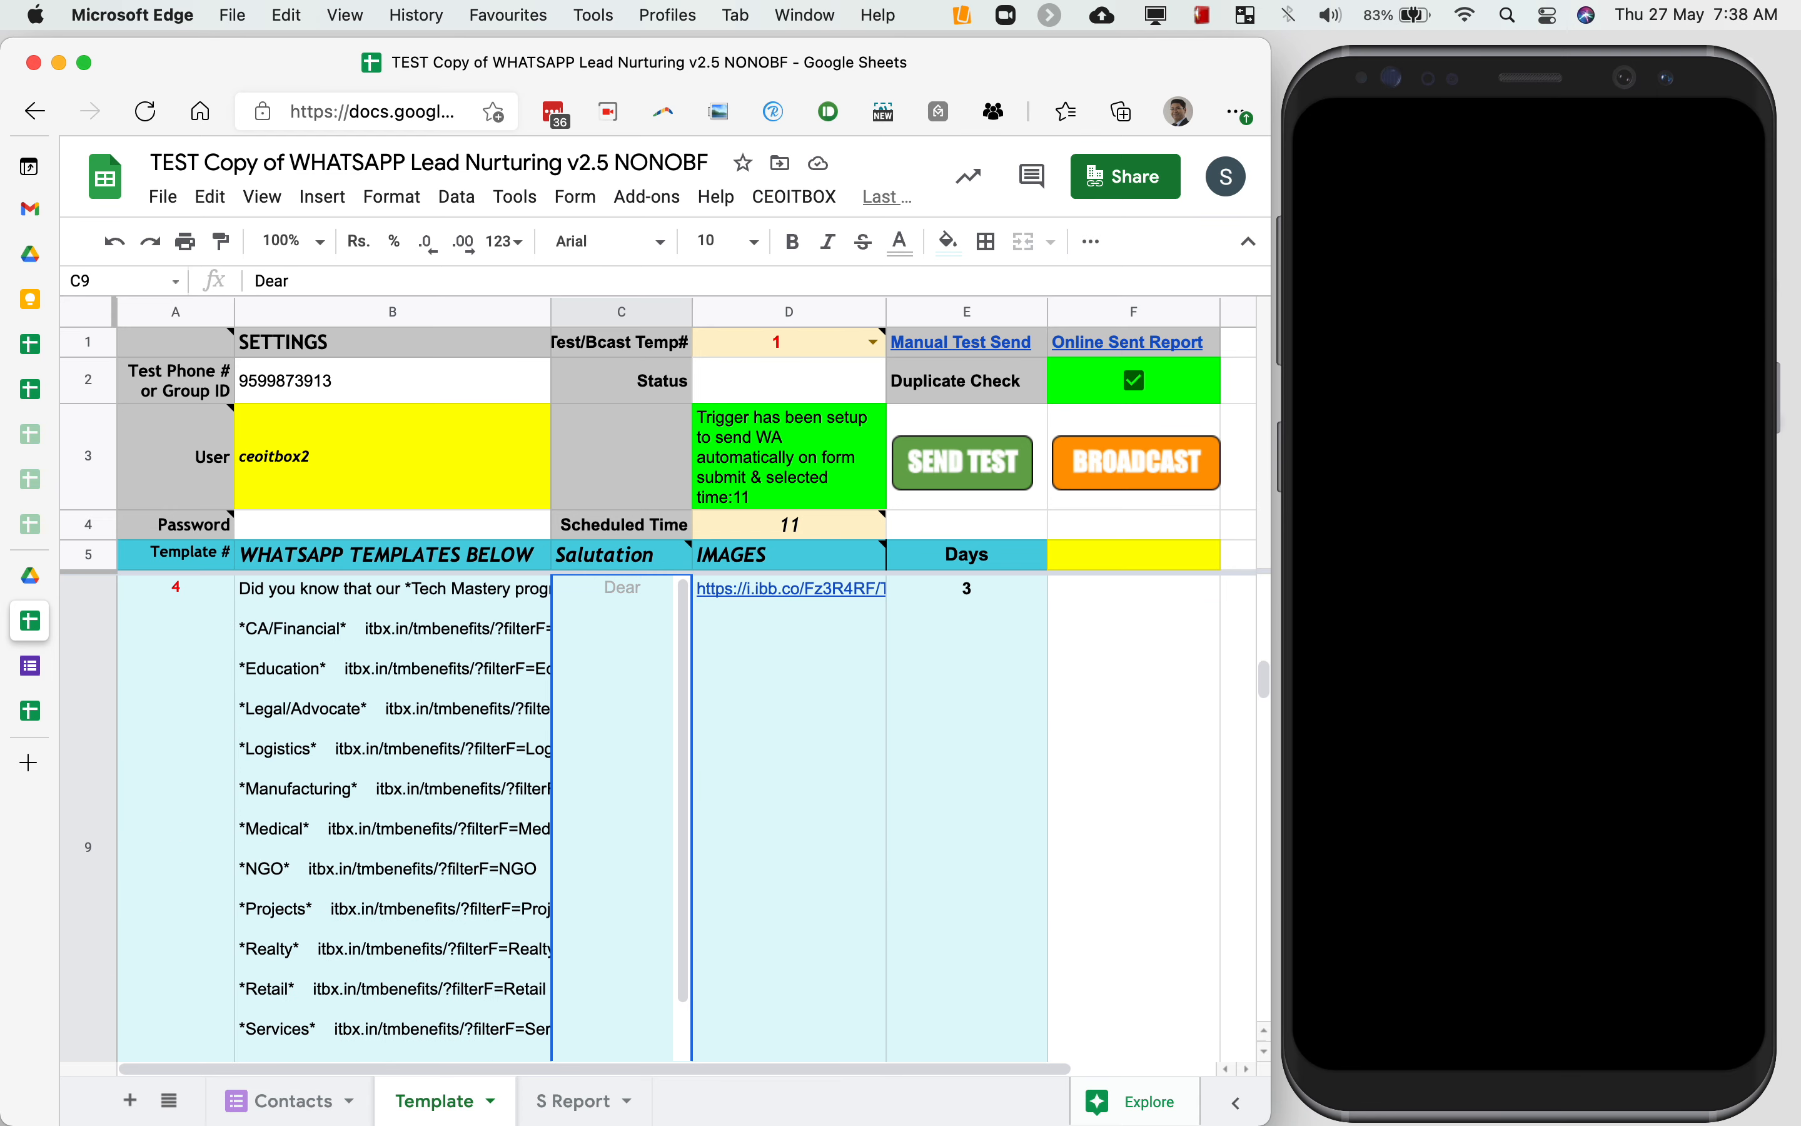
pyautogui.press('Down')
pyautogui.press('Up')
pyautogui.press('Up')
pyautogui.press('Up')
pyautogui.press('Up')
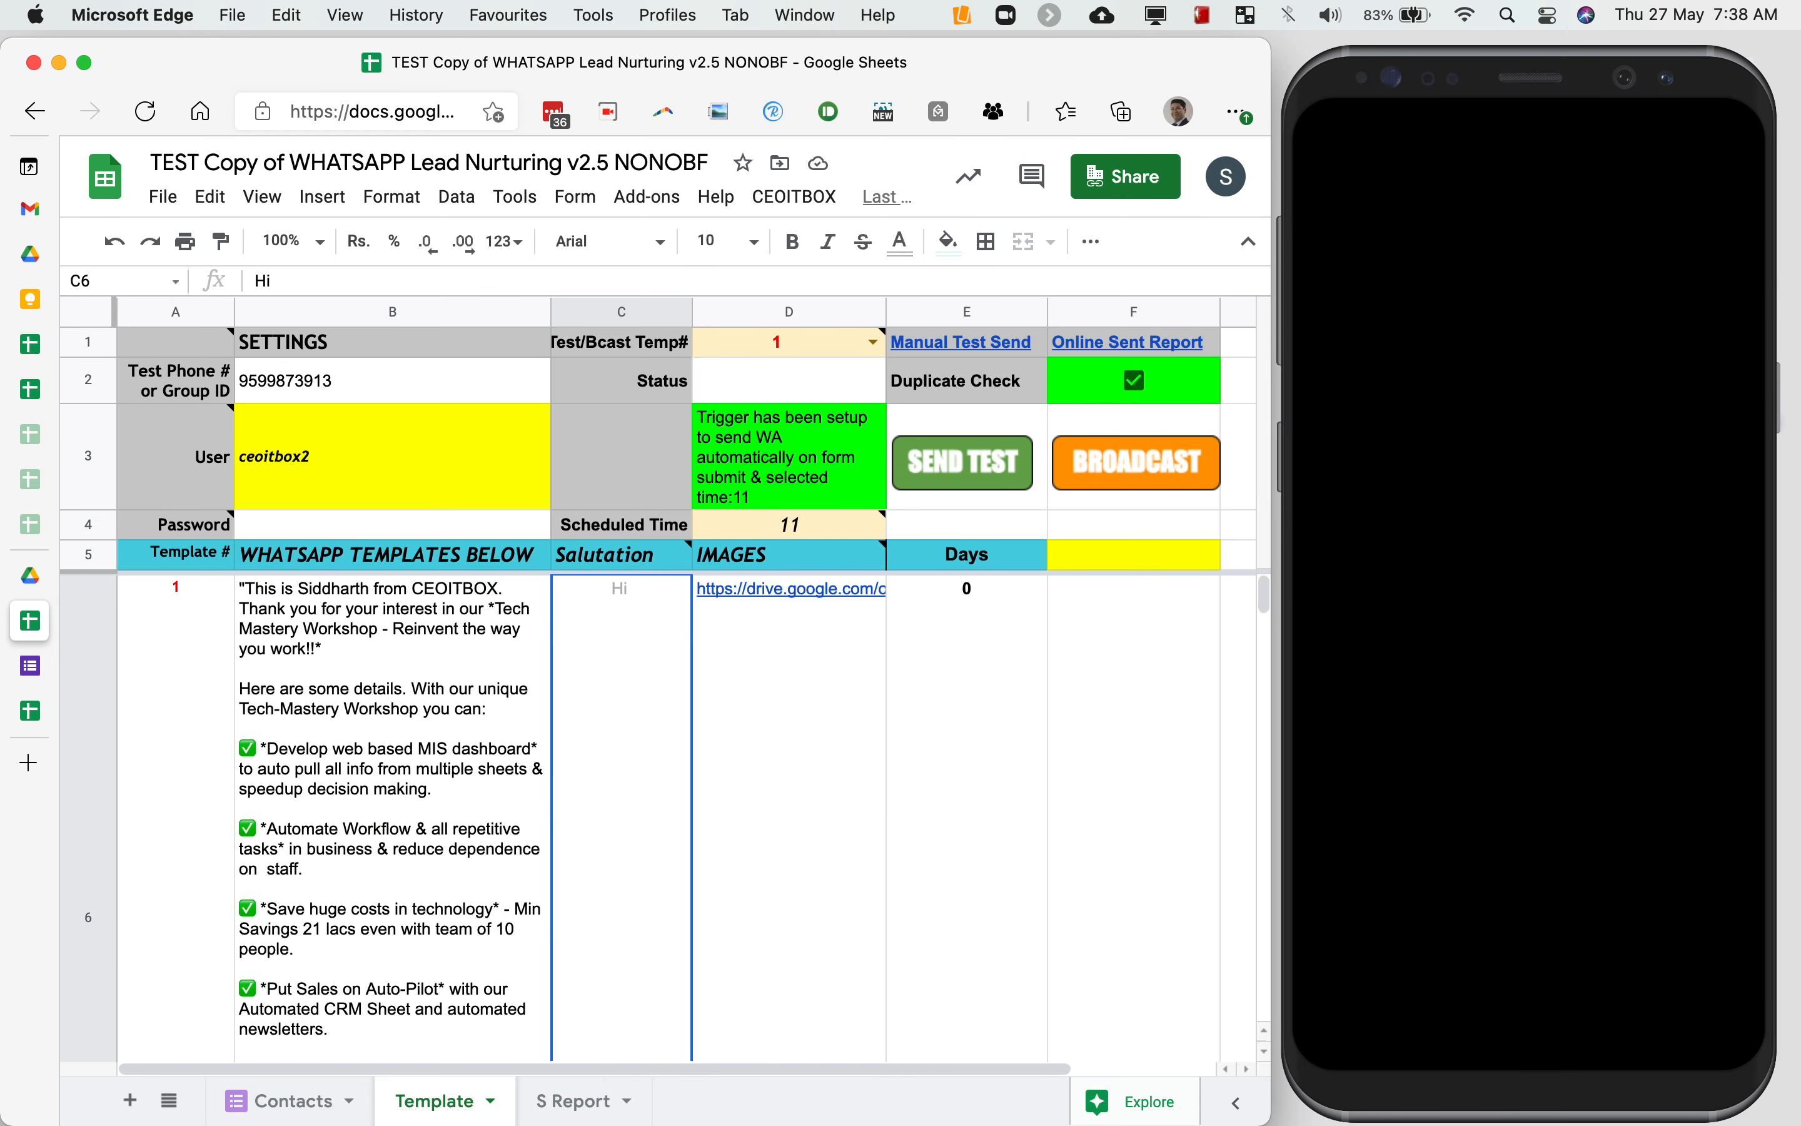
pyautogui.press('Right')
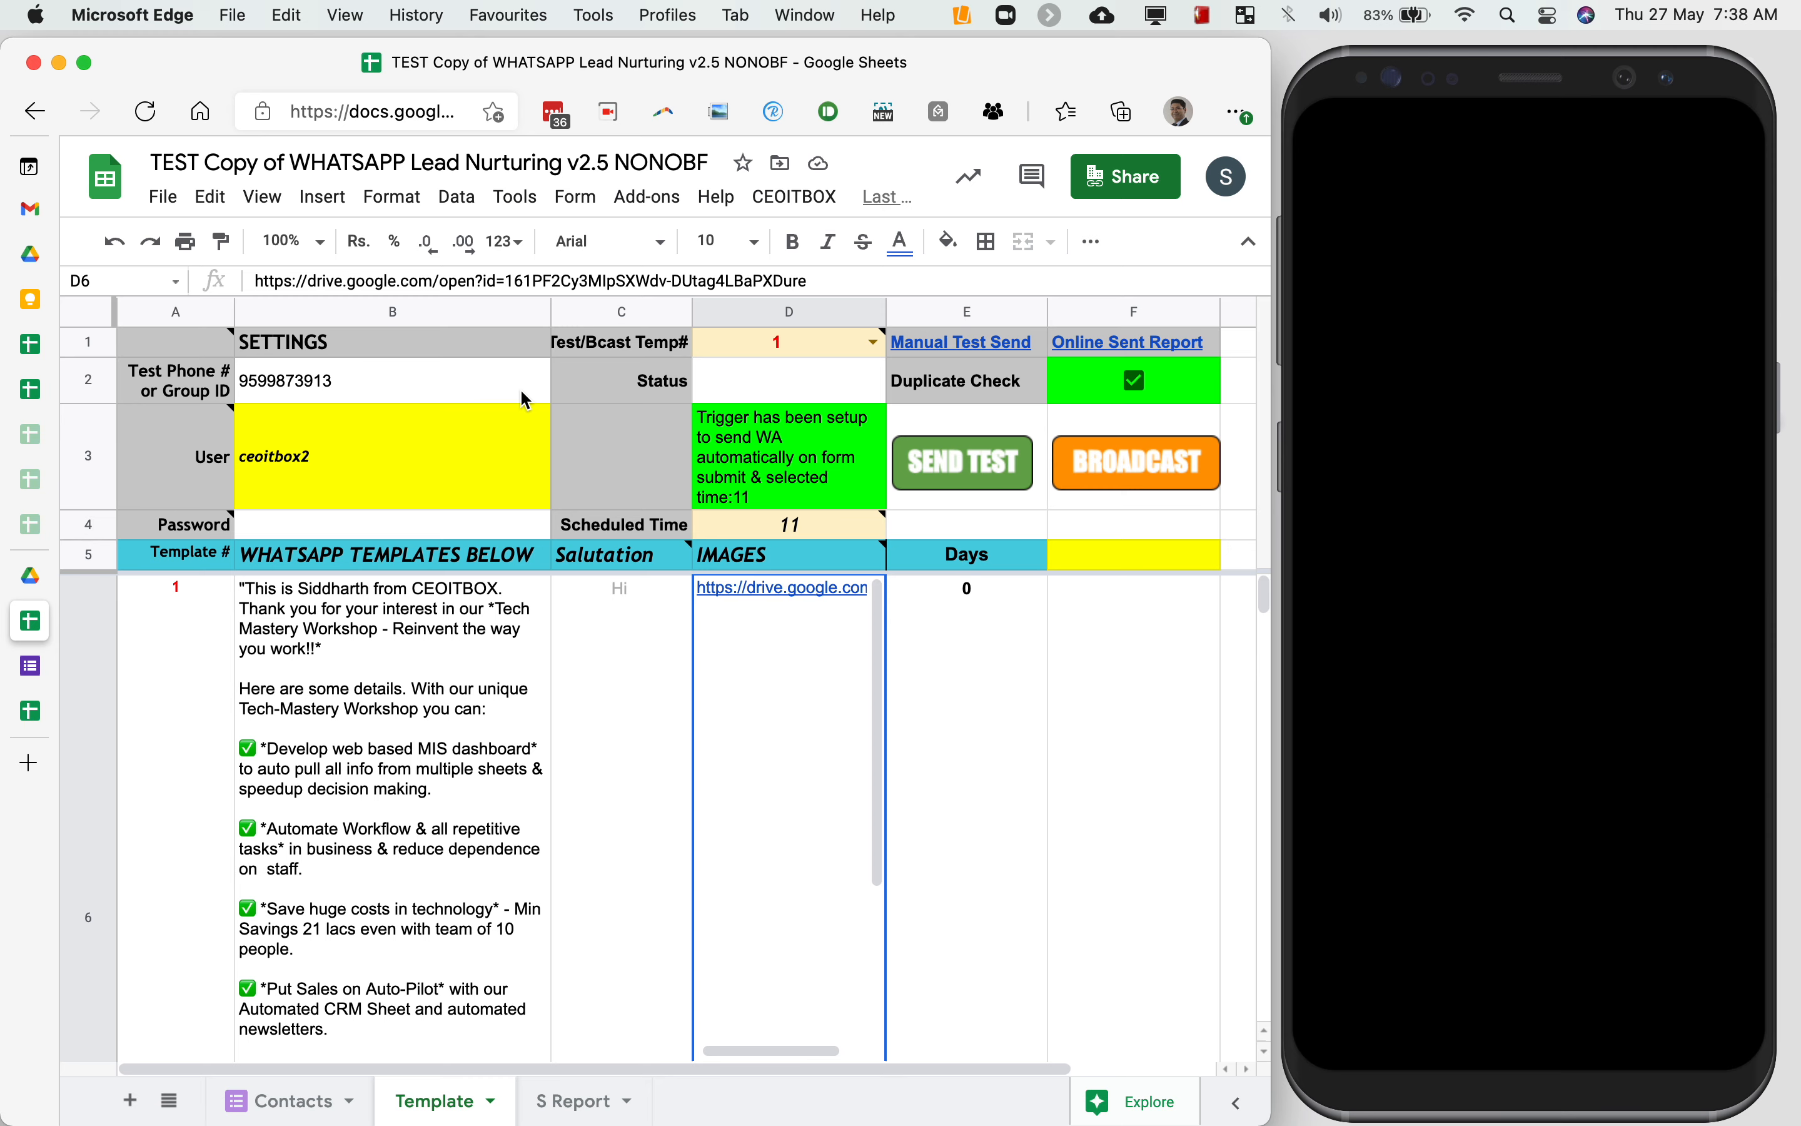
# Send a test WhatsApp message using template 1 and open the recipient's chat on the phone to read it
pyautogui.click(777, 355)
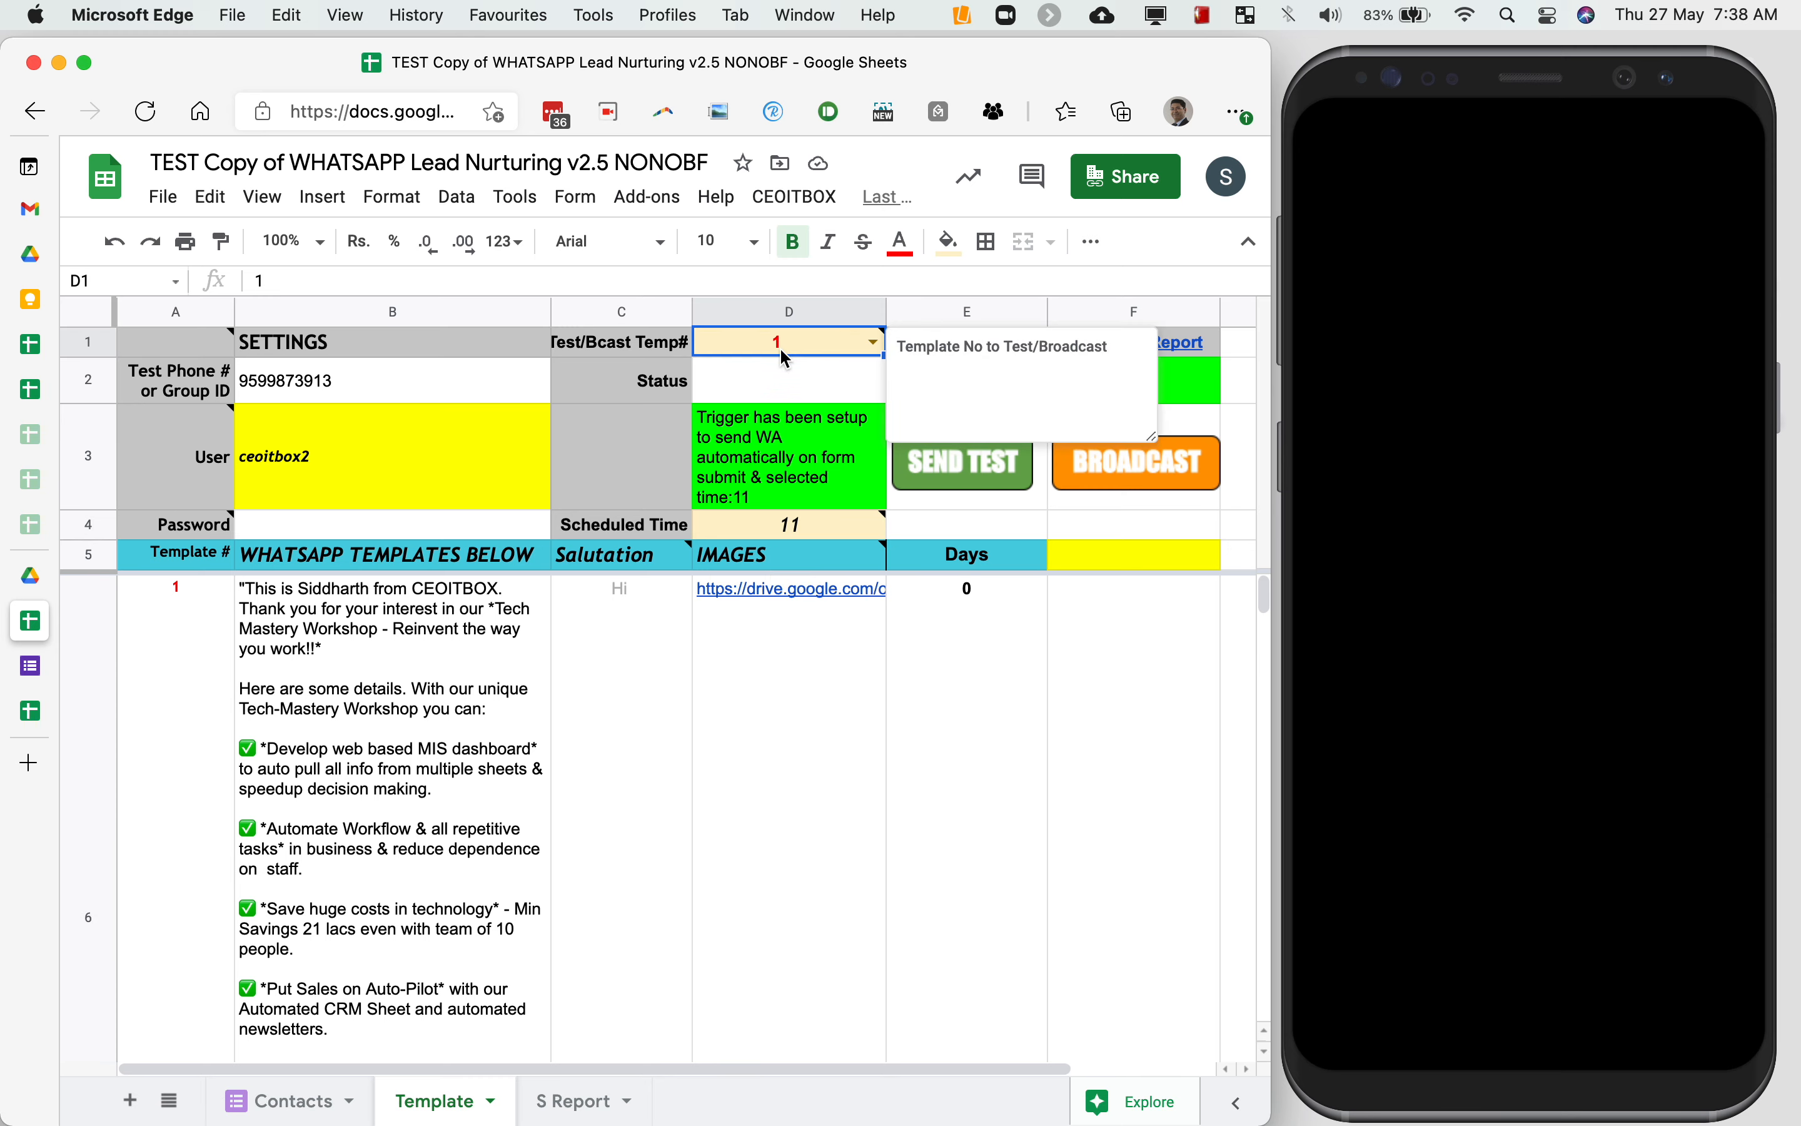
pyautogui.click(834, 384)
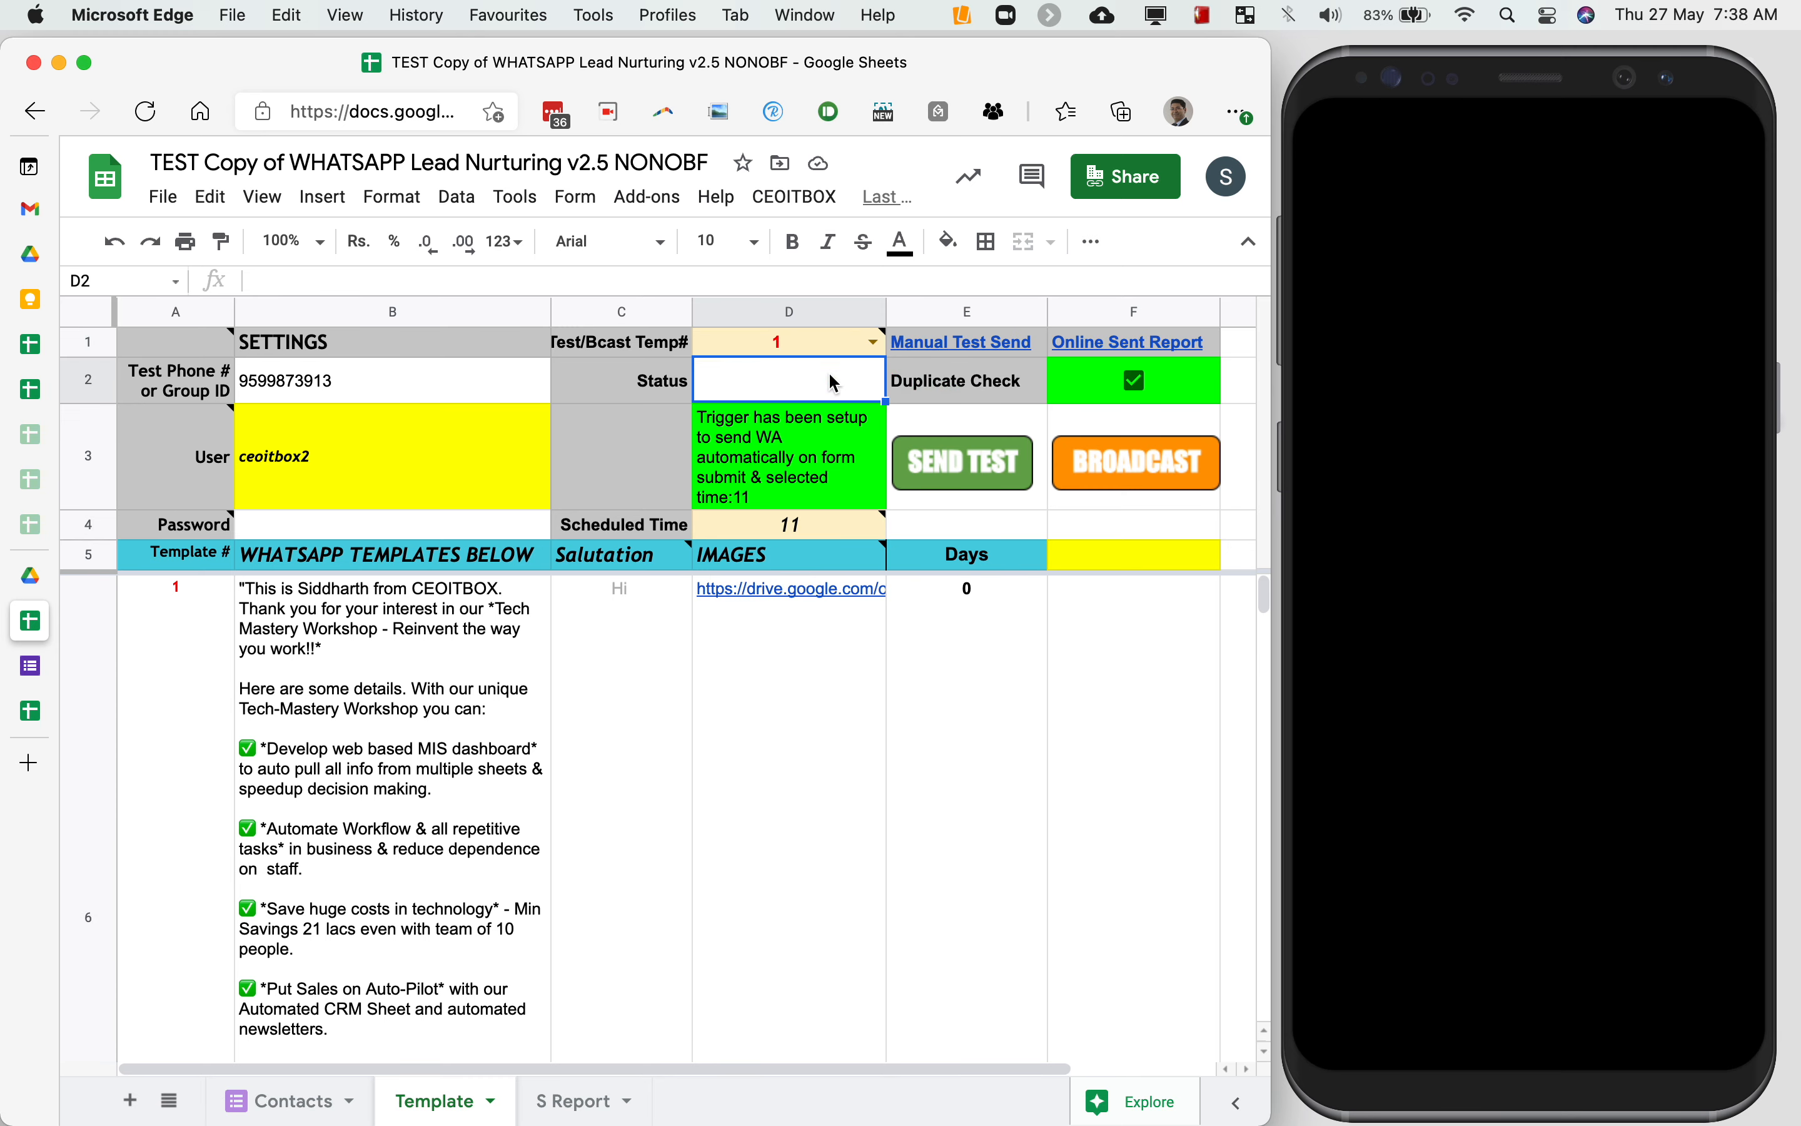
pyautogui.click(937, 463)
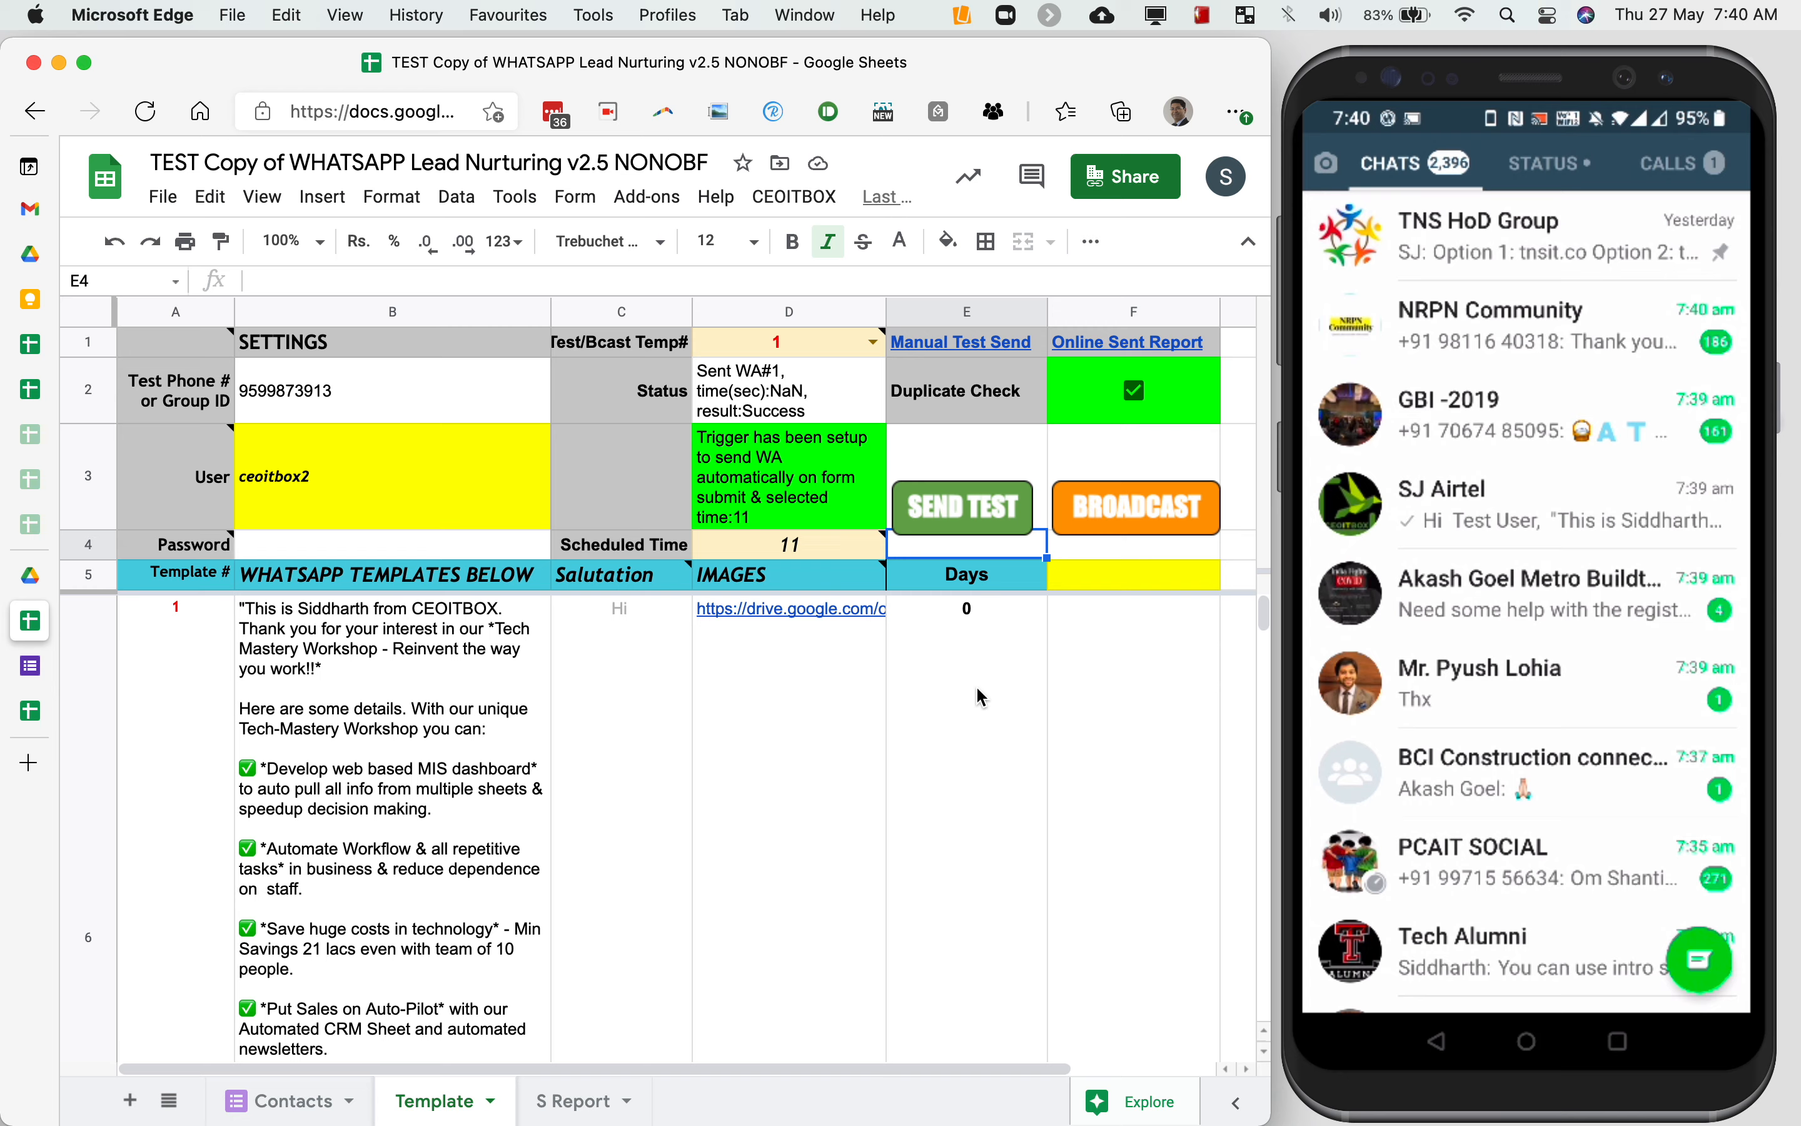
pyautogui.click(1499, 517)
pyautogui.scroll(10, 1499, 517)
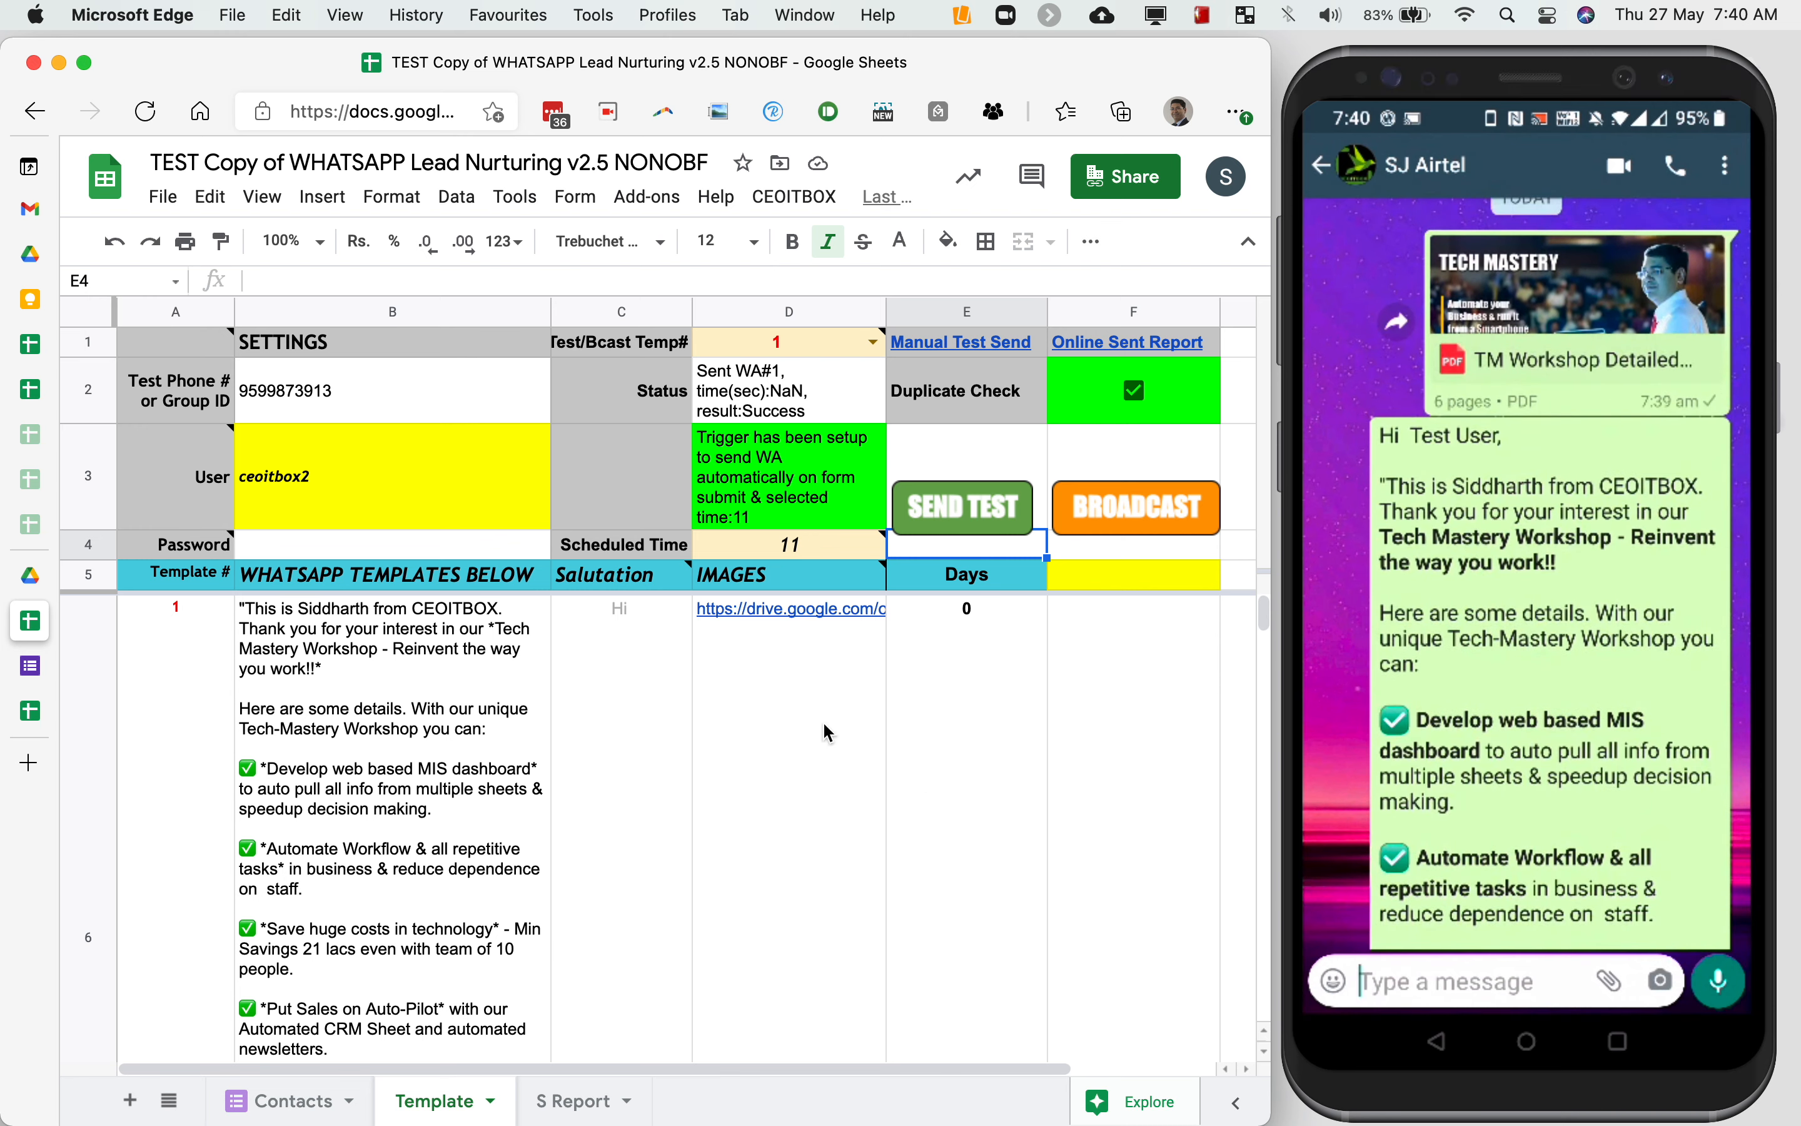
# Examine the test/broadcast template number setting and the Days intervals of templates 1 to 5
pyautogui.moveTo(825, 726)
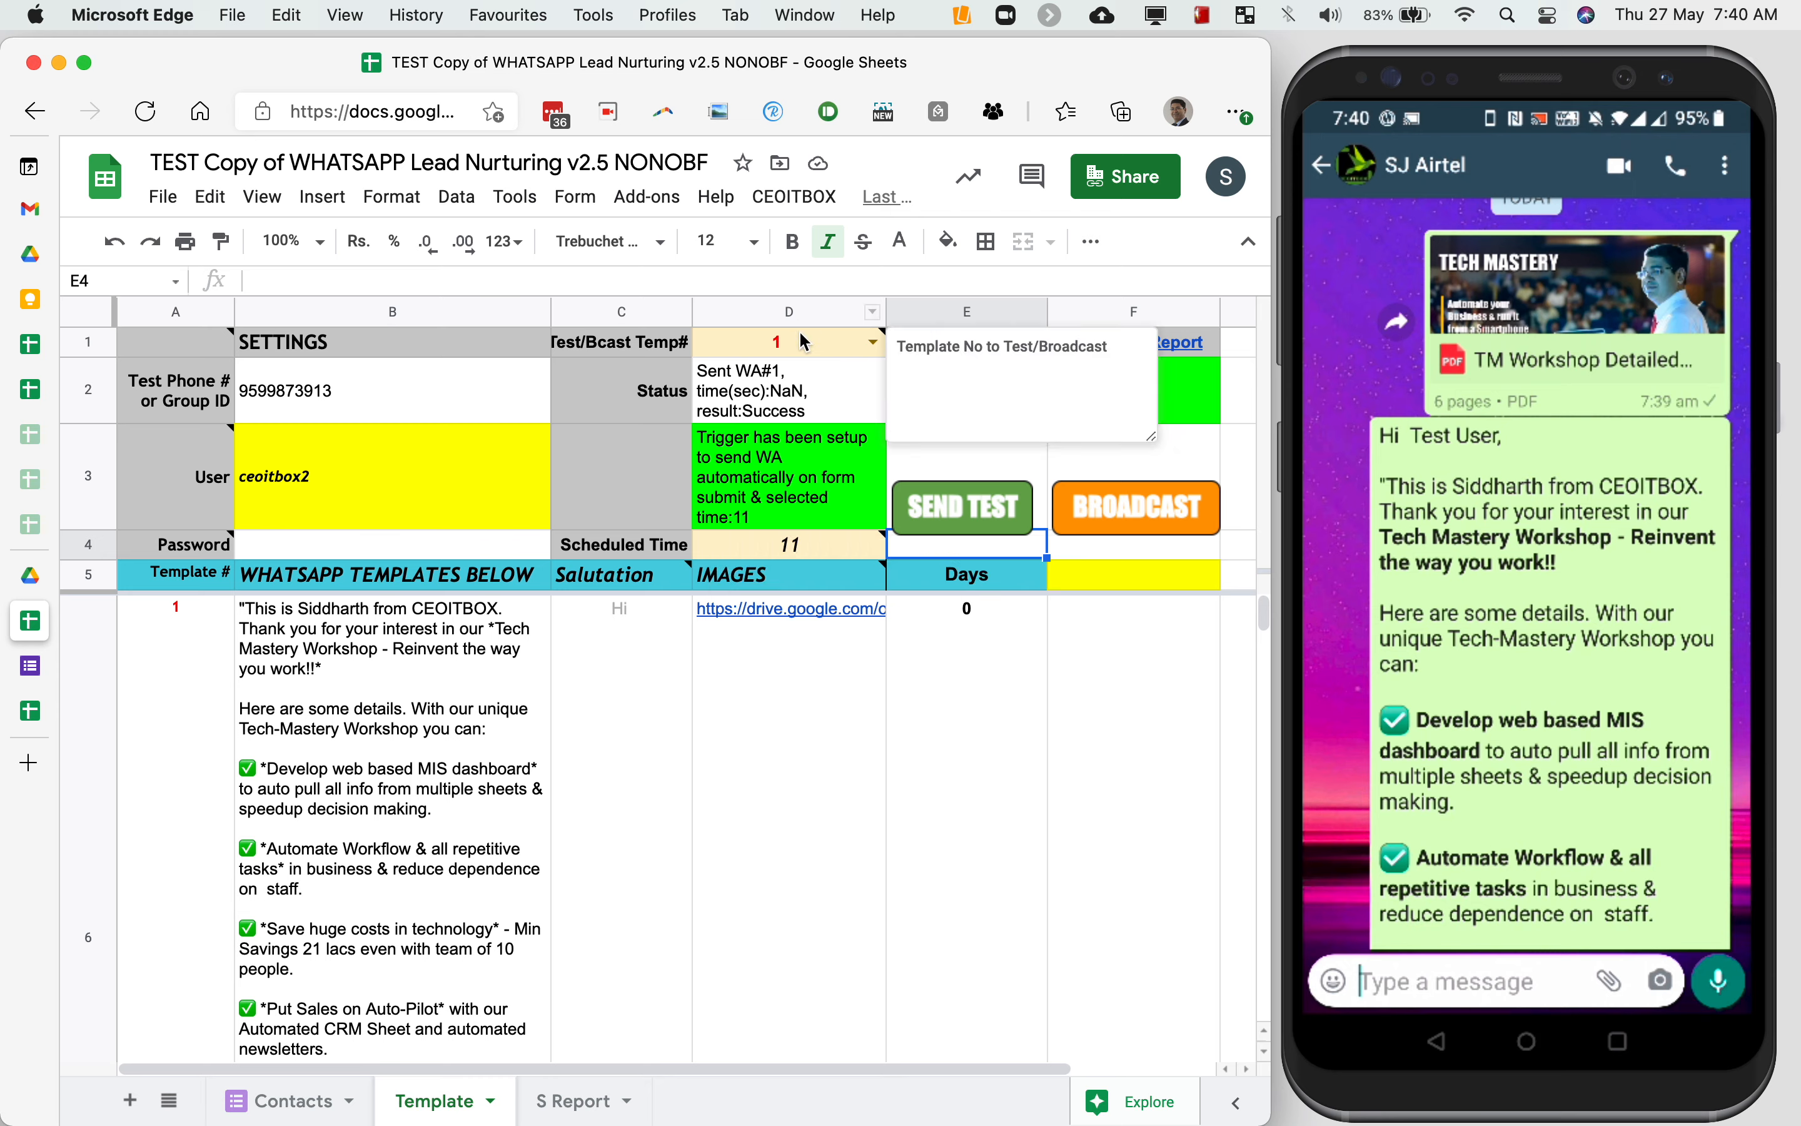
pyautogui.click(800, 356)
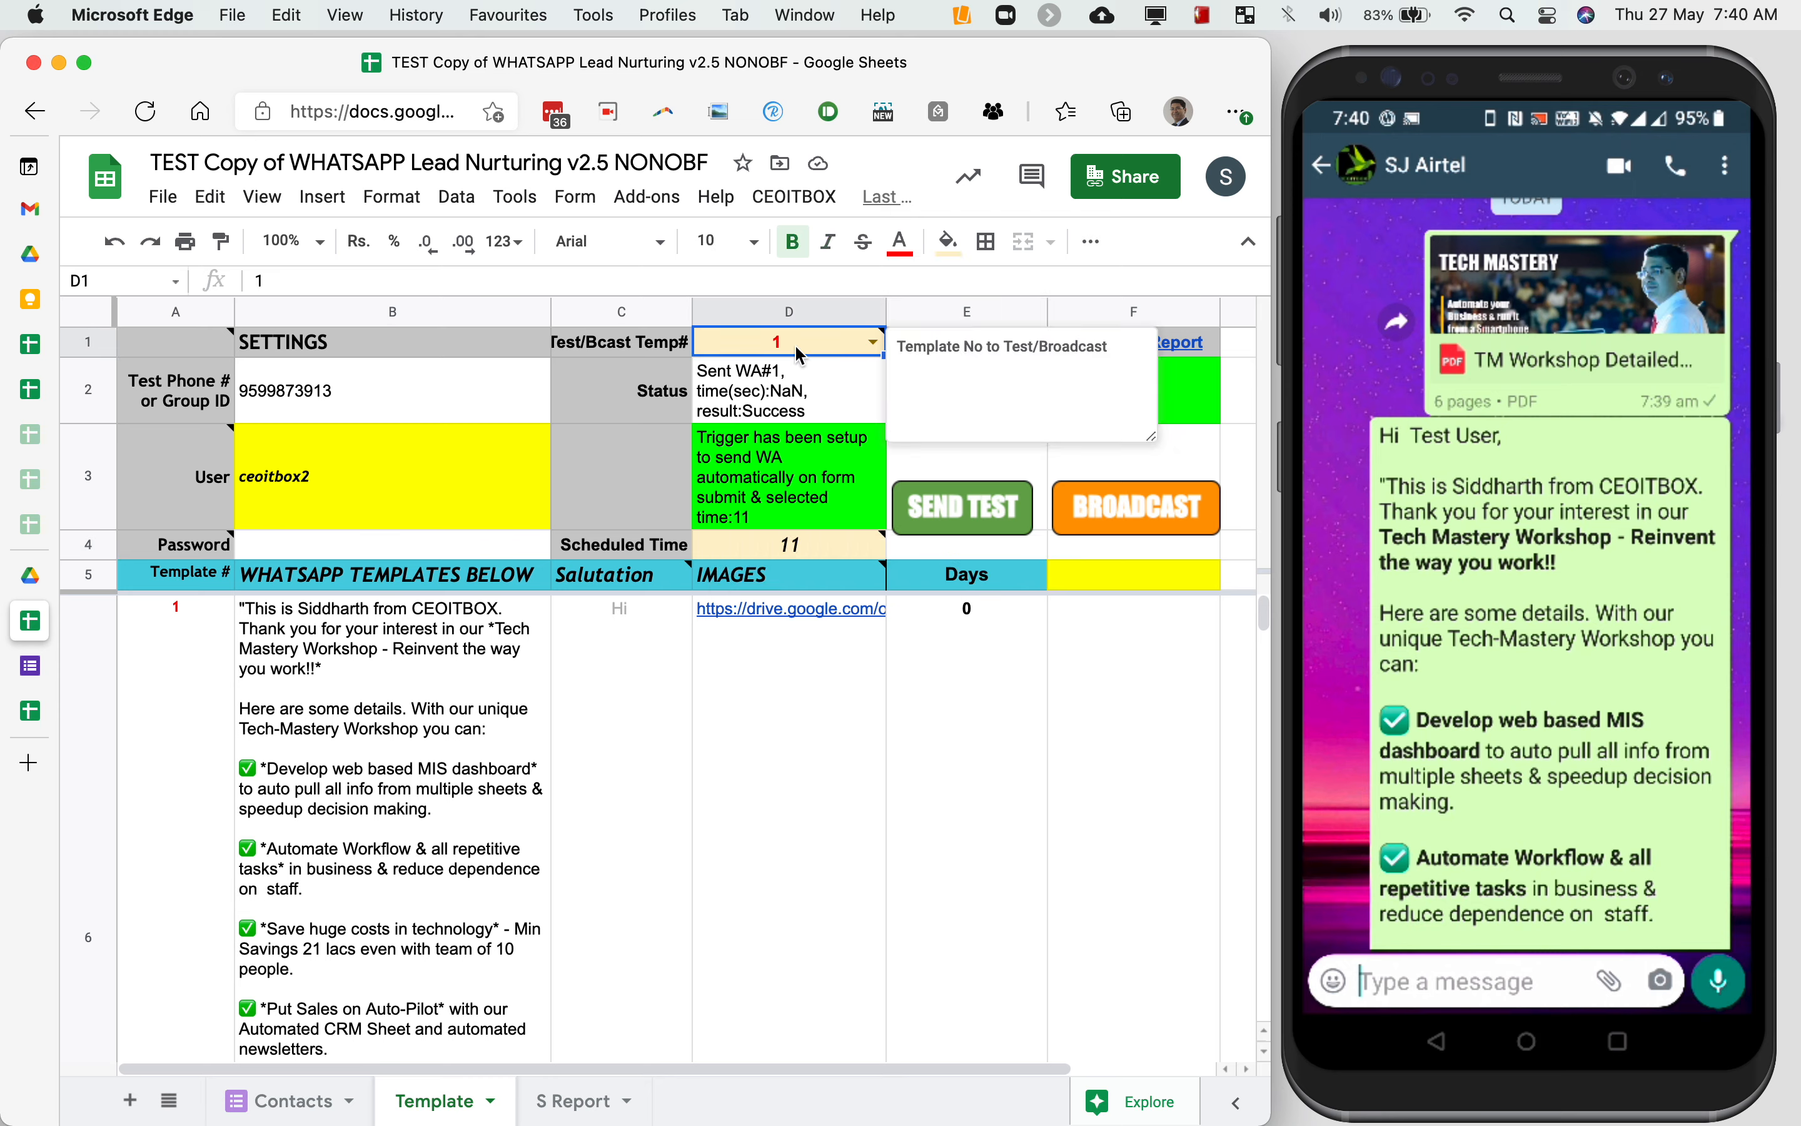
pyautogui.click(966, 692)
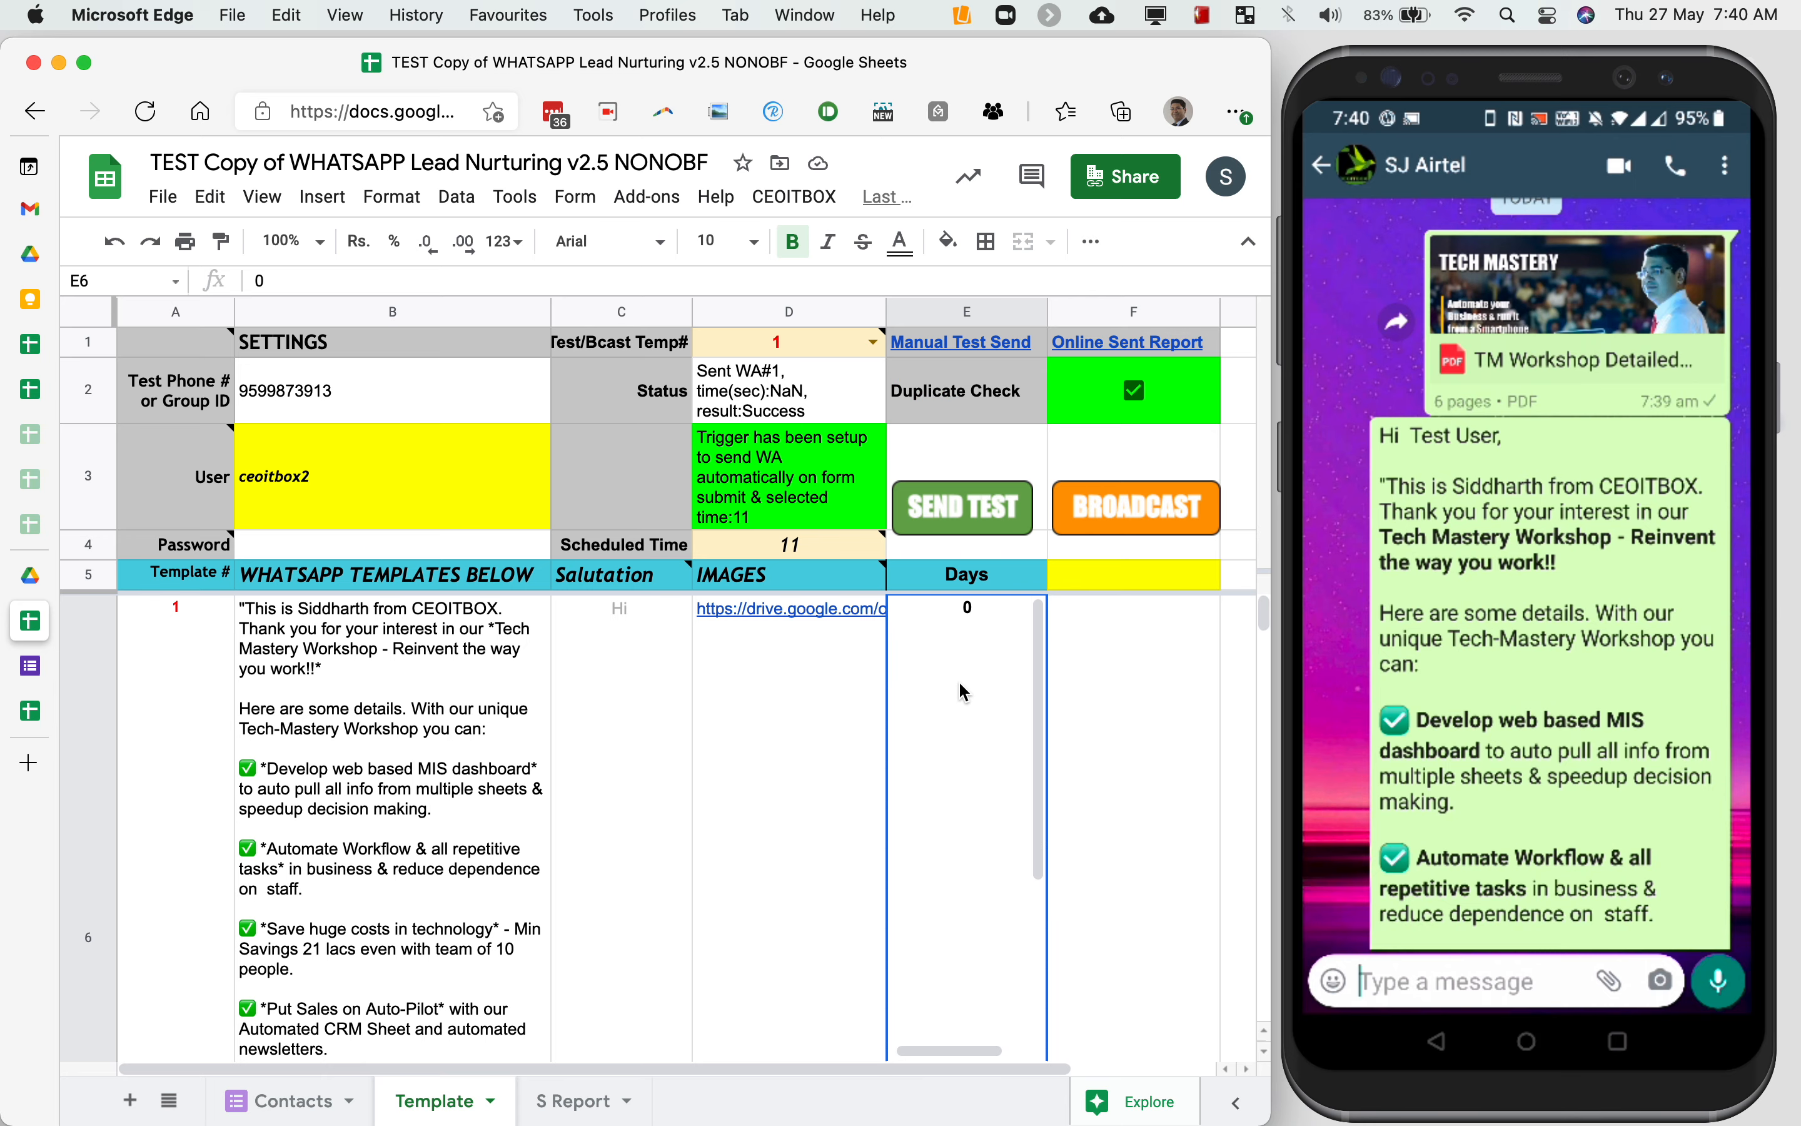
pyautogui.press('Down')
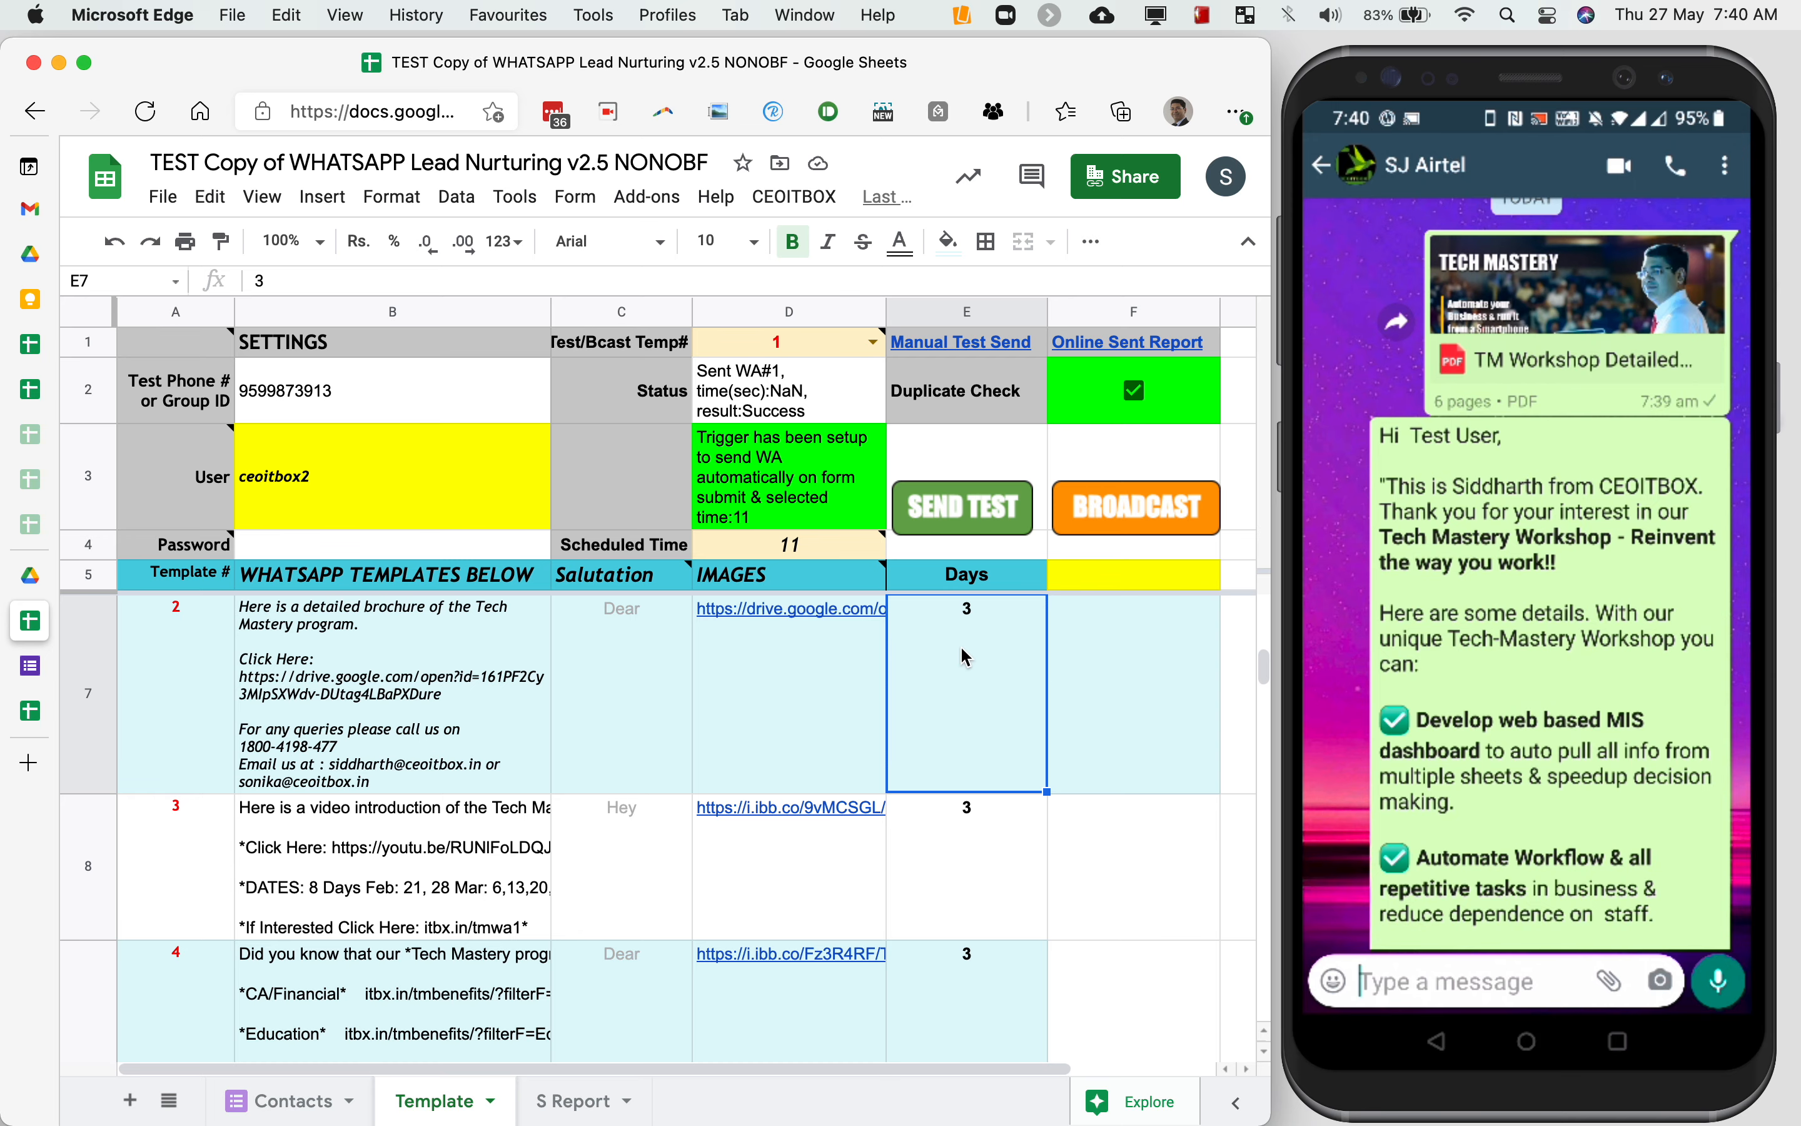
pyautogui.click(964, 851)
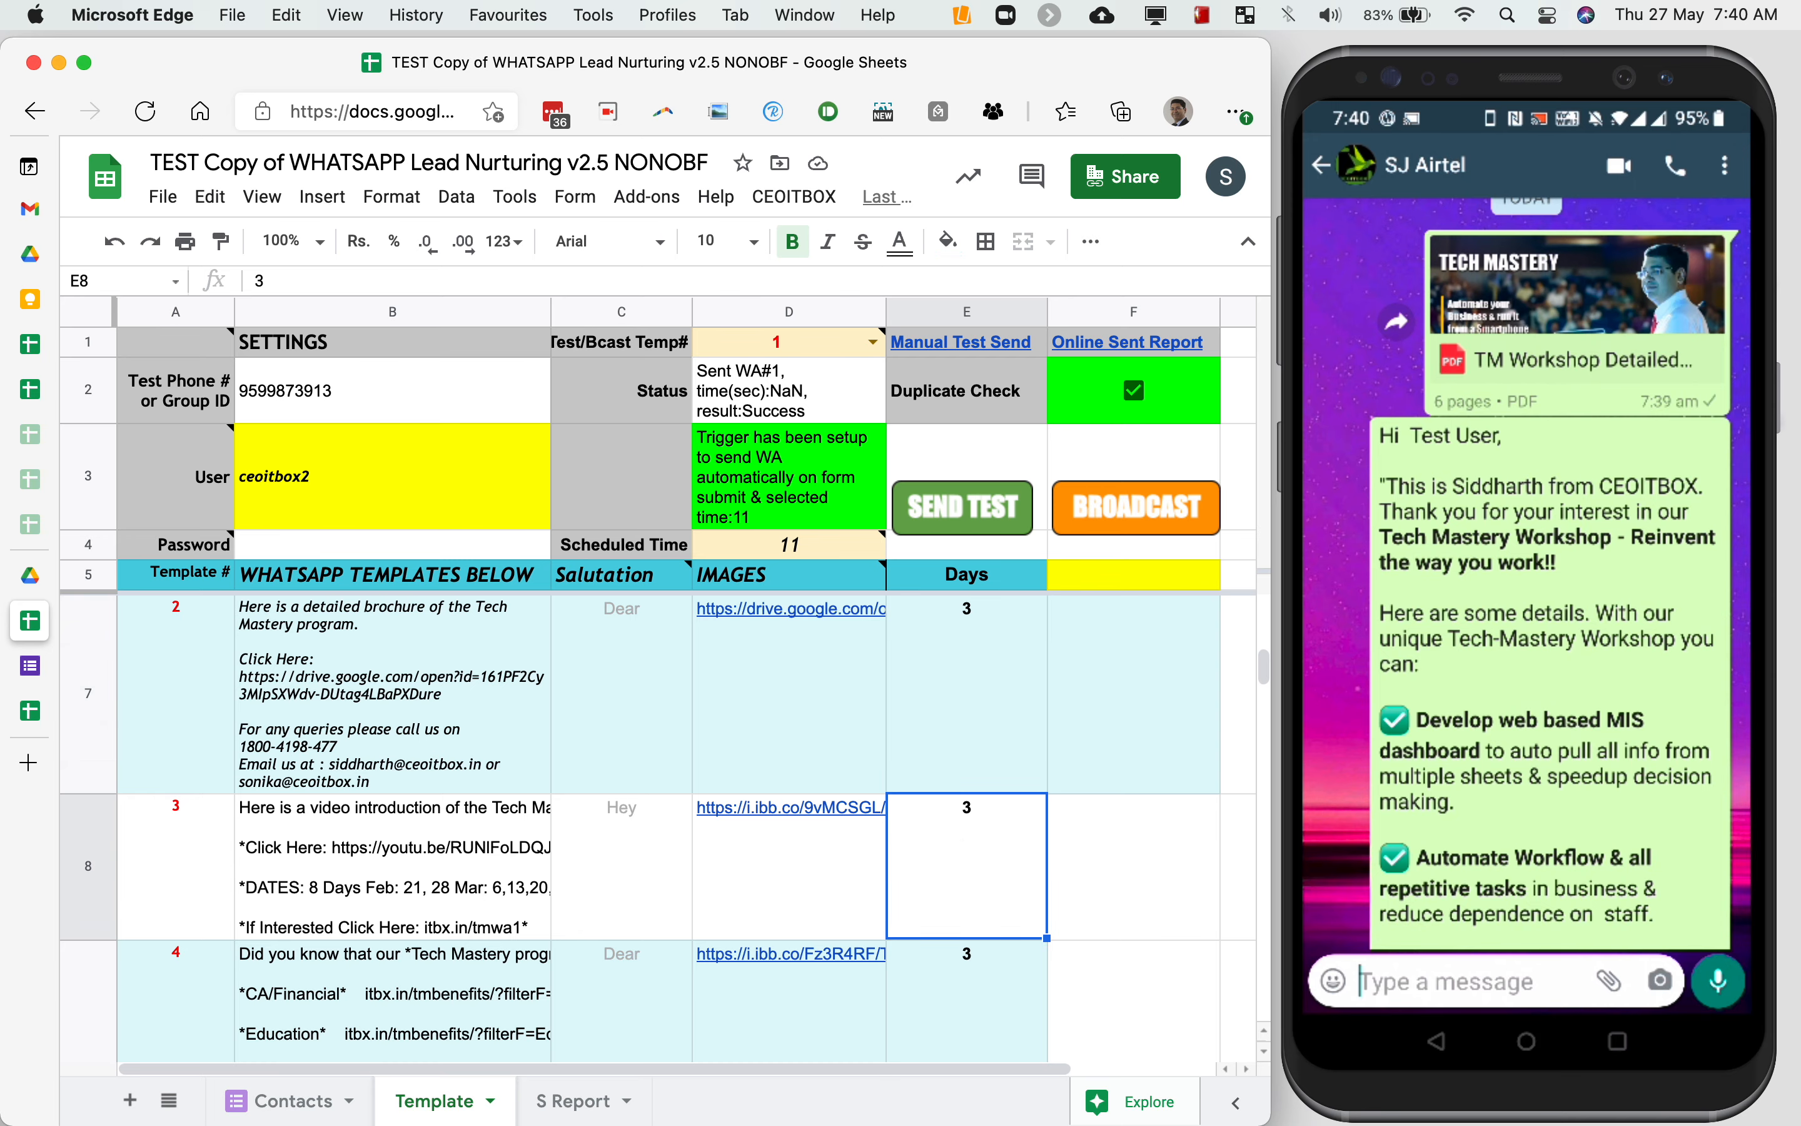
pyautogui.press('Down')
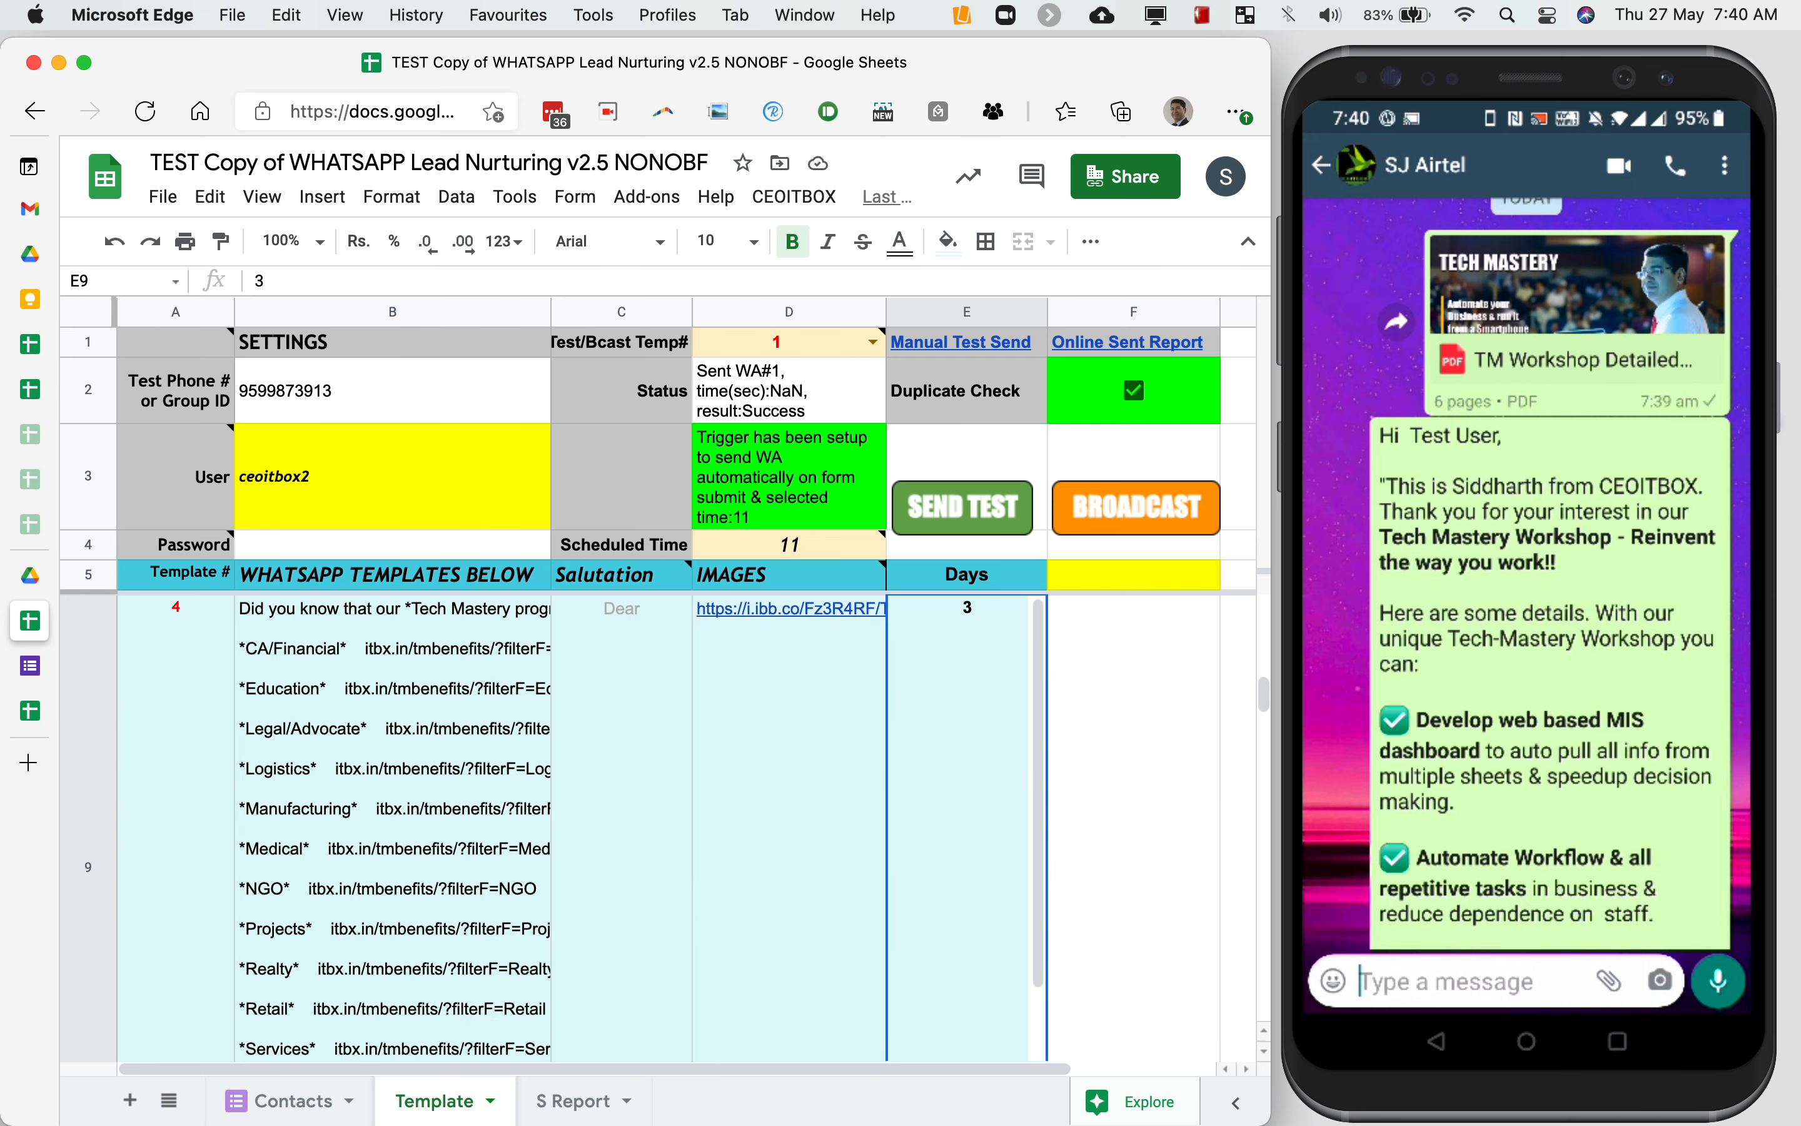
pyautogui.press('Down')
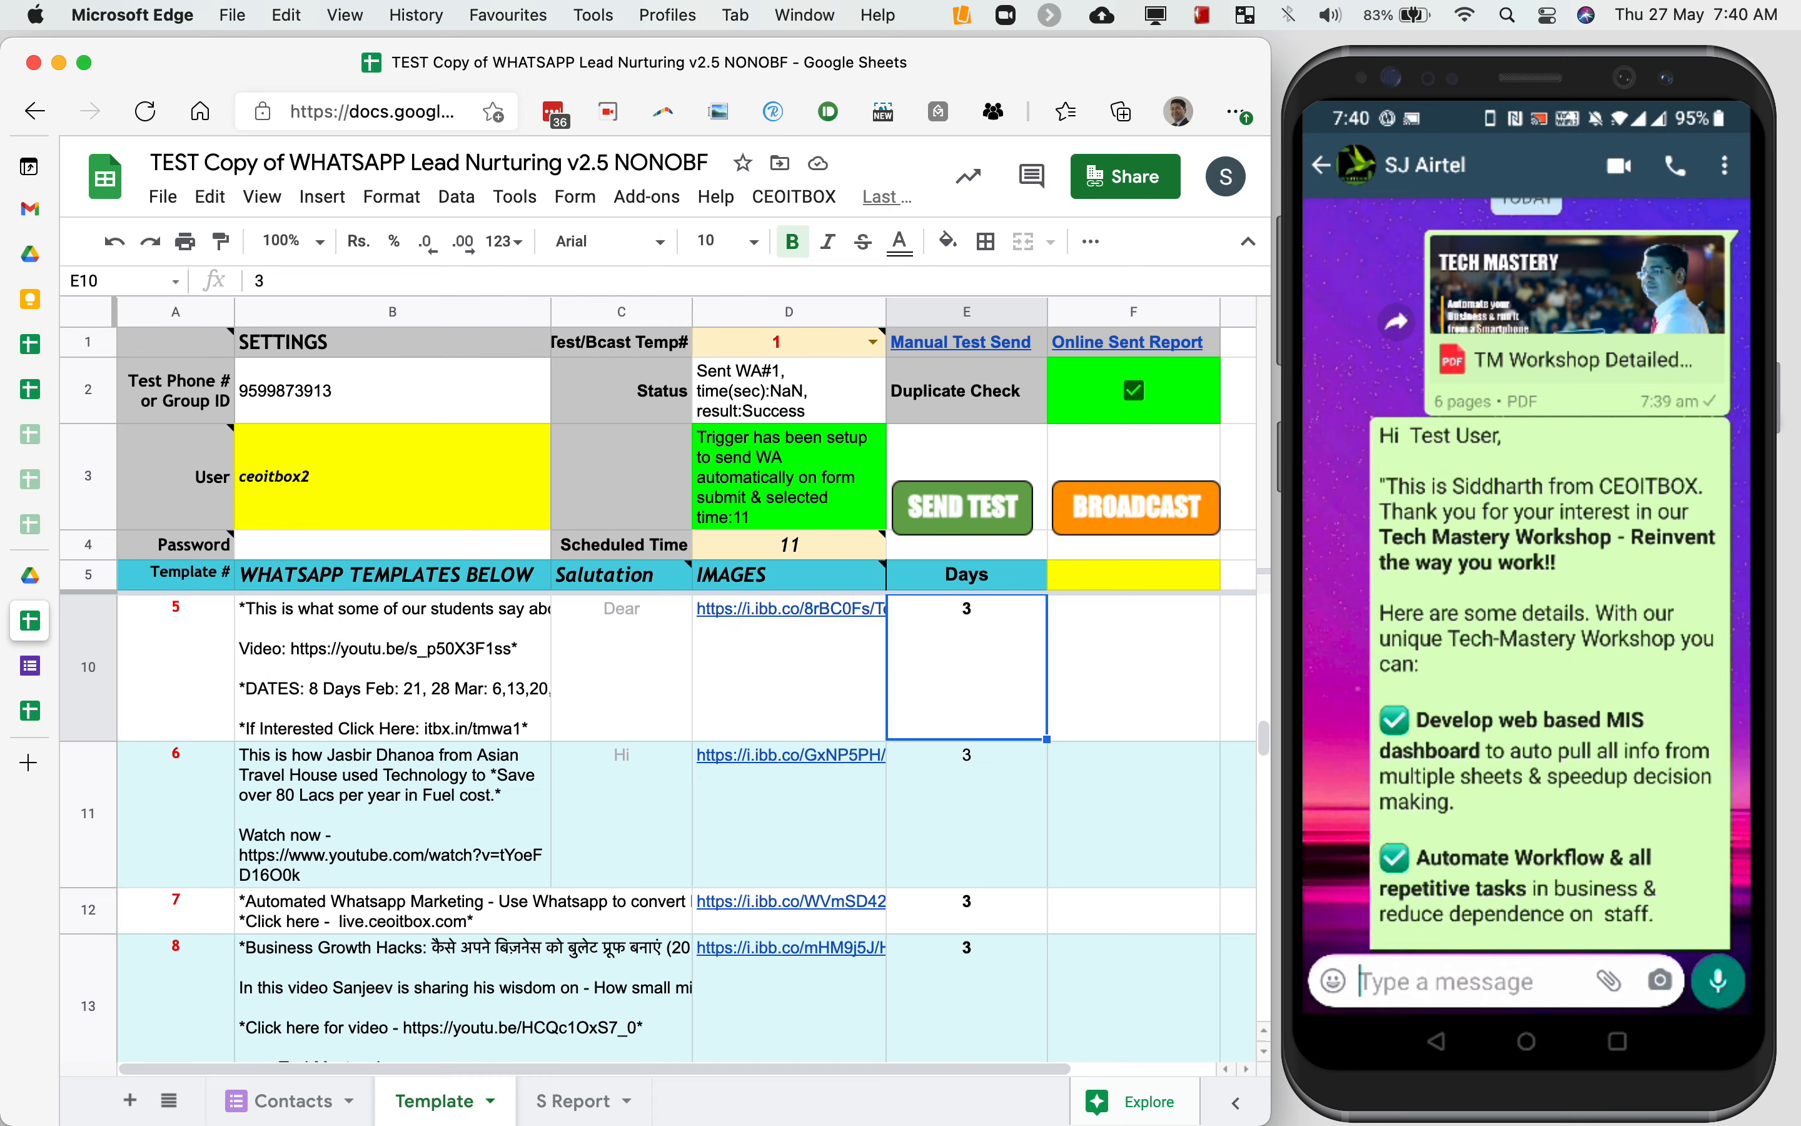
pyautogui.press('Up')
pyautogui.press('Up')
pyautogui.press('Up')
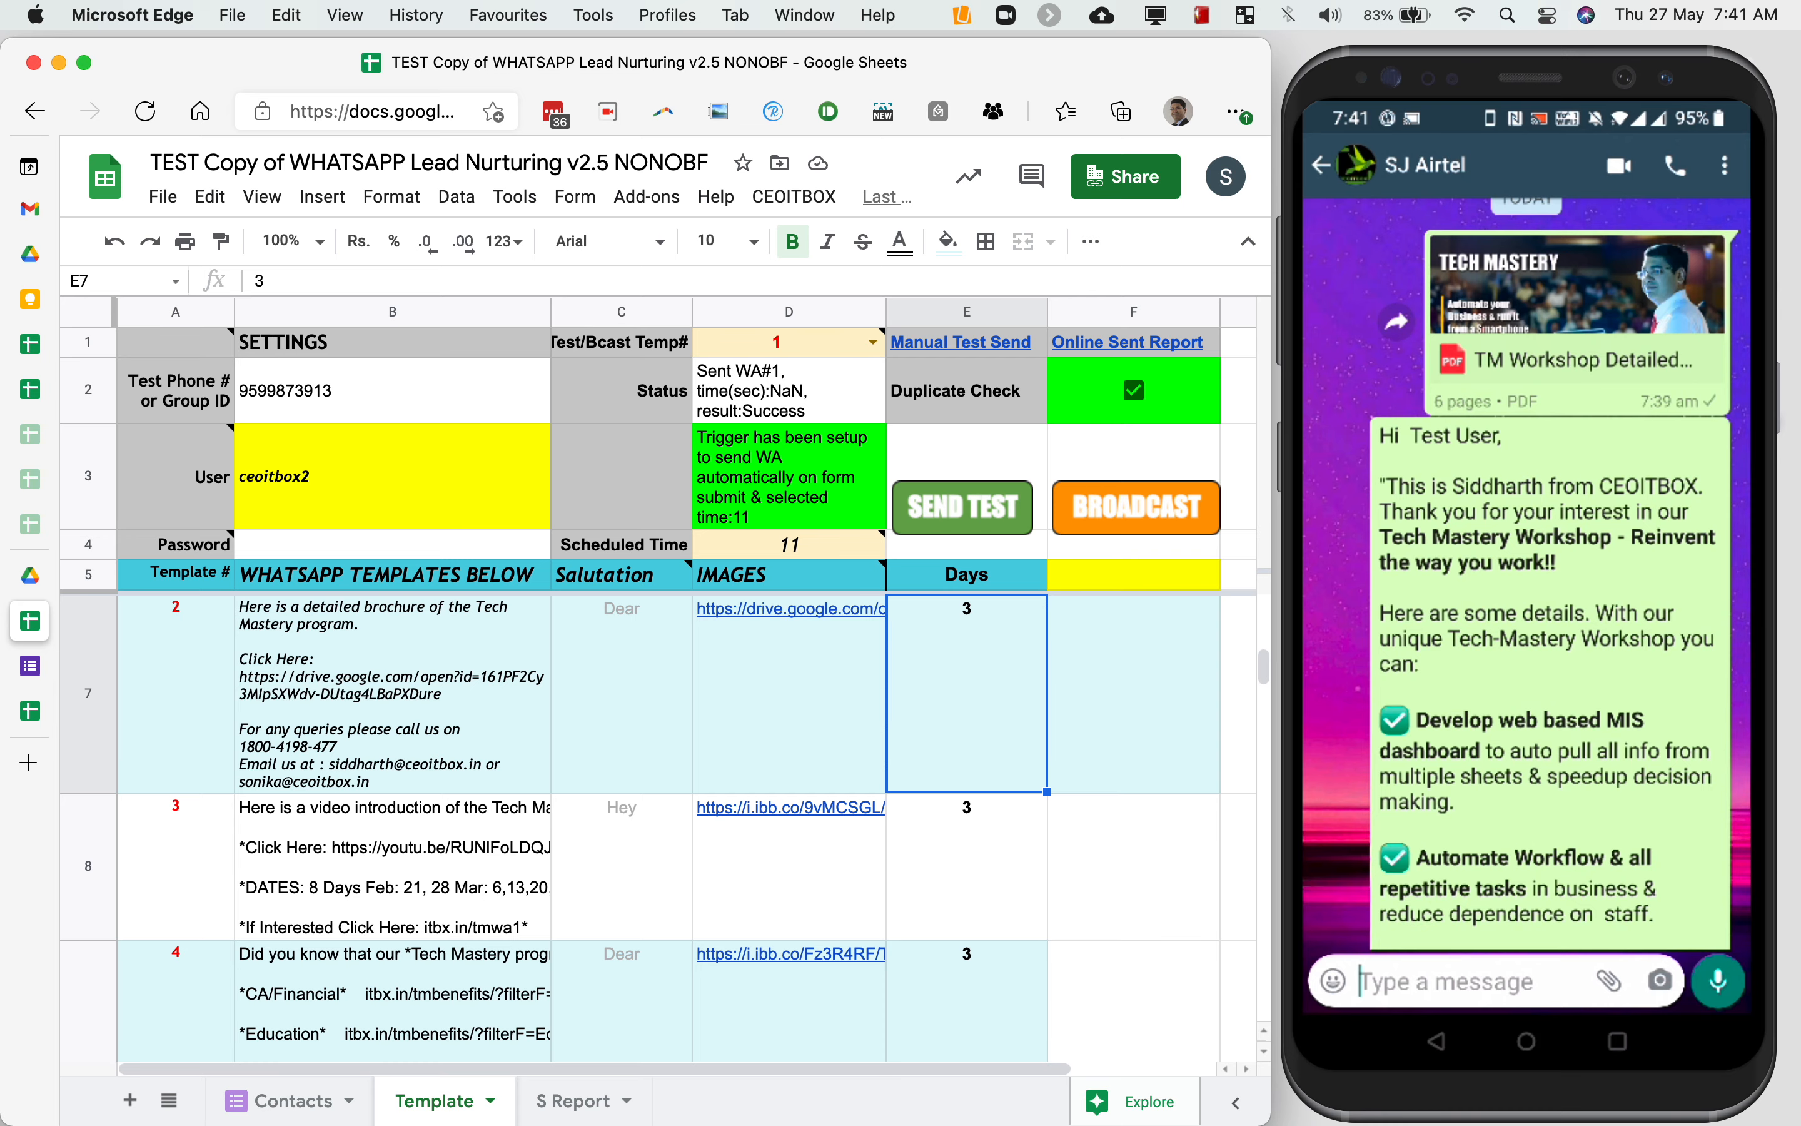
pyautogui.press('Up')
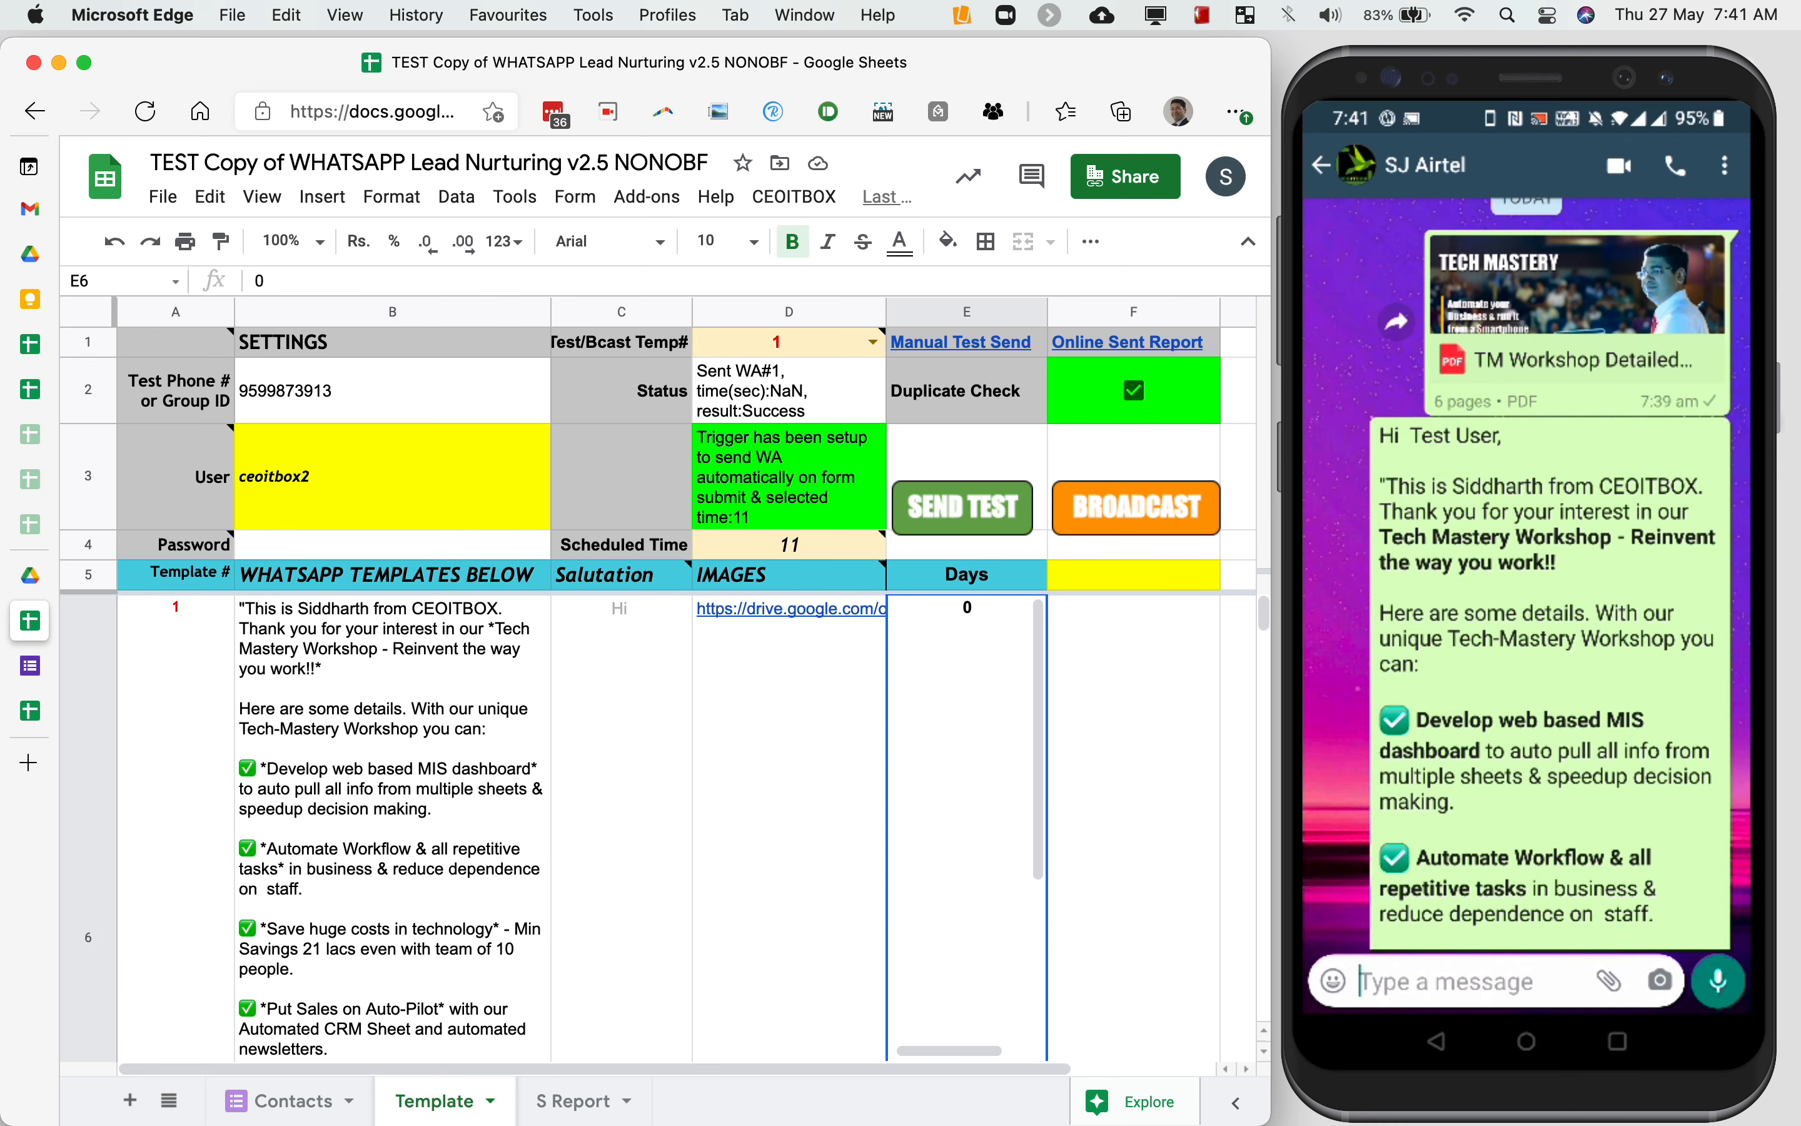
# Review the CEOITBOX admin trigger options and the Scheduled Time setting on the Template sheet
pyautogui.moveTo(878, 601)
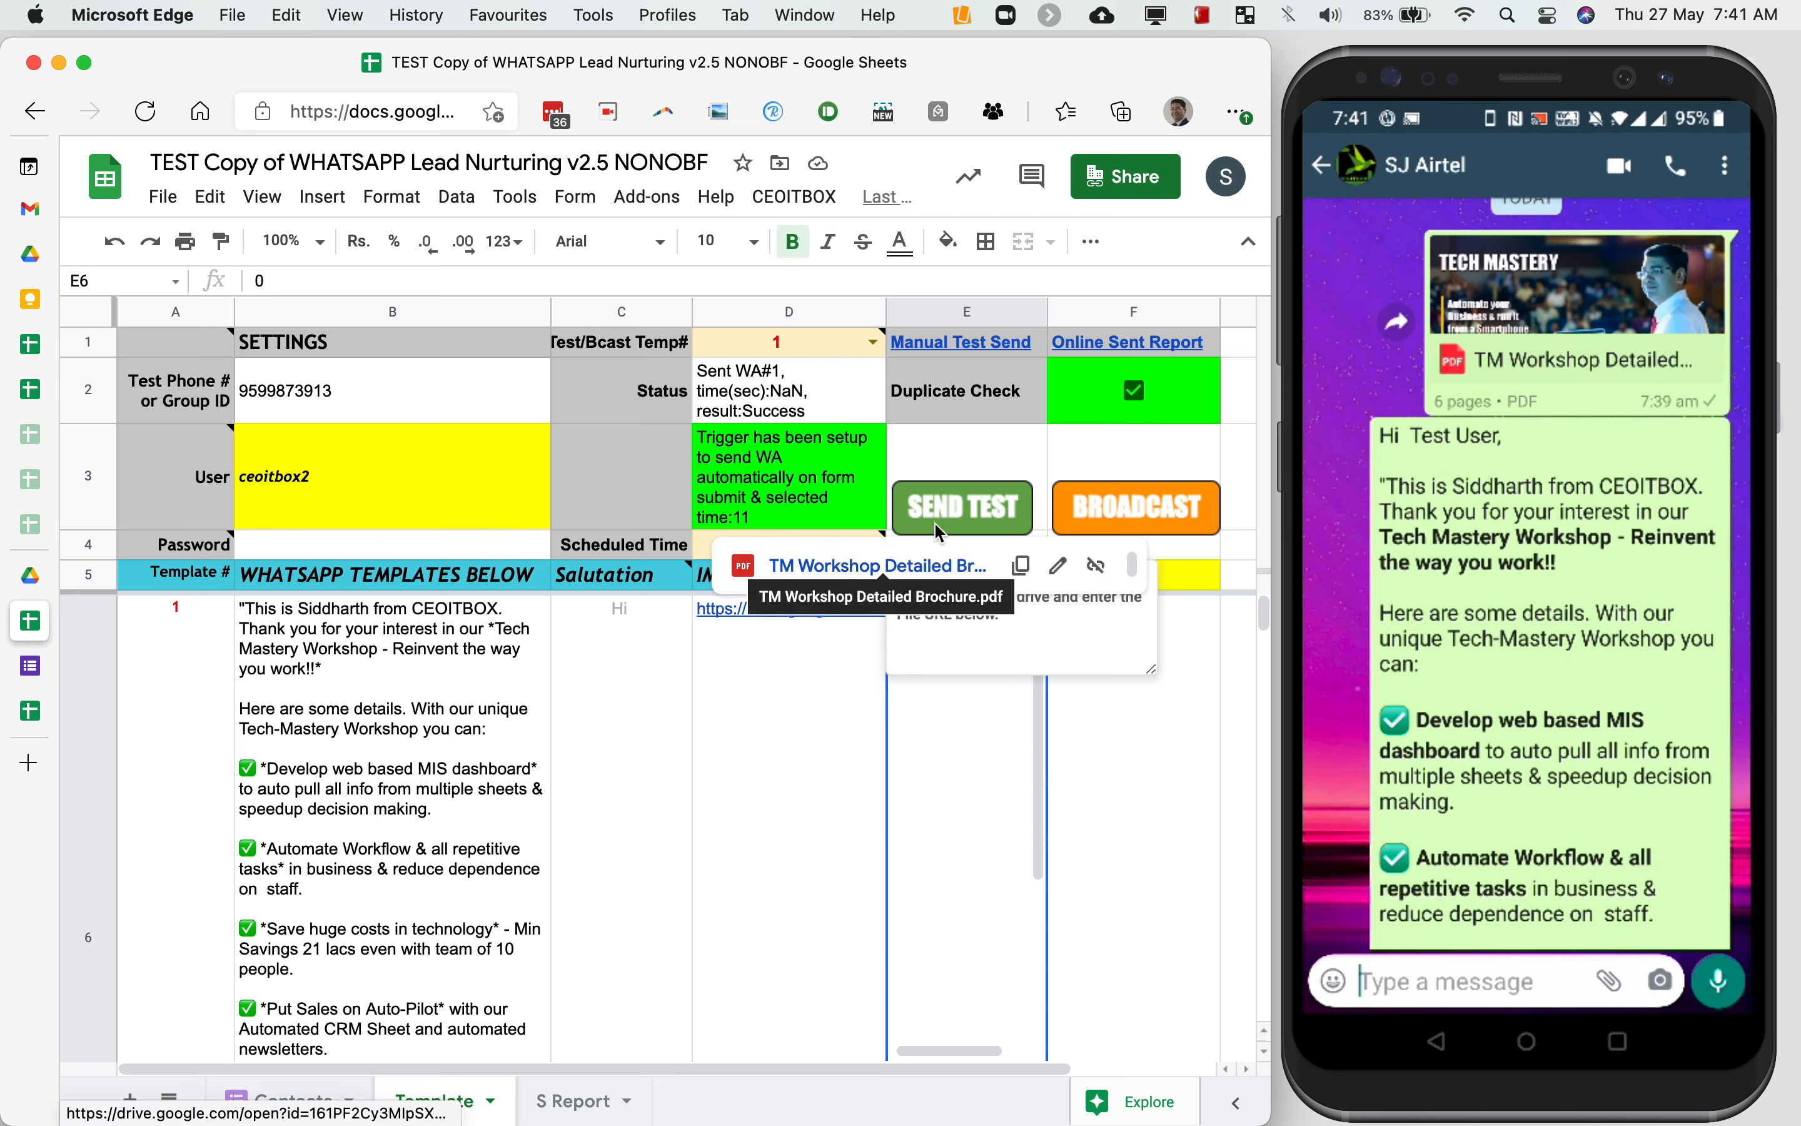
pyautogui.click(825, 200)
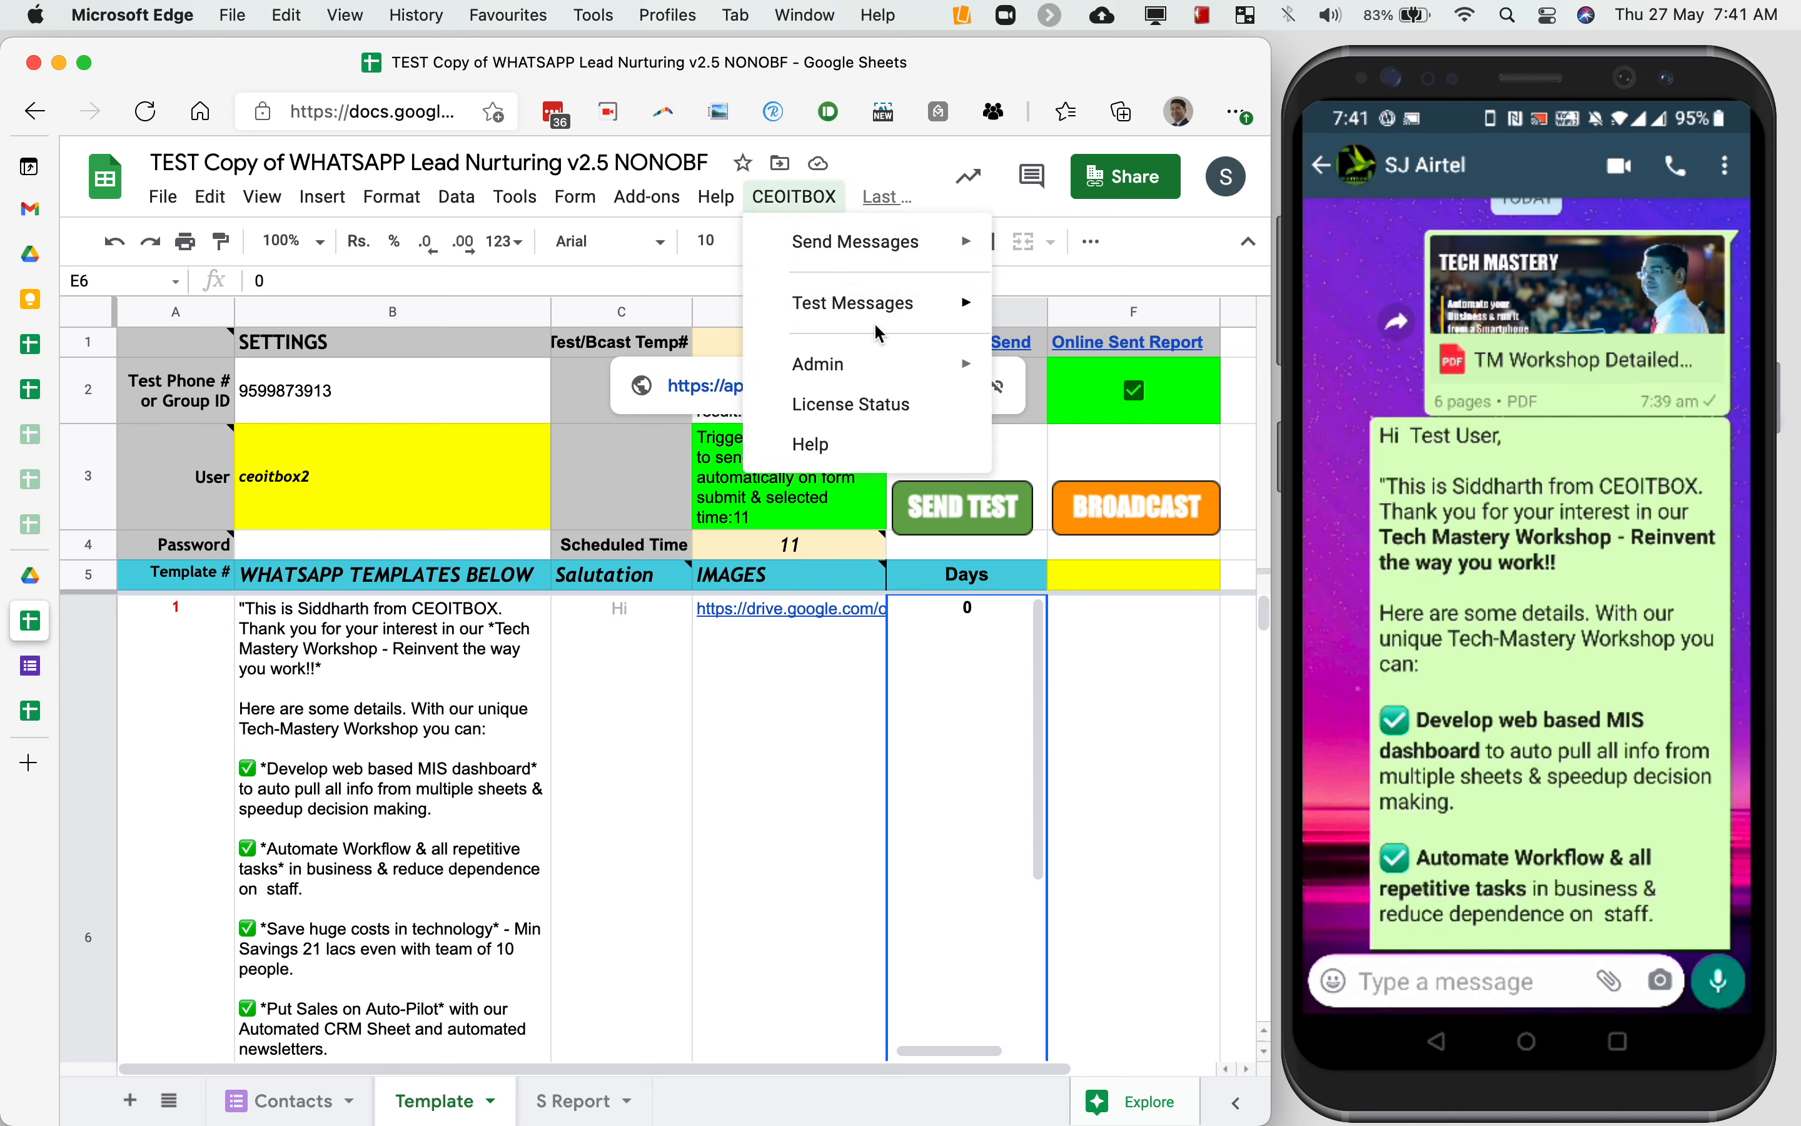
pyautogui.moveTo(900, 353)
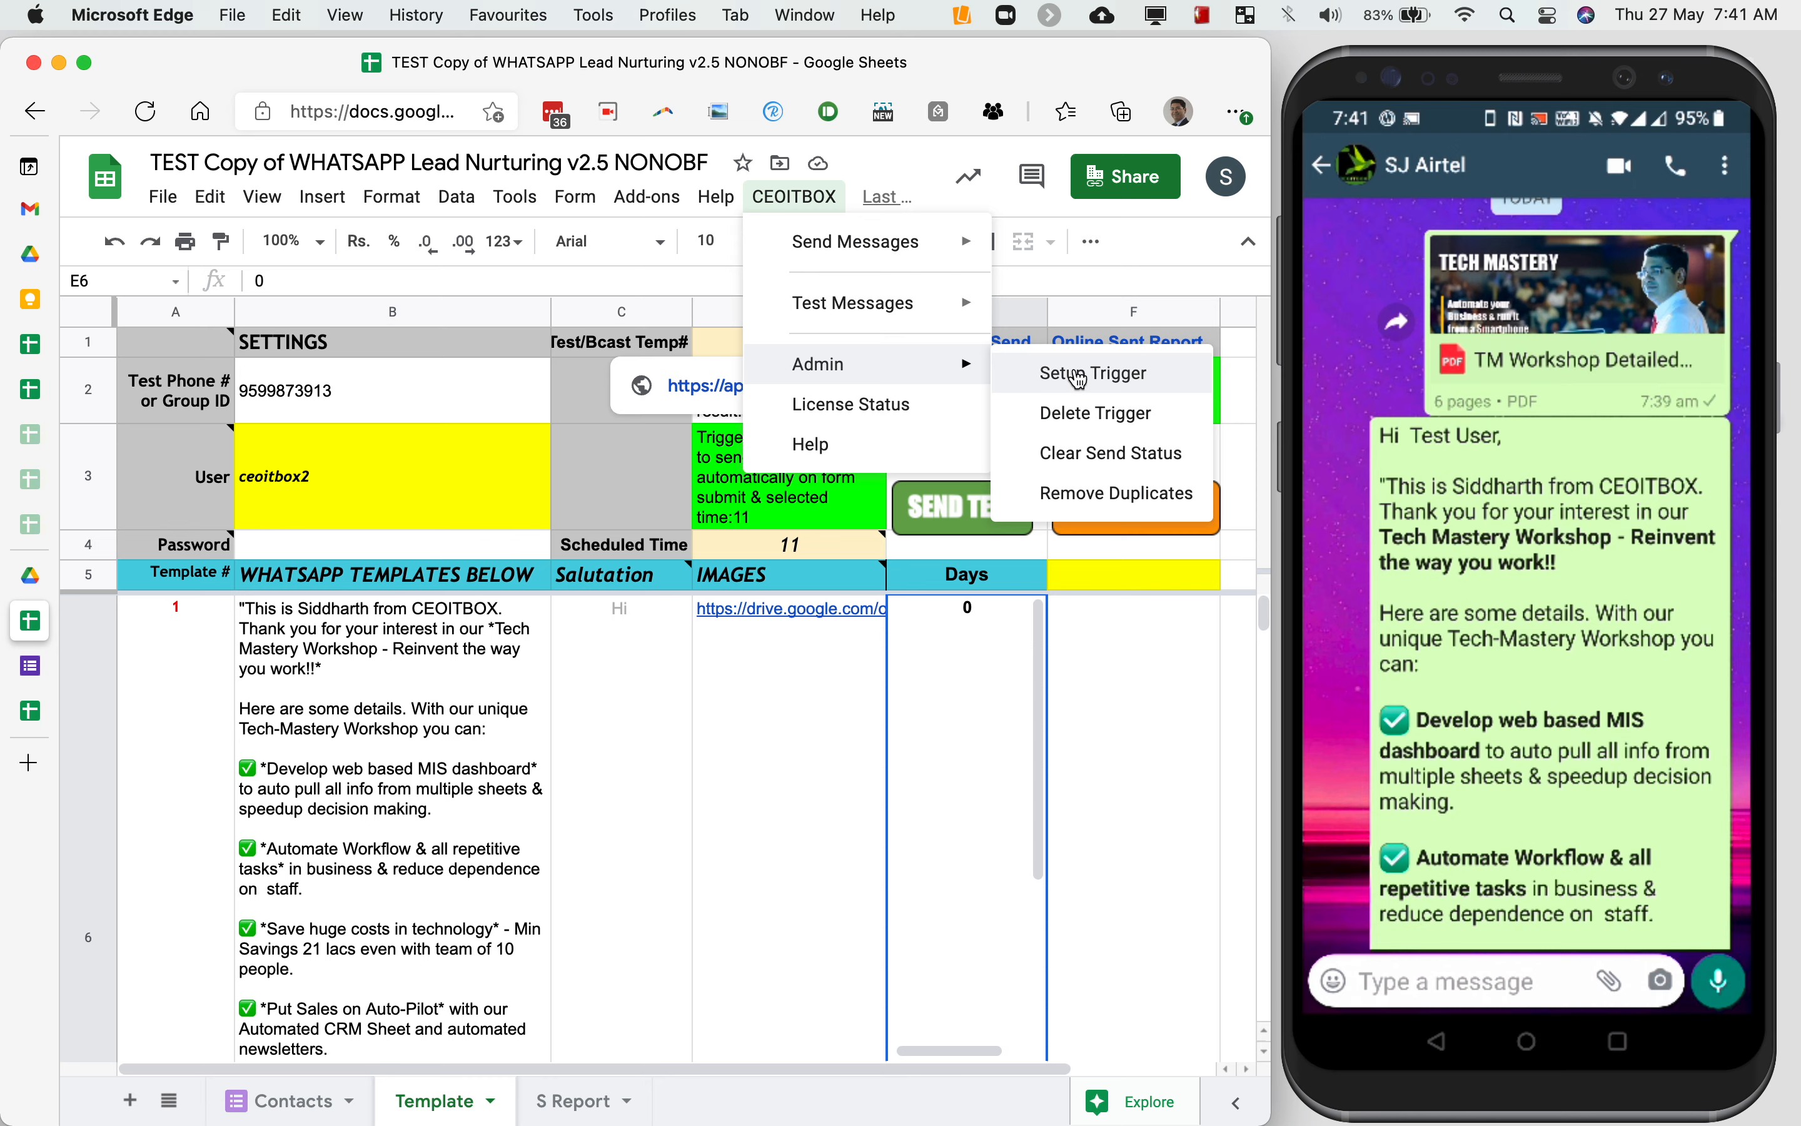
pyautogui.click(776, 499)
pyautogui.click(771, 554)
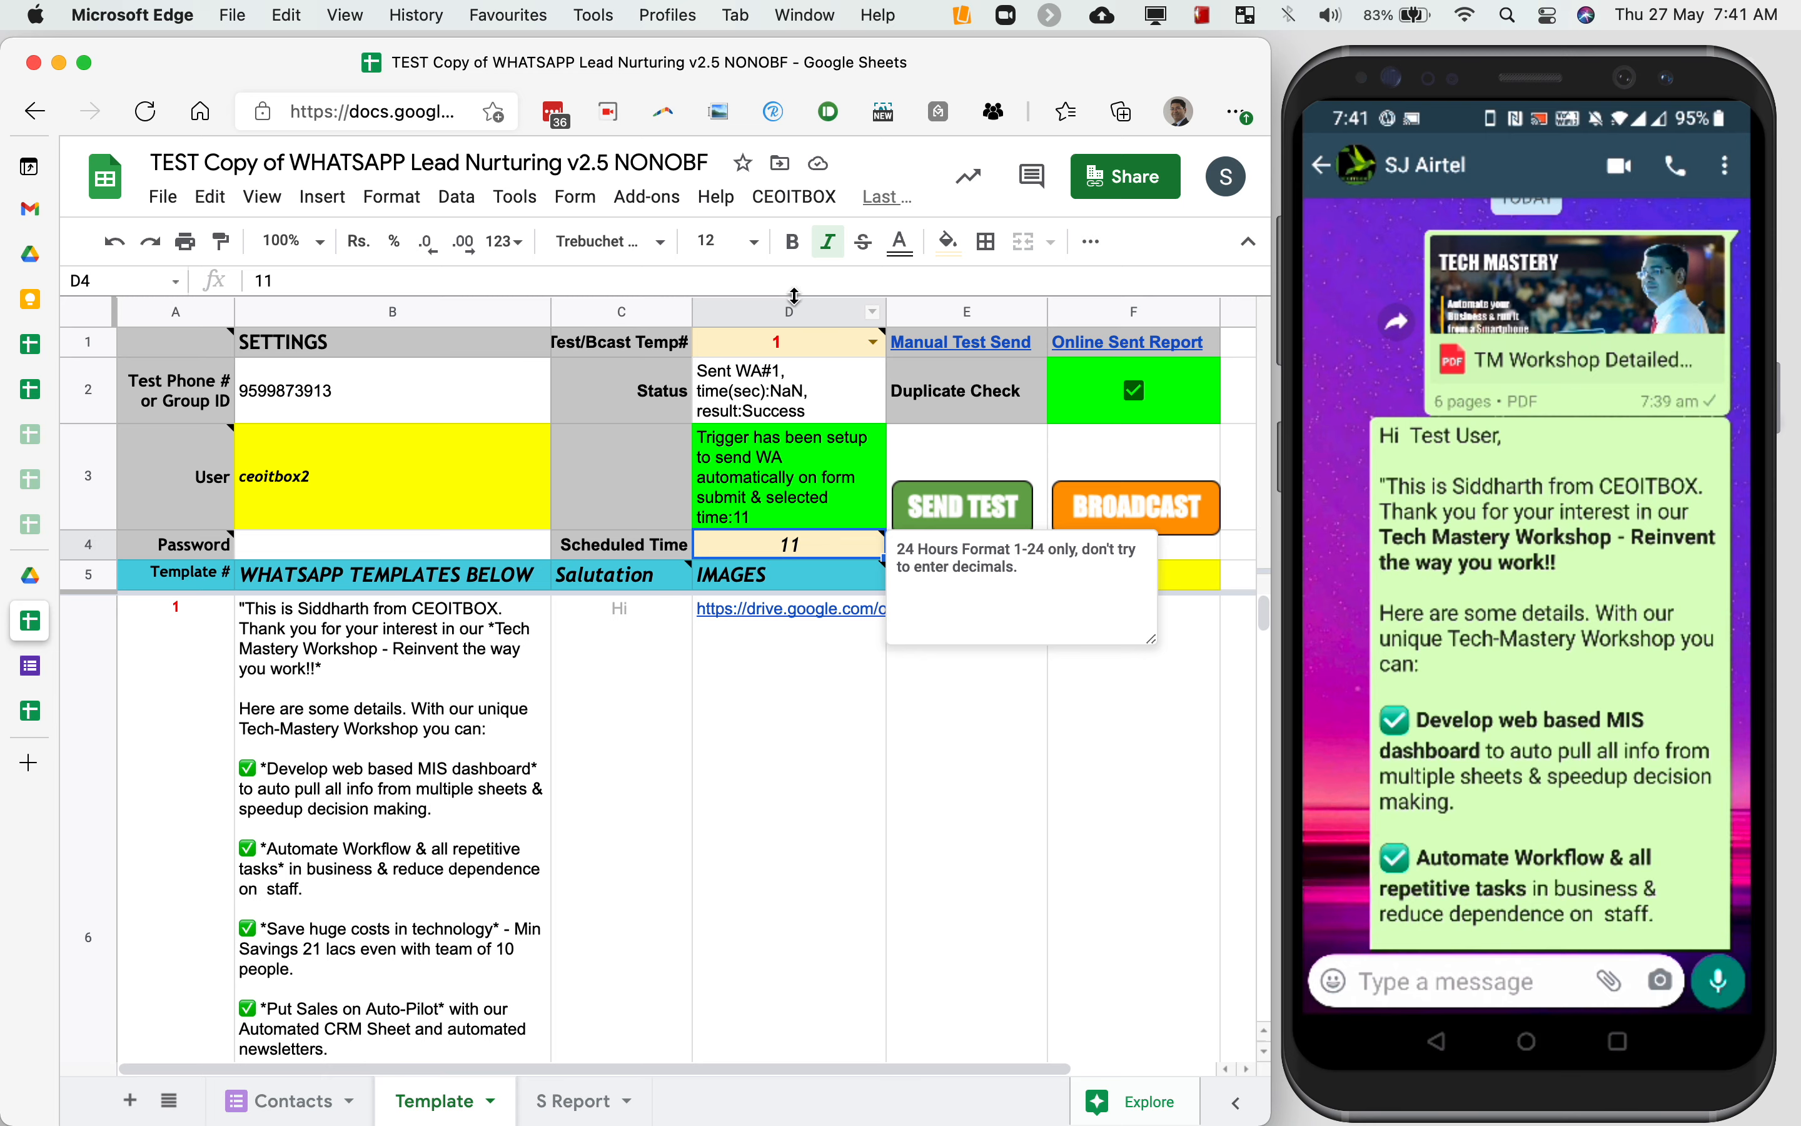
pyautogui.click(818, 203)
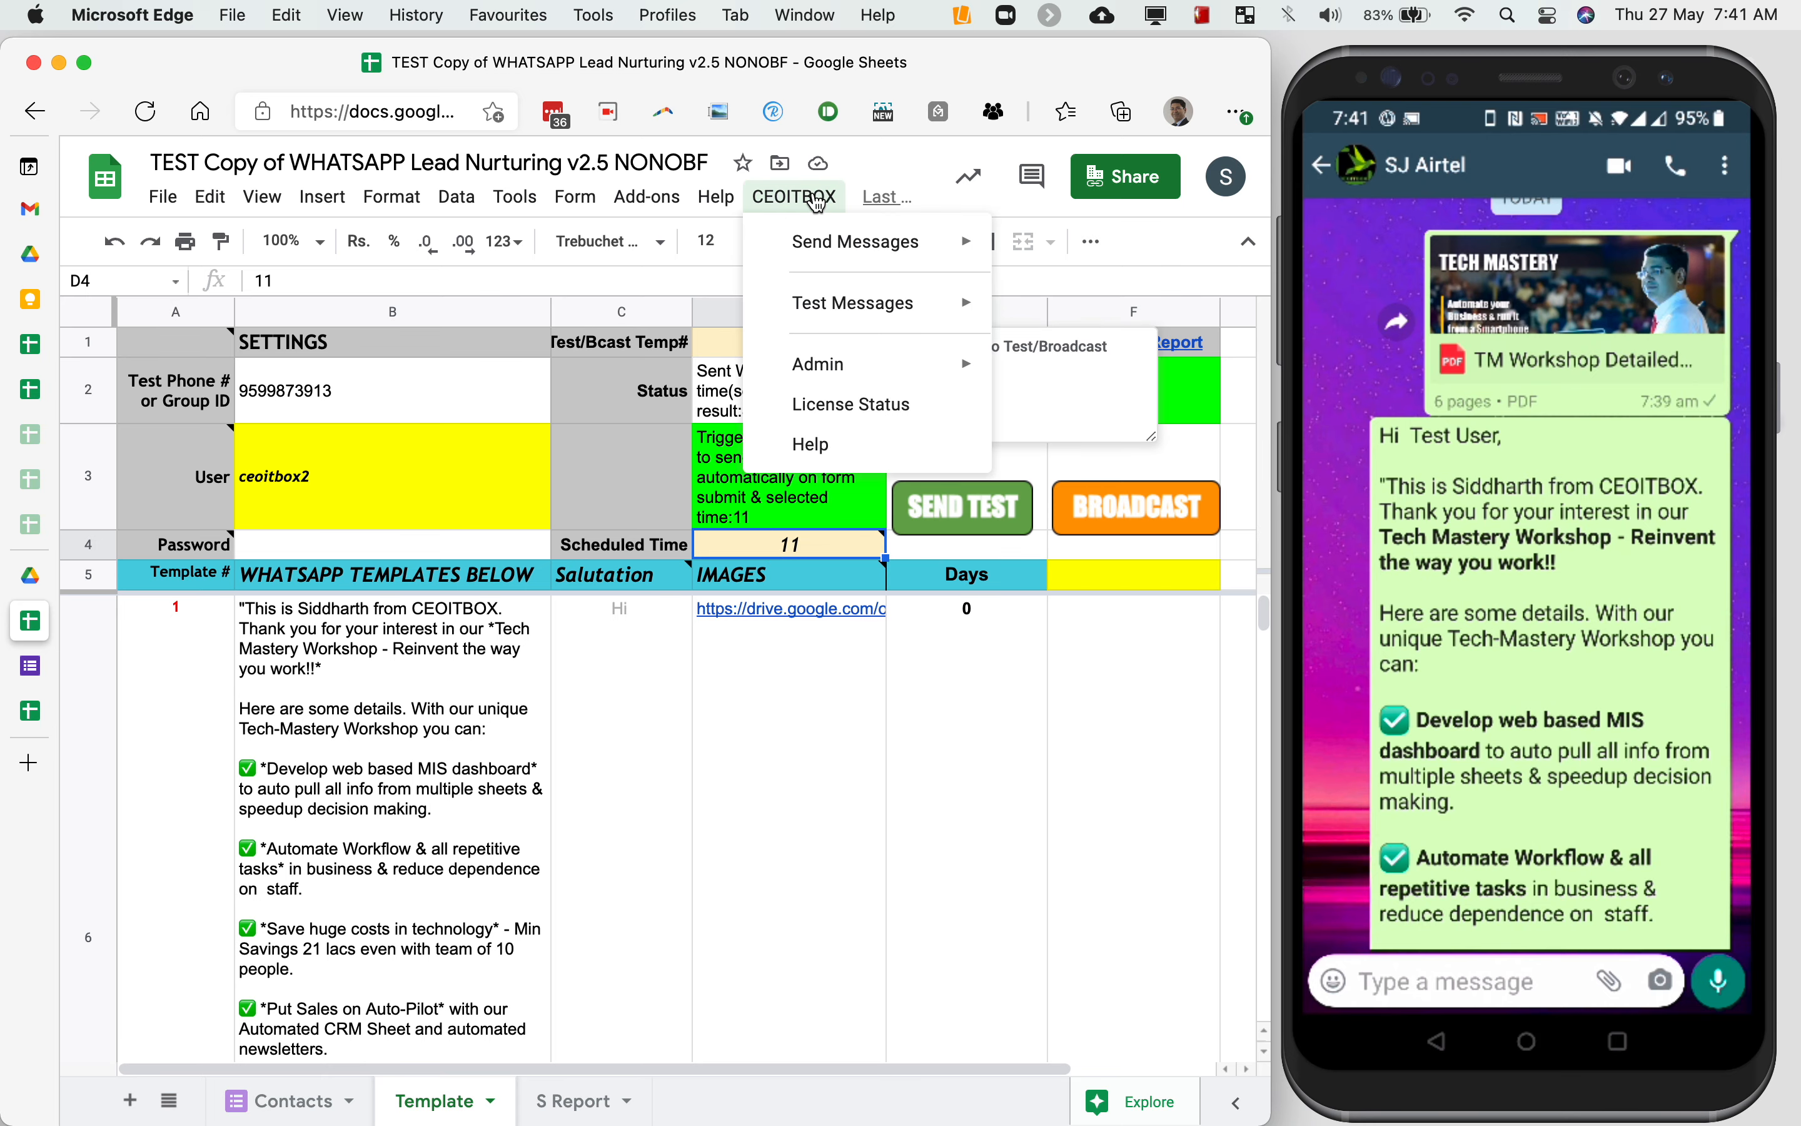
pyautogui.click(898, 155)
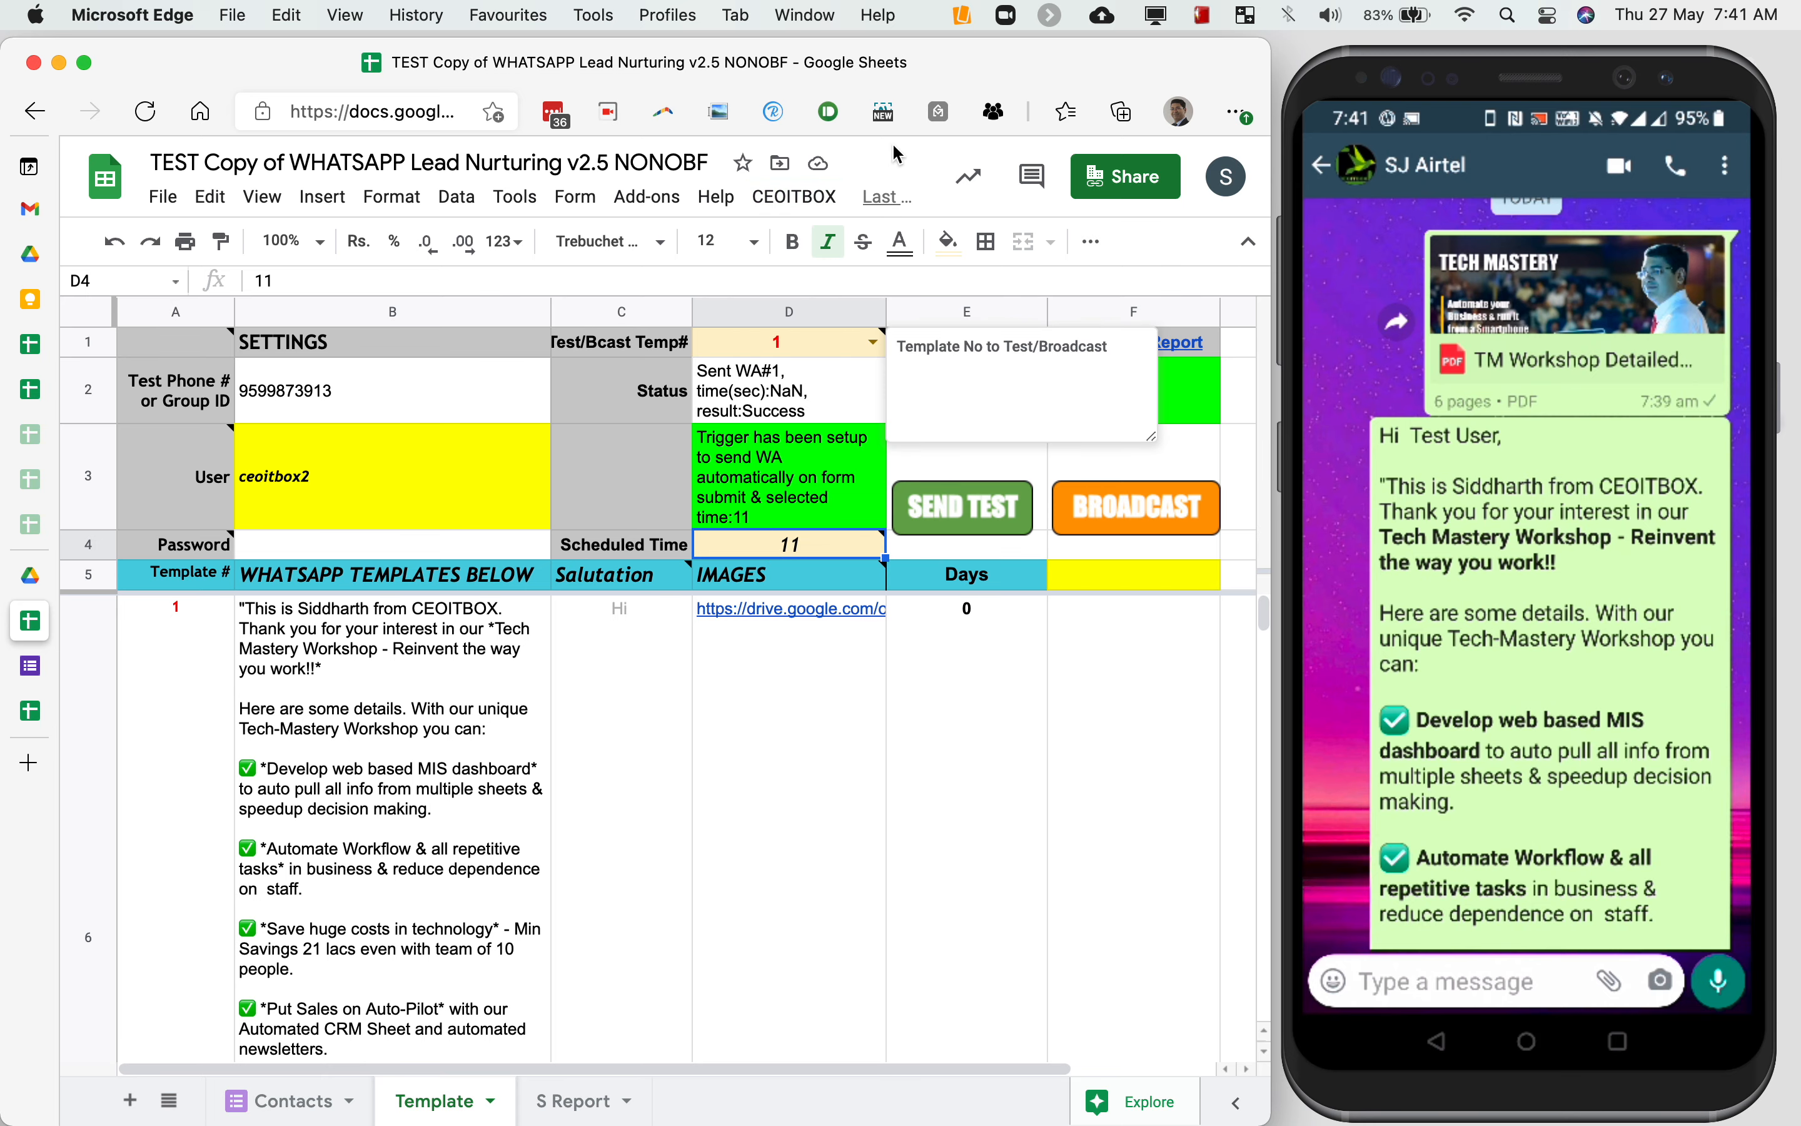
# Set up the message schedule for the leads on the Contacts sheet and send their messages immediately
pyautogui.click(296, 1103)
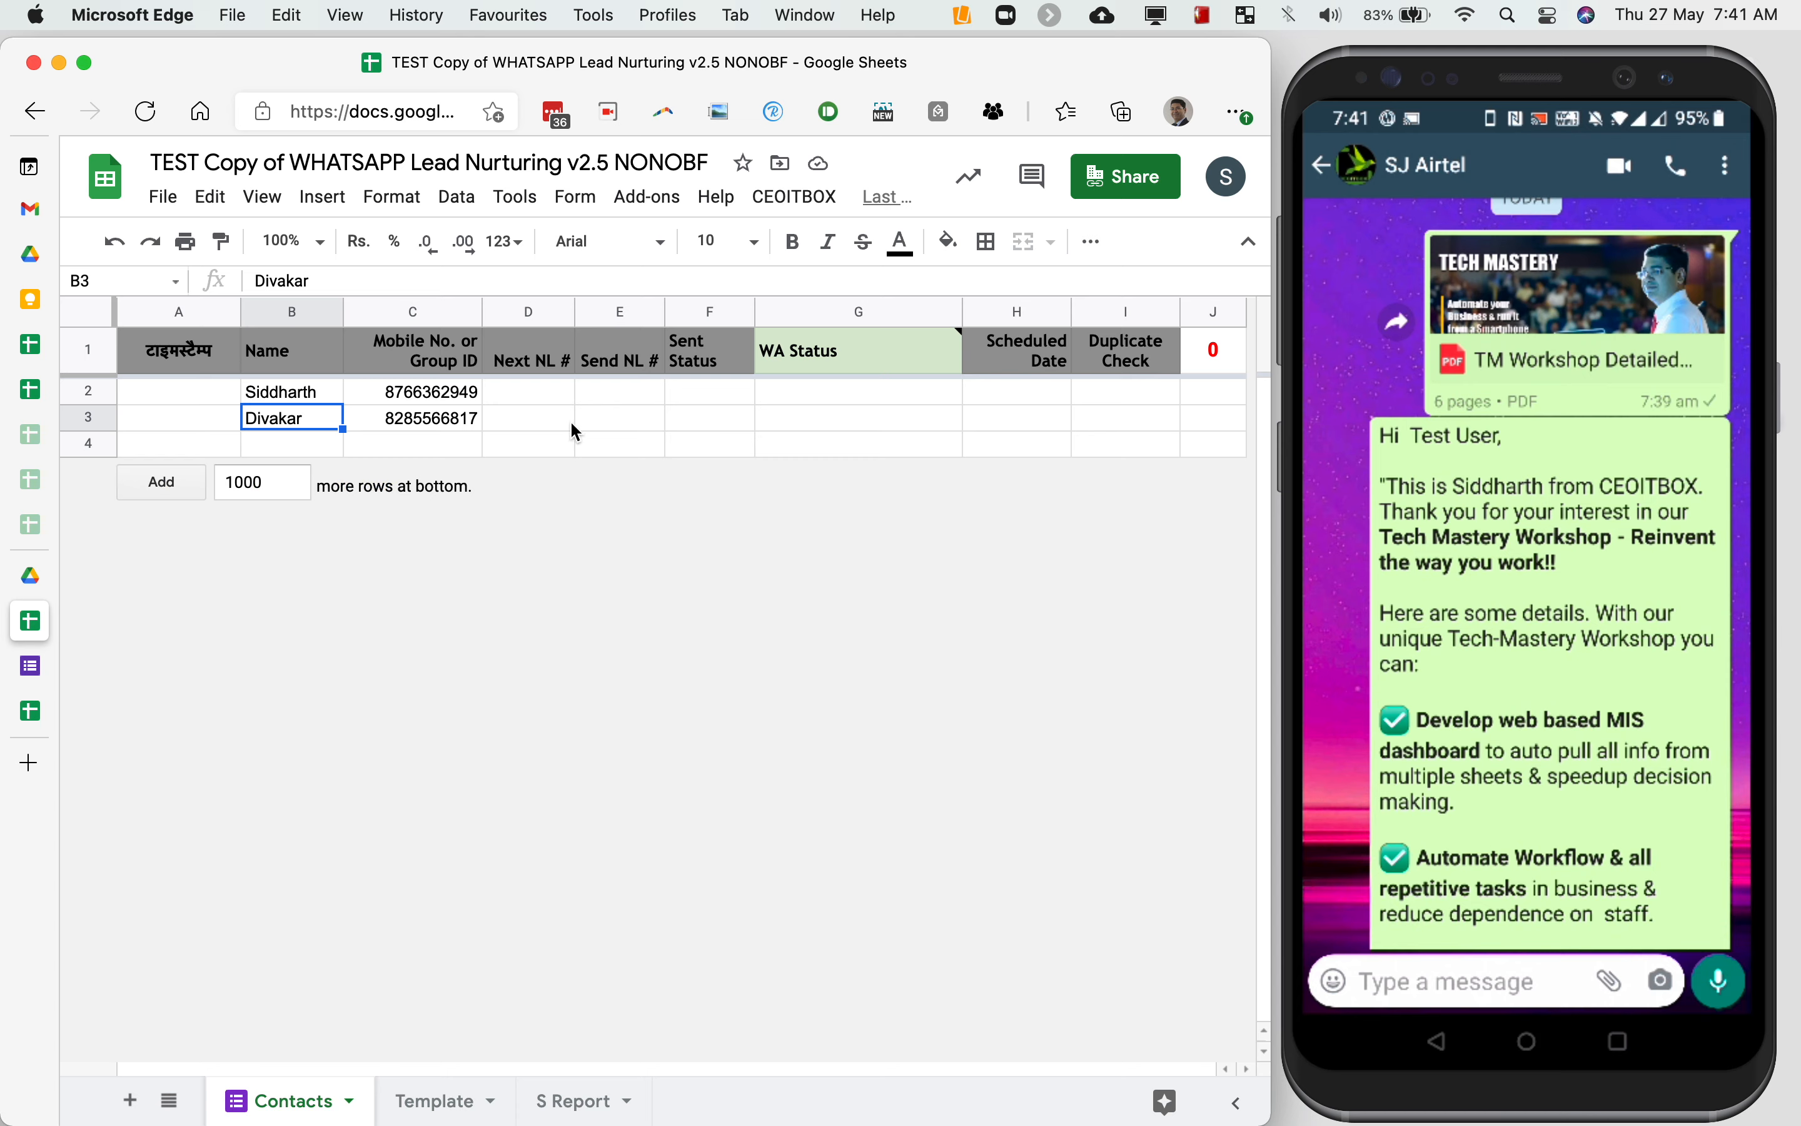
pyautogui.click(796, 199)
pyautogui.moveTo(869, 242)
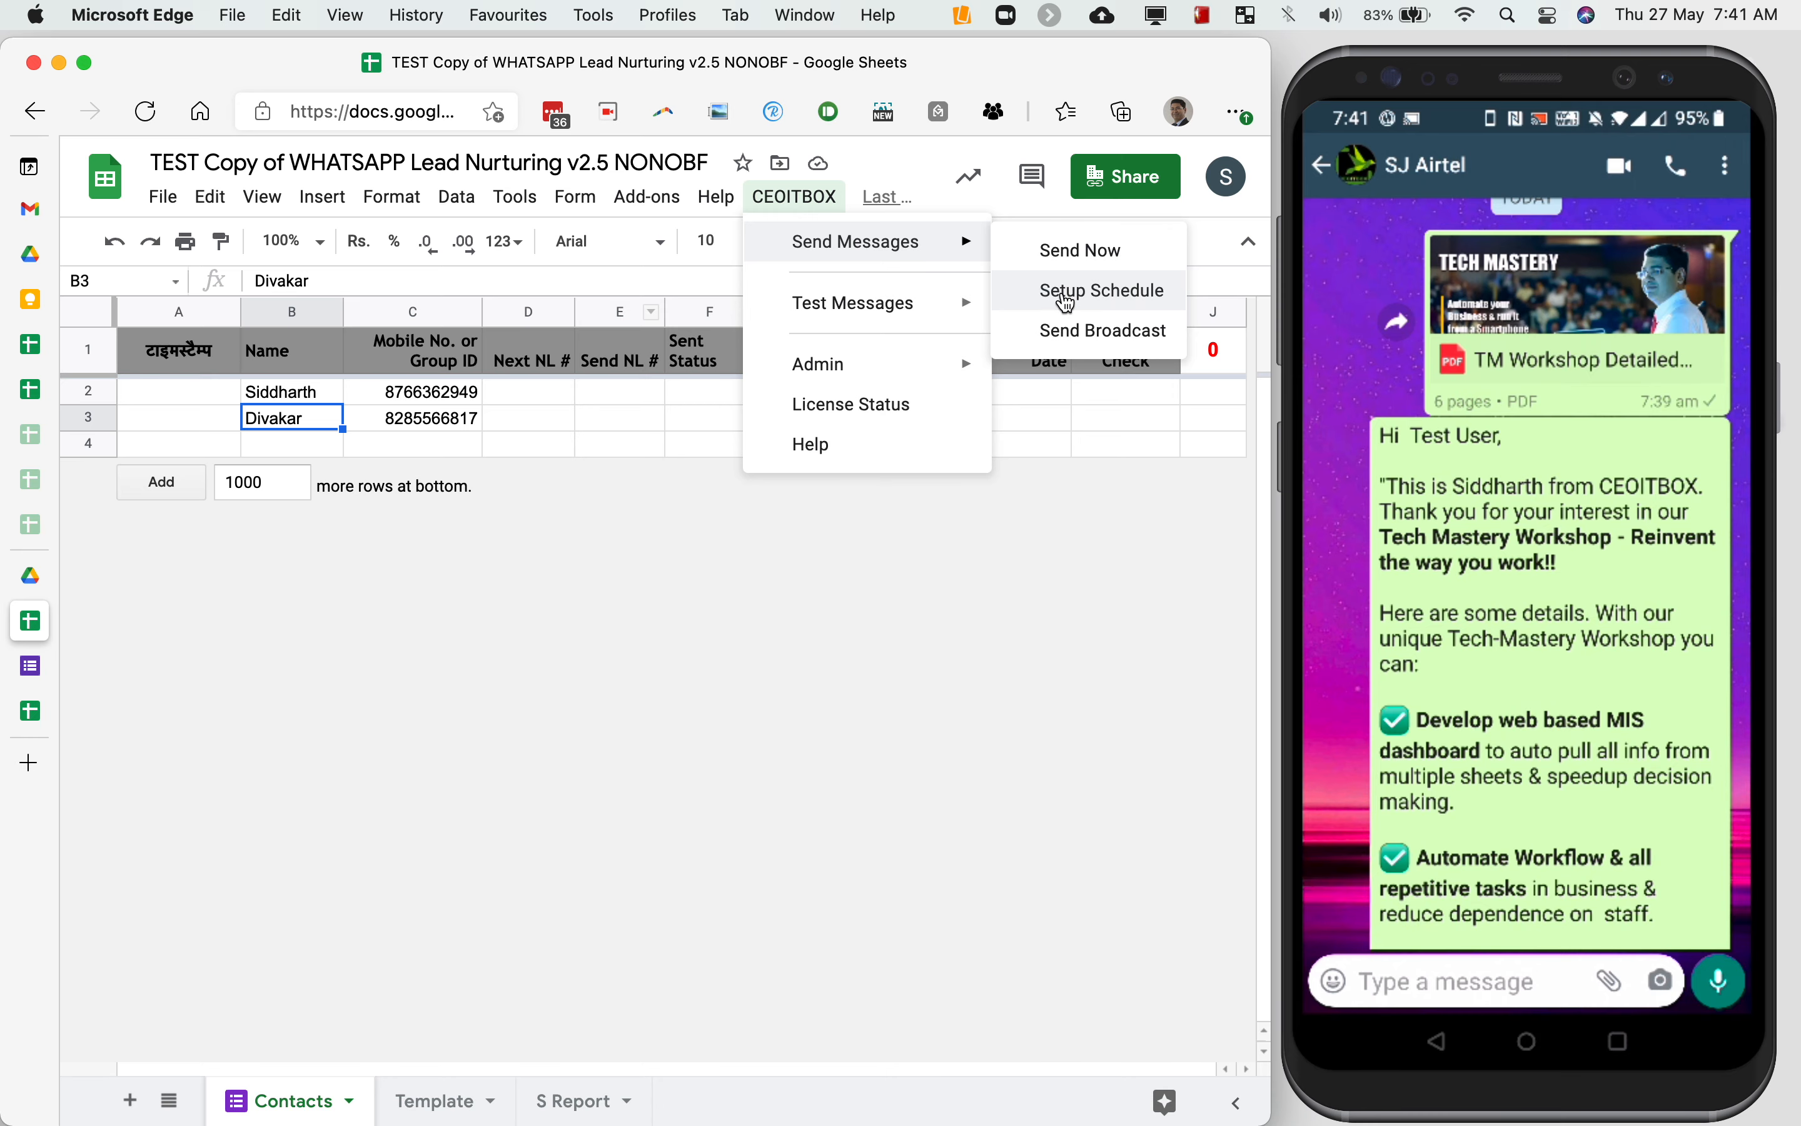
pyautogui.click(1066, 298)
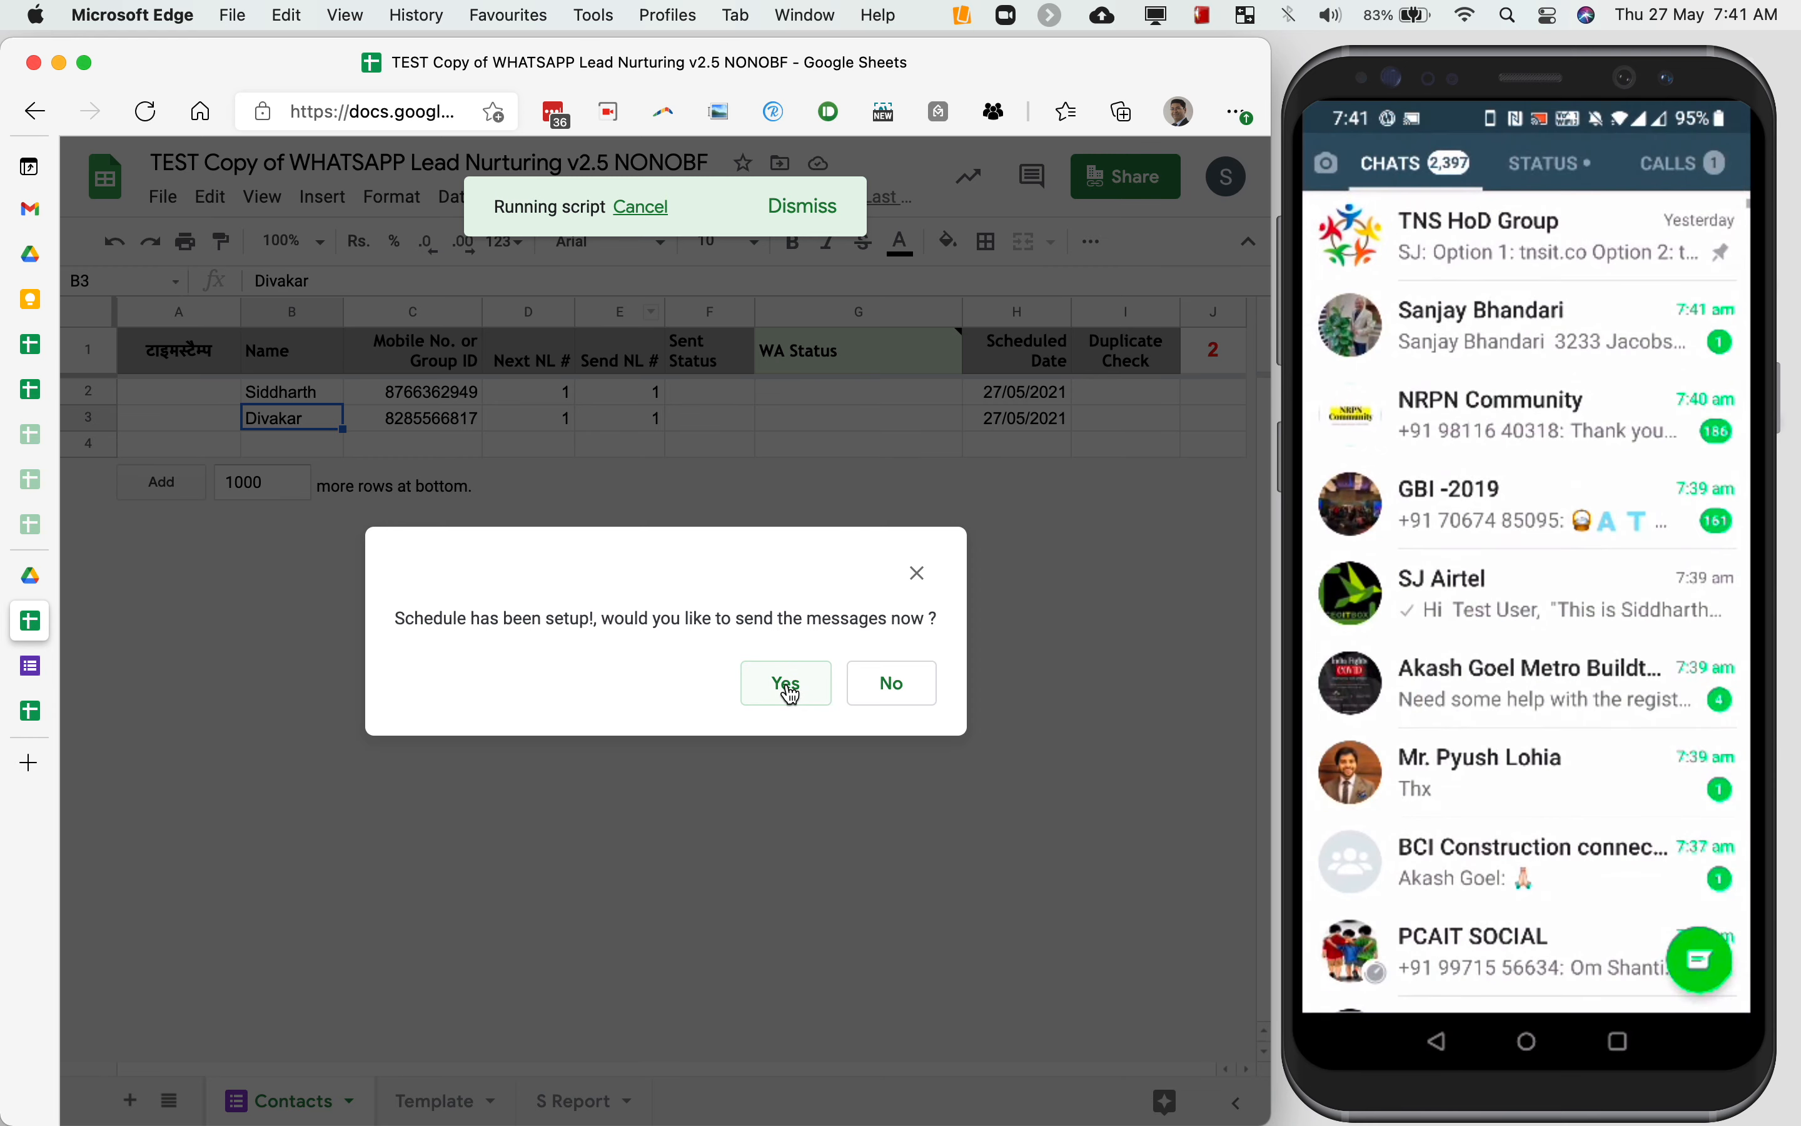
pyautogui.click(789, 688)
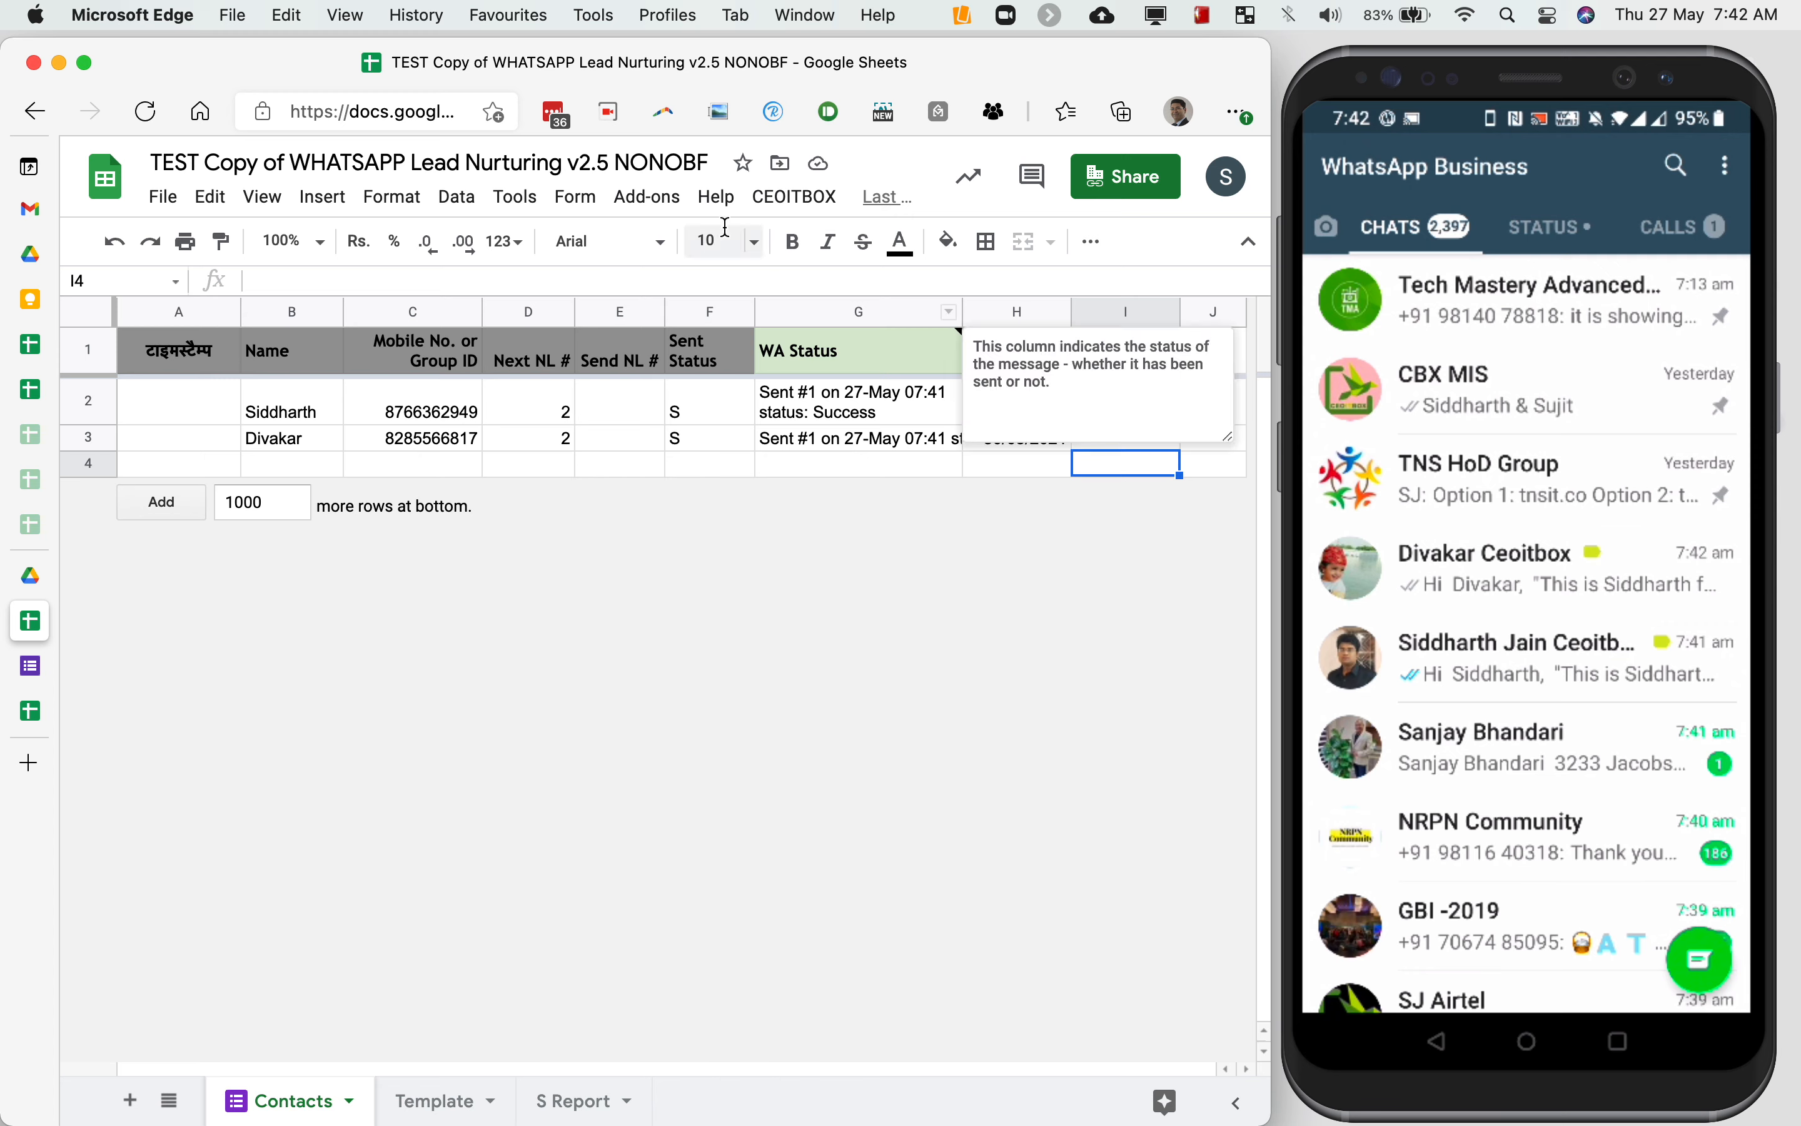
# Open the live CEOITBOX Lead Nurture form, fill in the lead's name and mobile number, and submit it
pyautogui.click(596, 212)
pyautogui.click(629, 343)
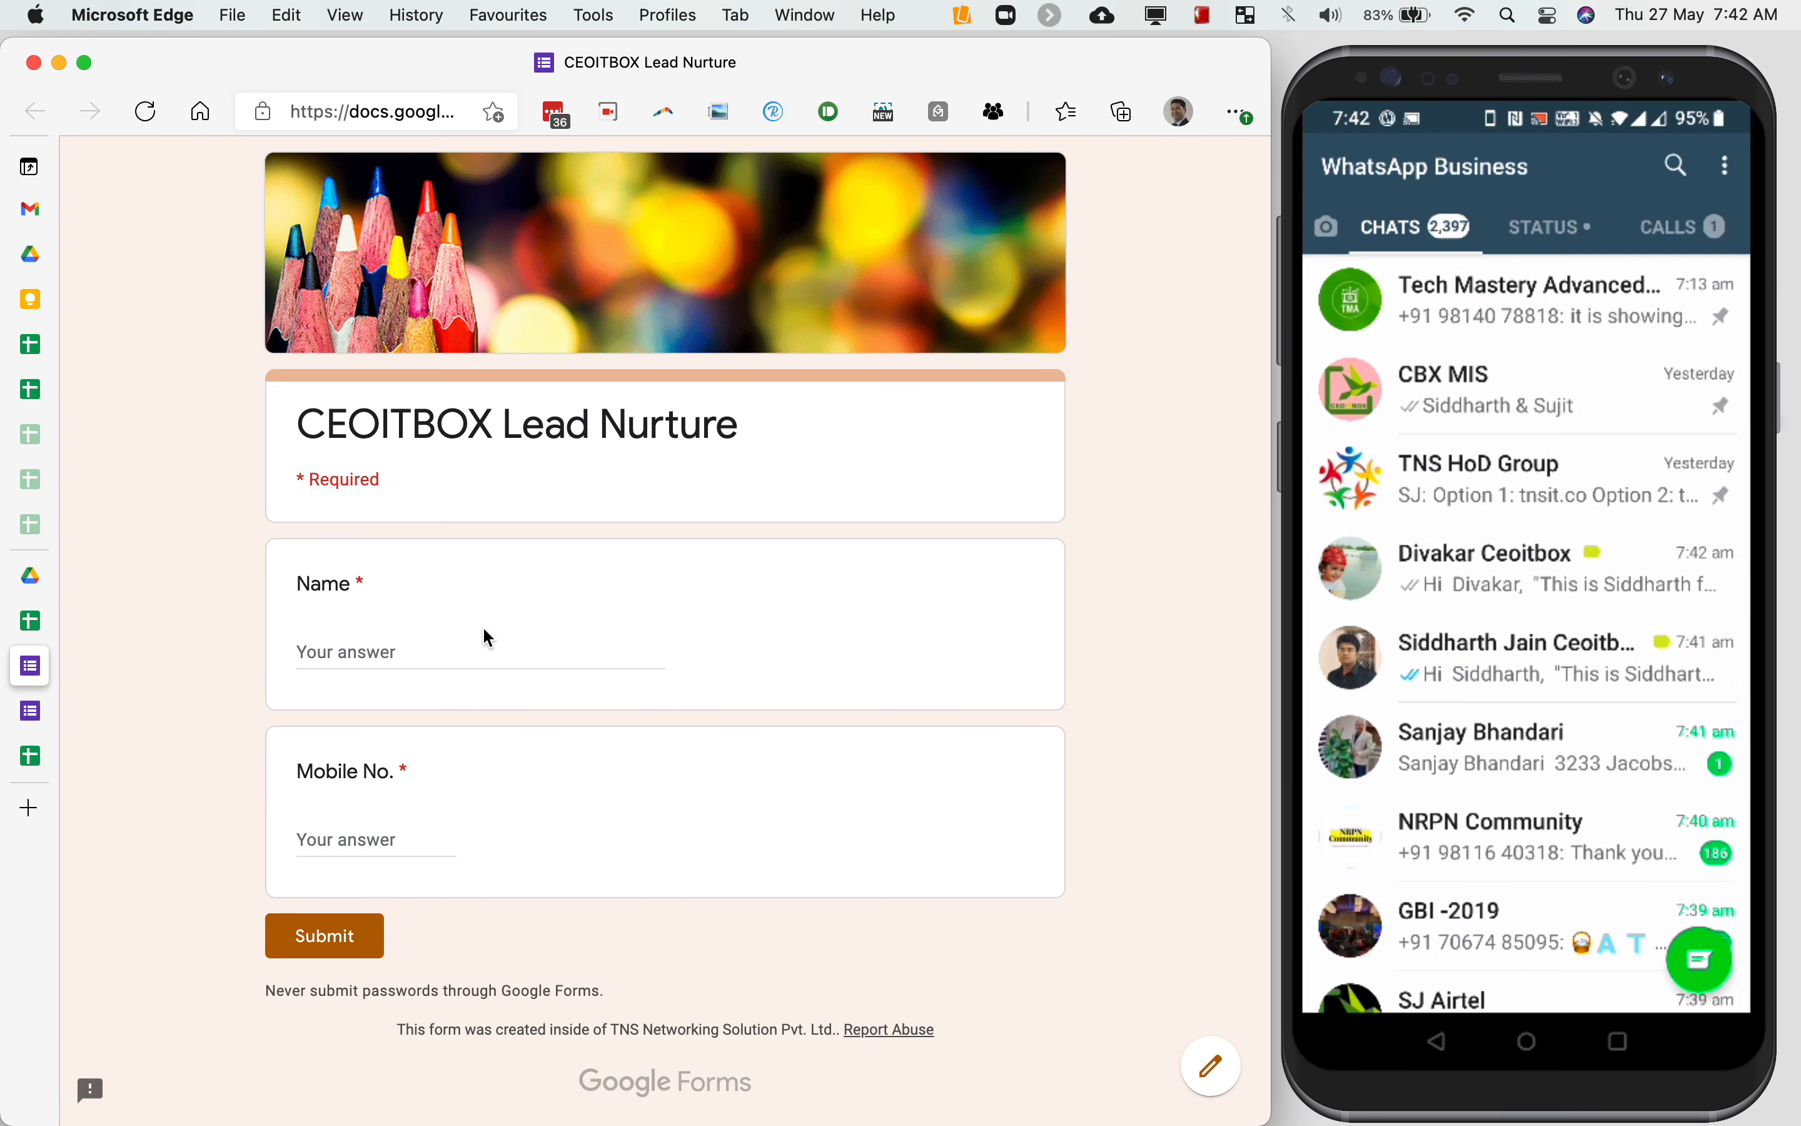
pyautogui.click(461, 645)
pyautogui.write('Sa')
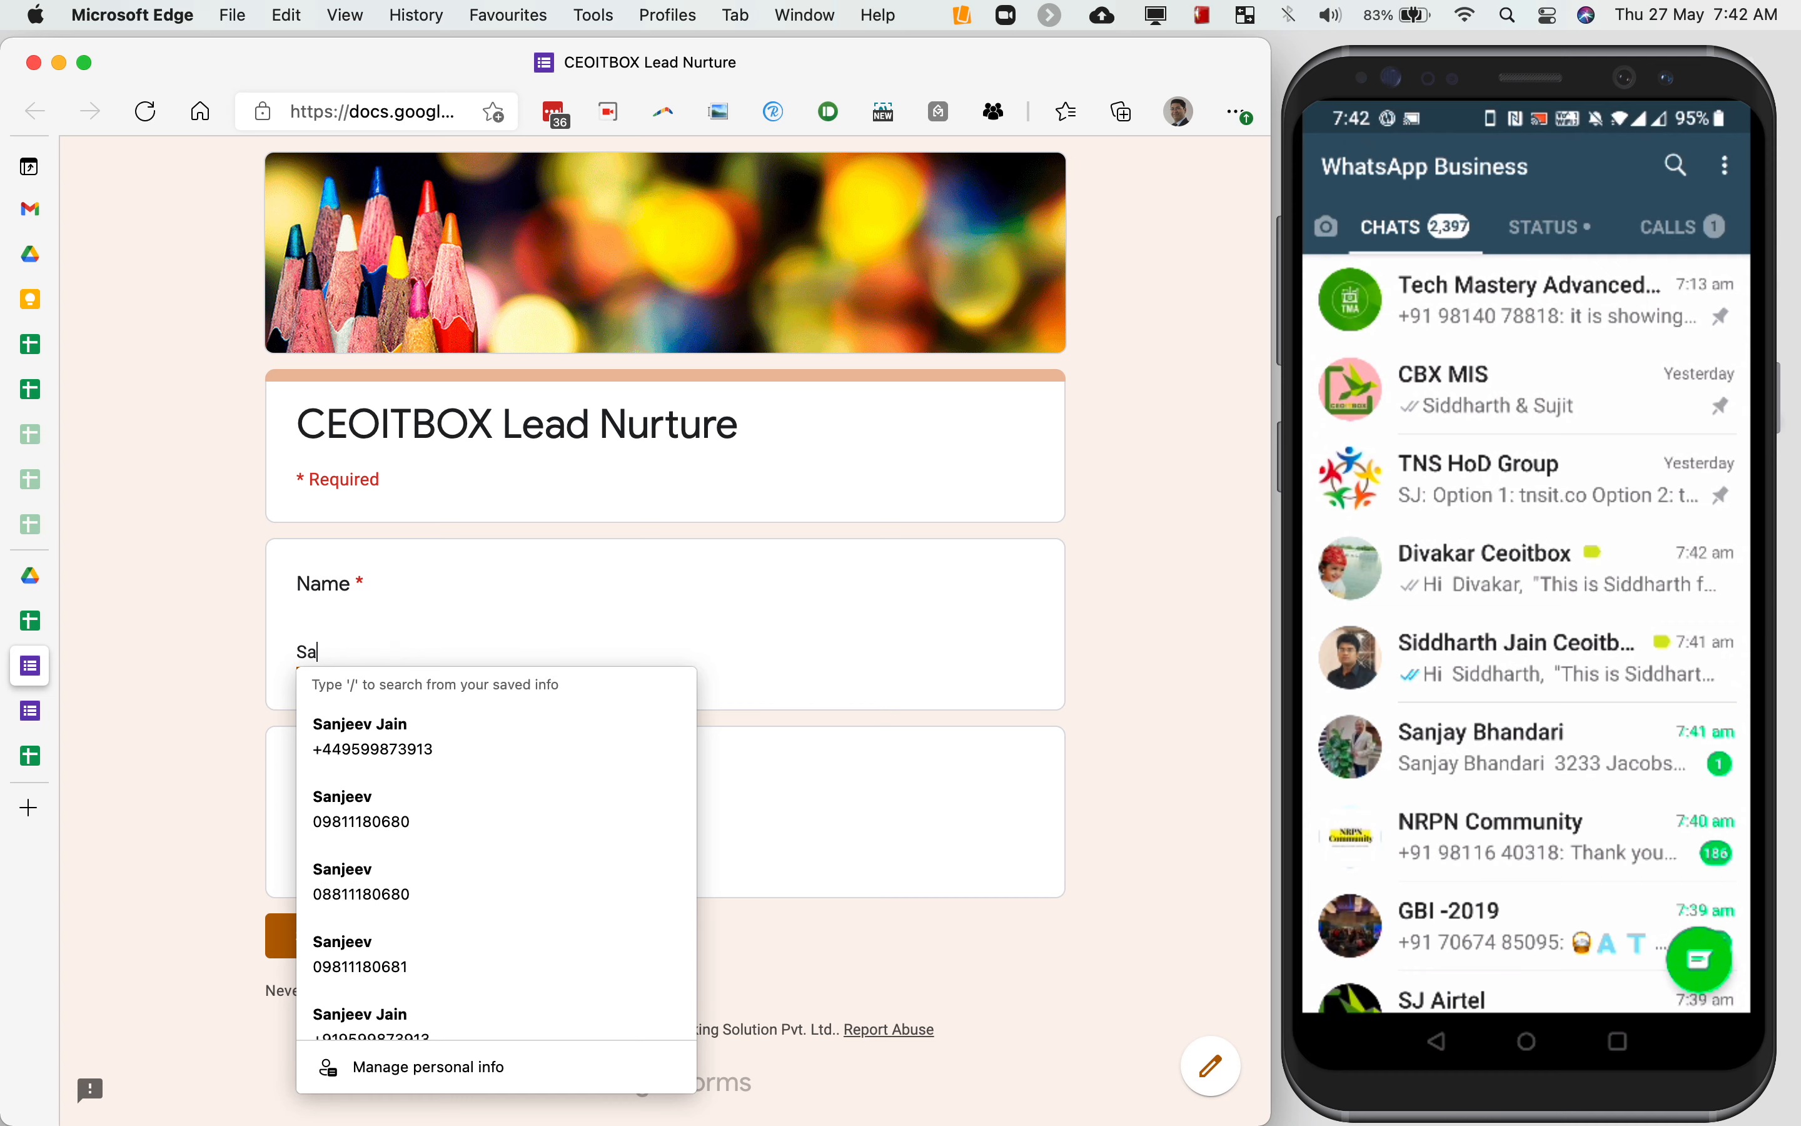
pyautogui.write('njeev')
pyautogui.press('Tab')
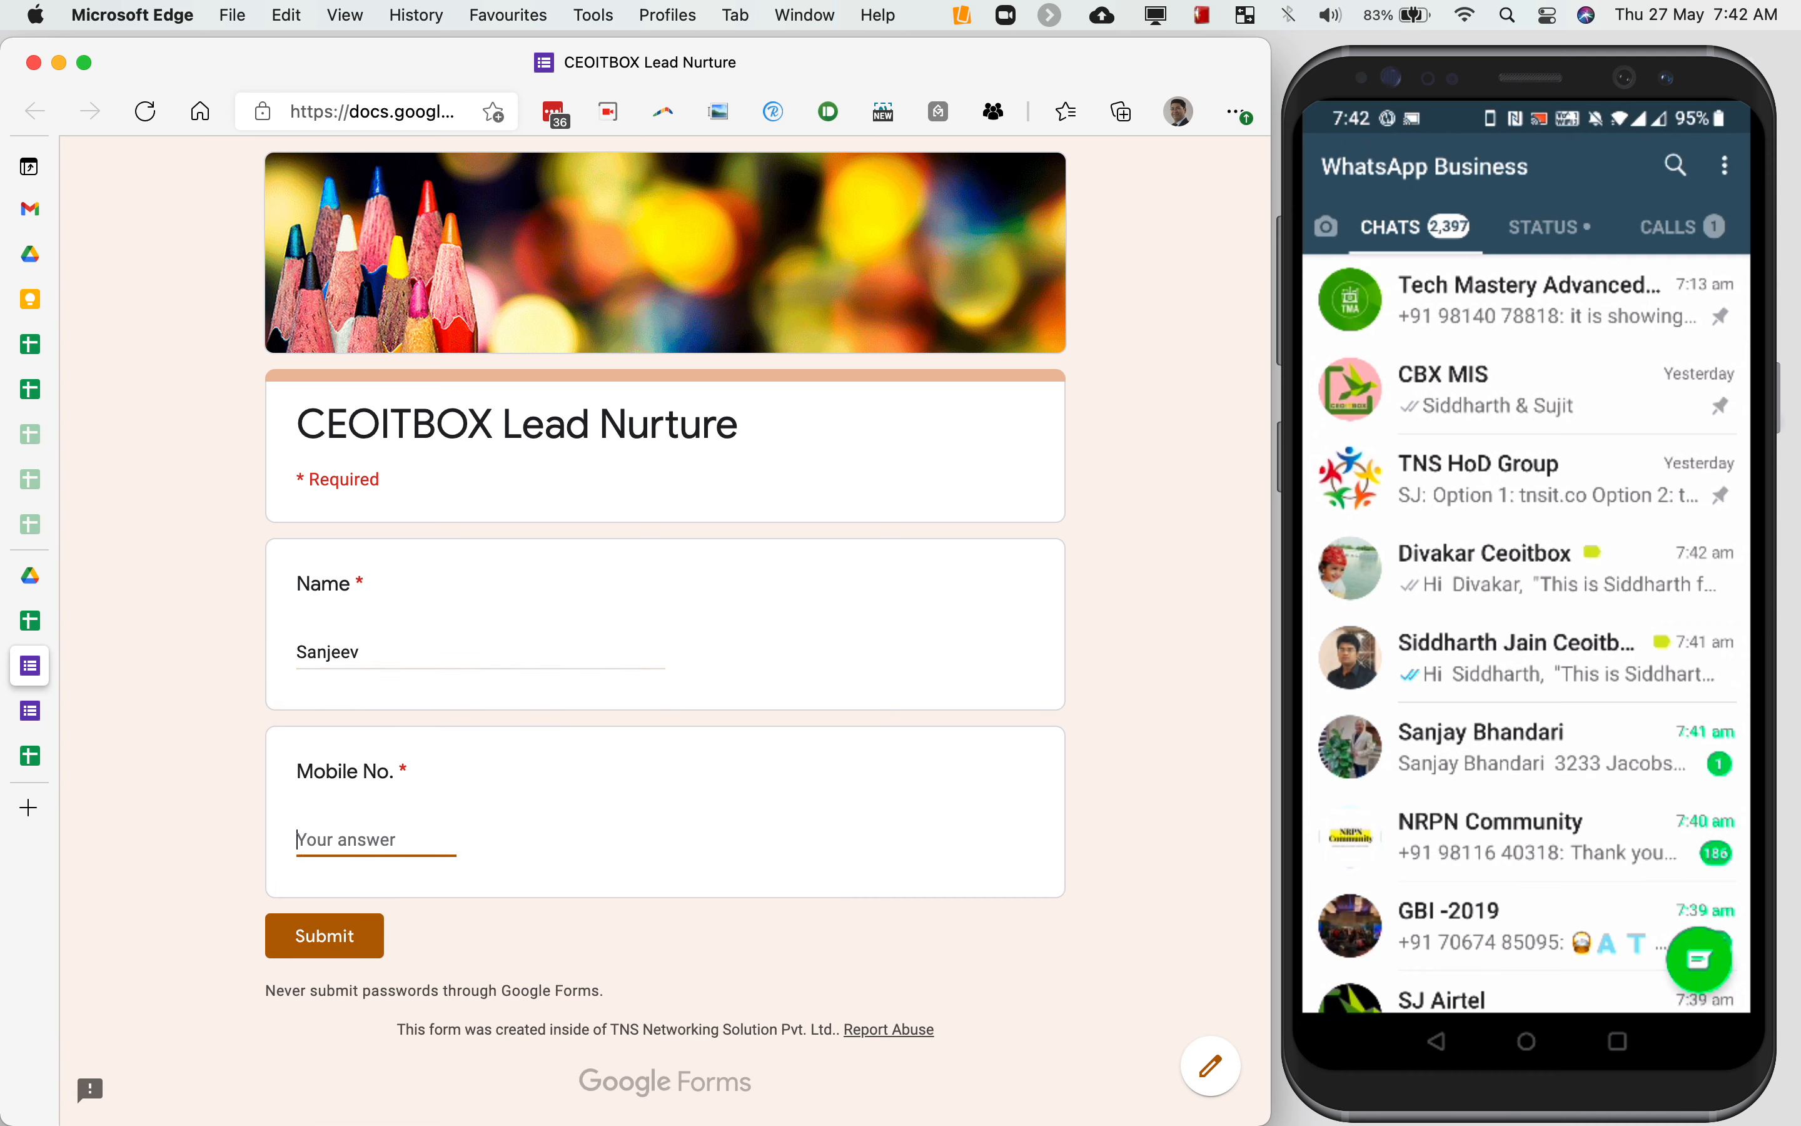
pyautogui.write('air#')
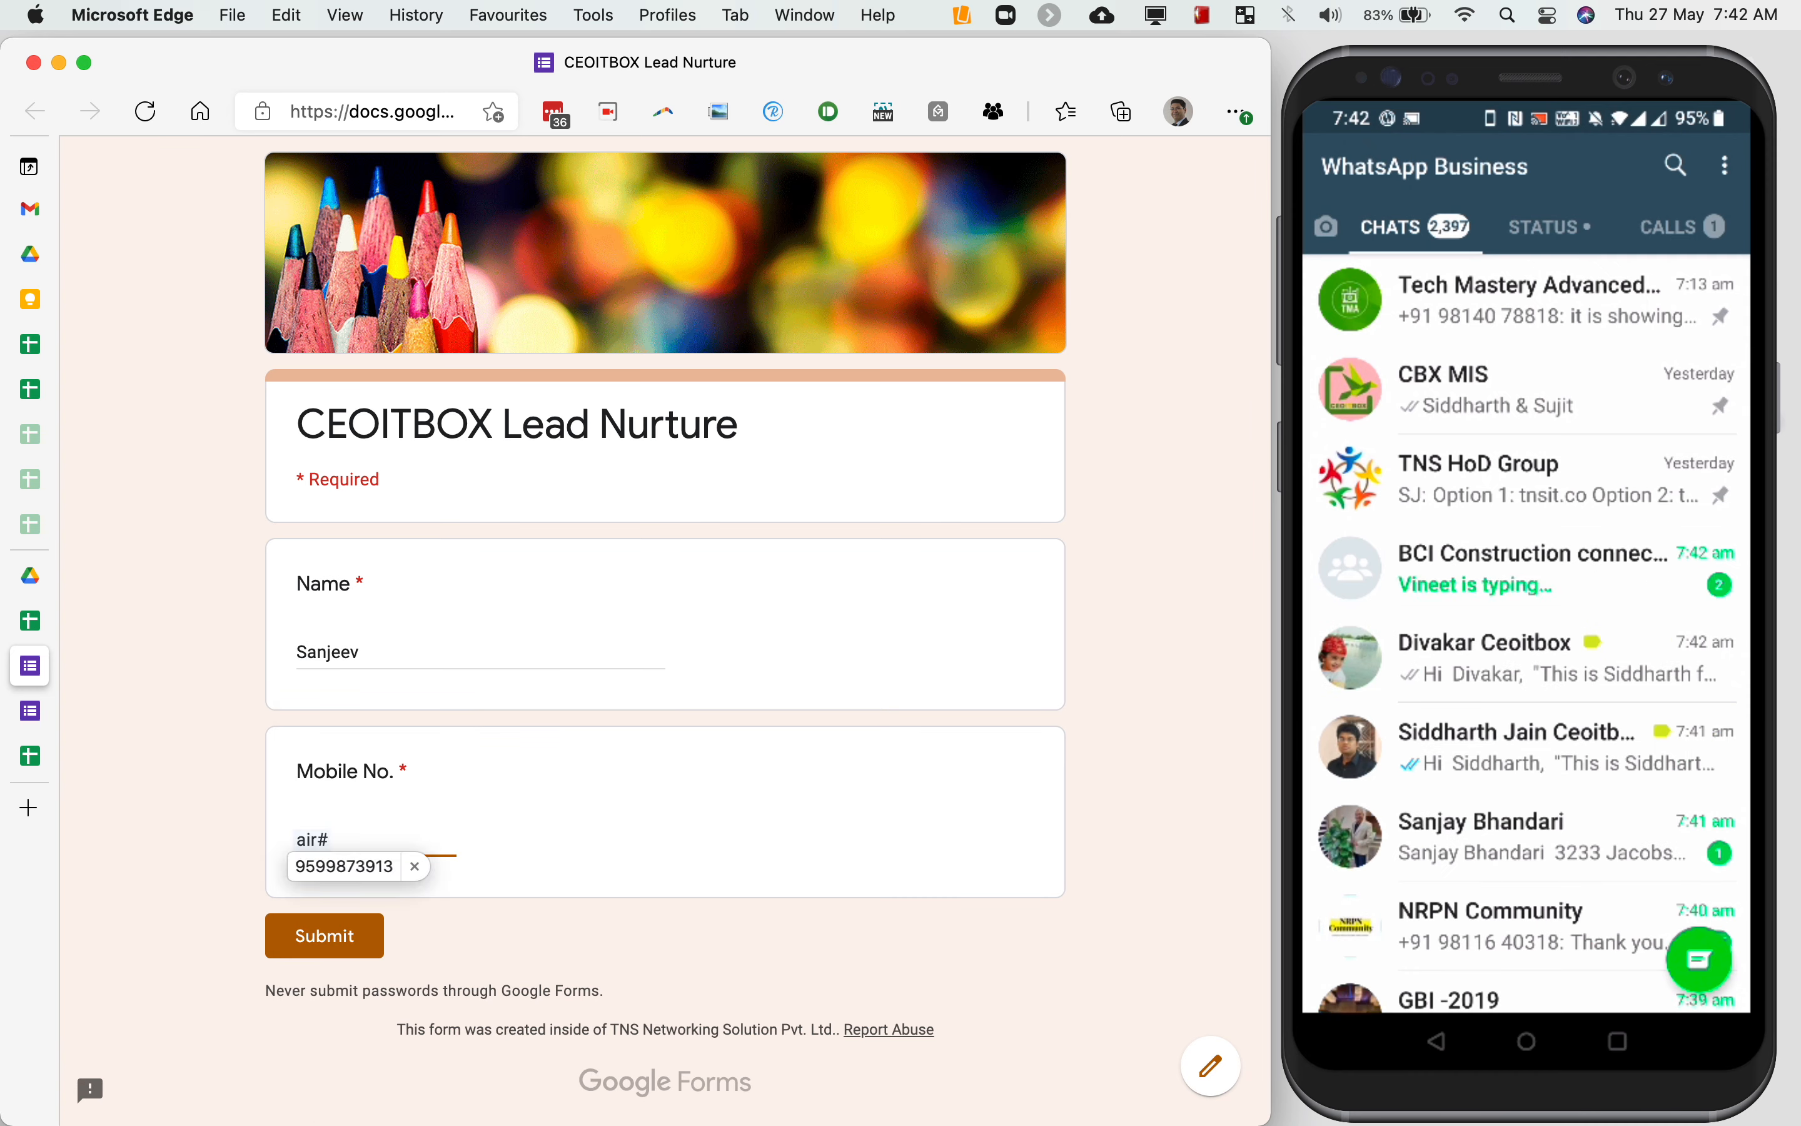
pyautogui.press('space')
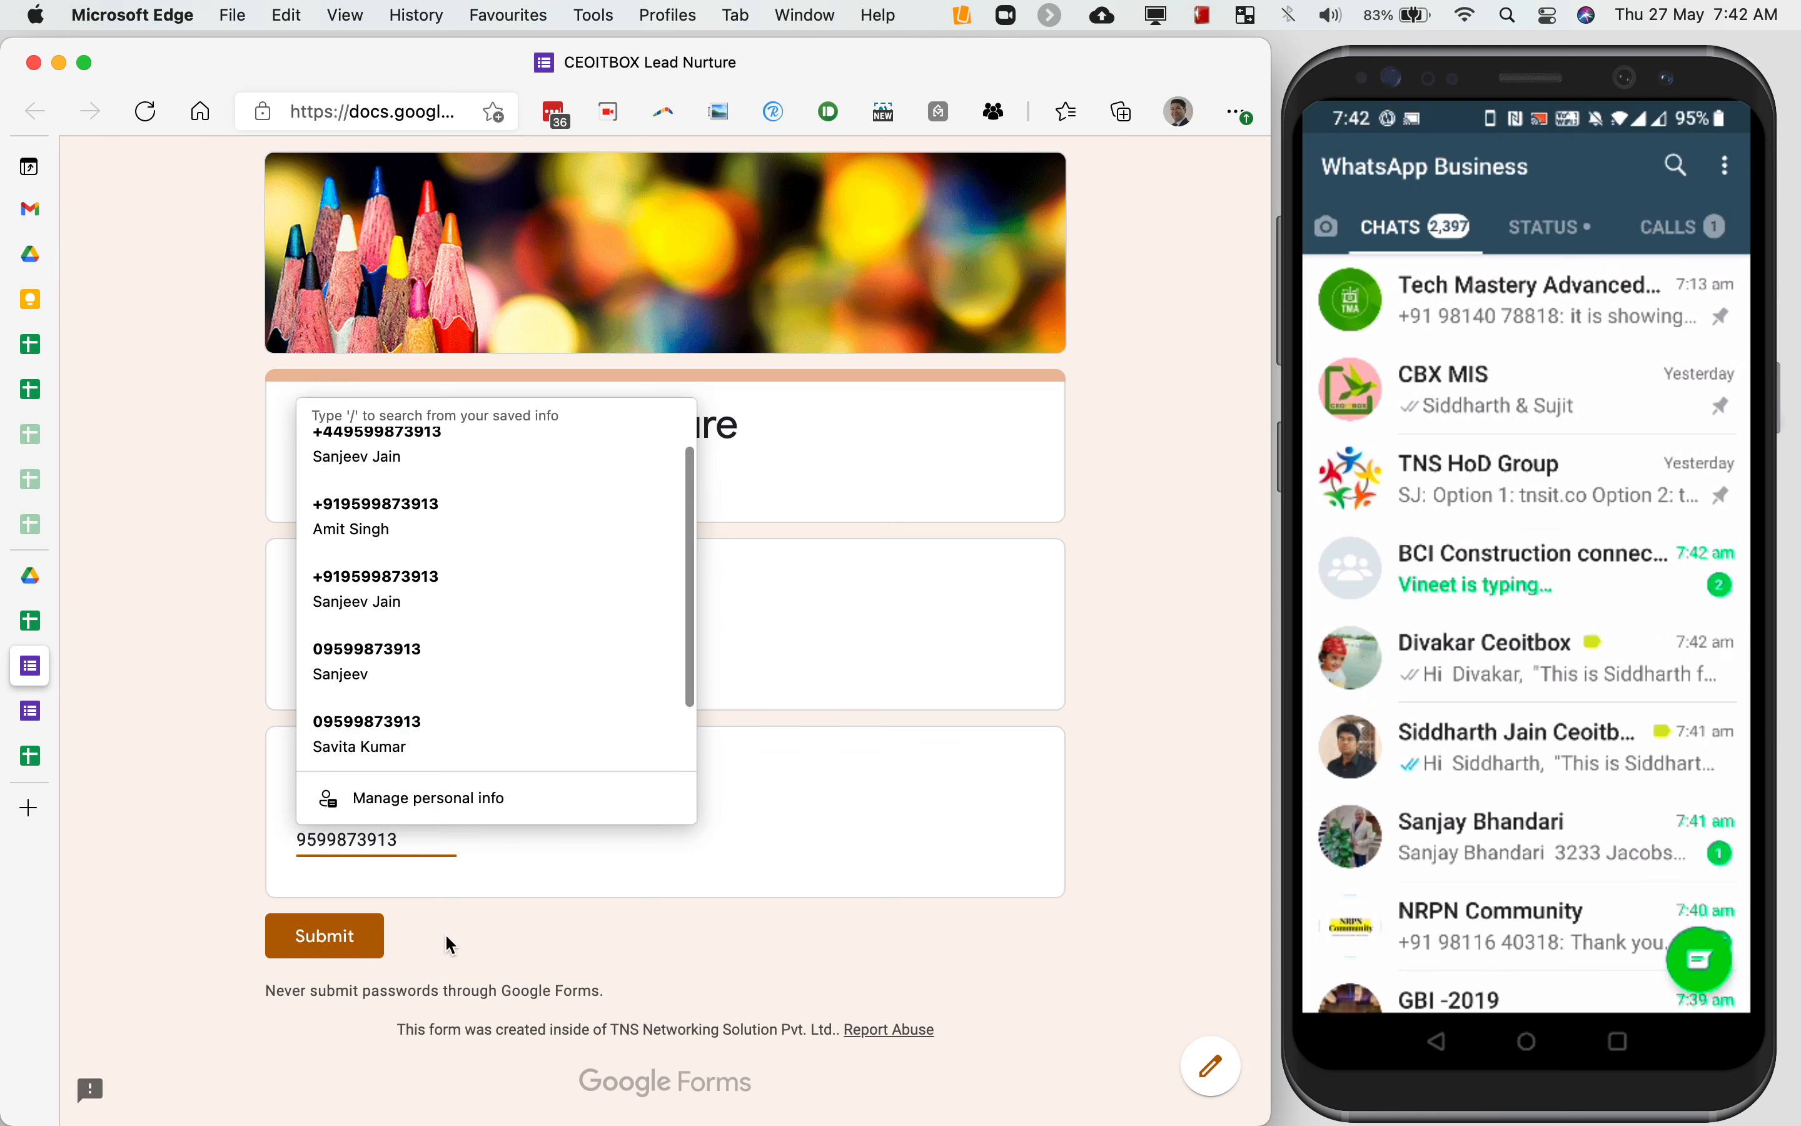
pyautogui.click(347, 945)
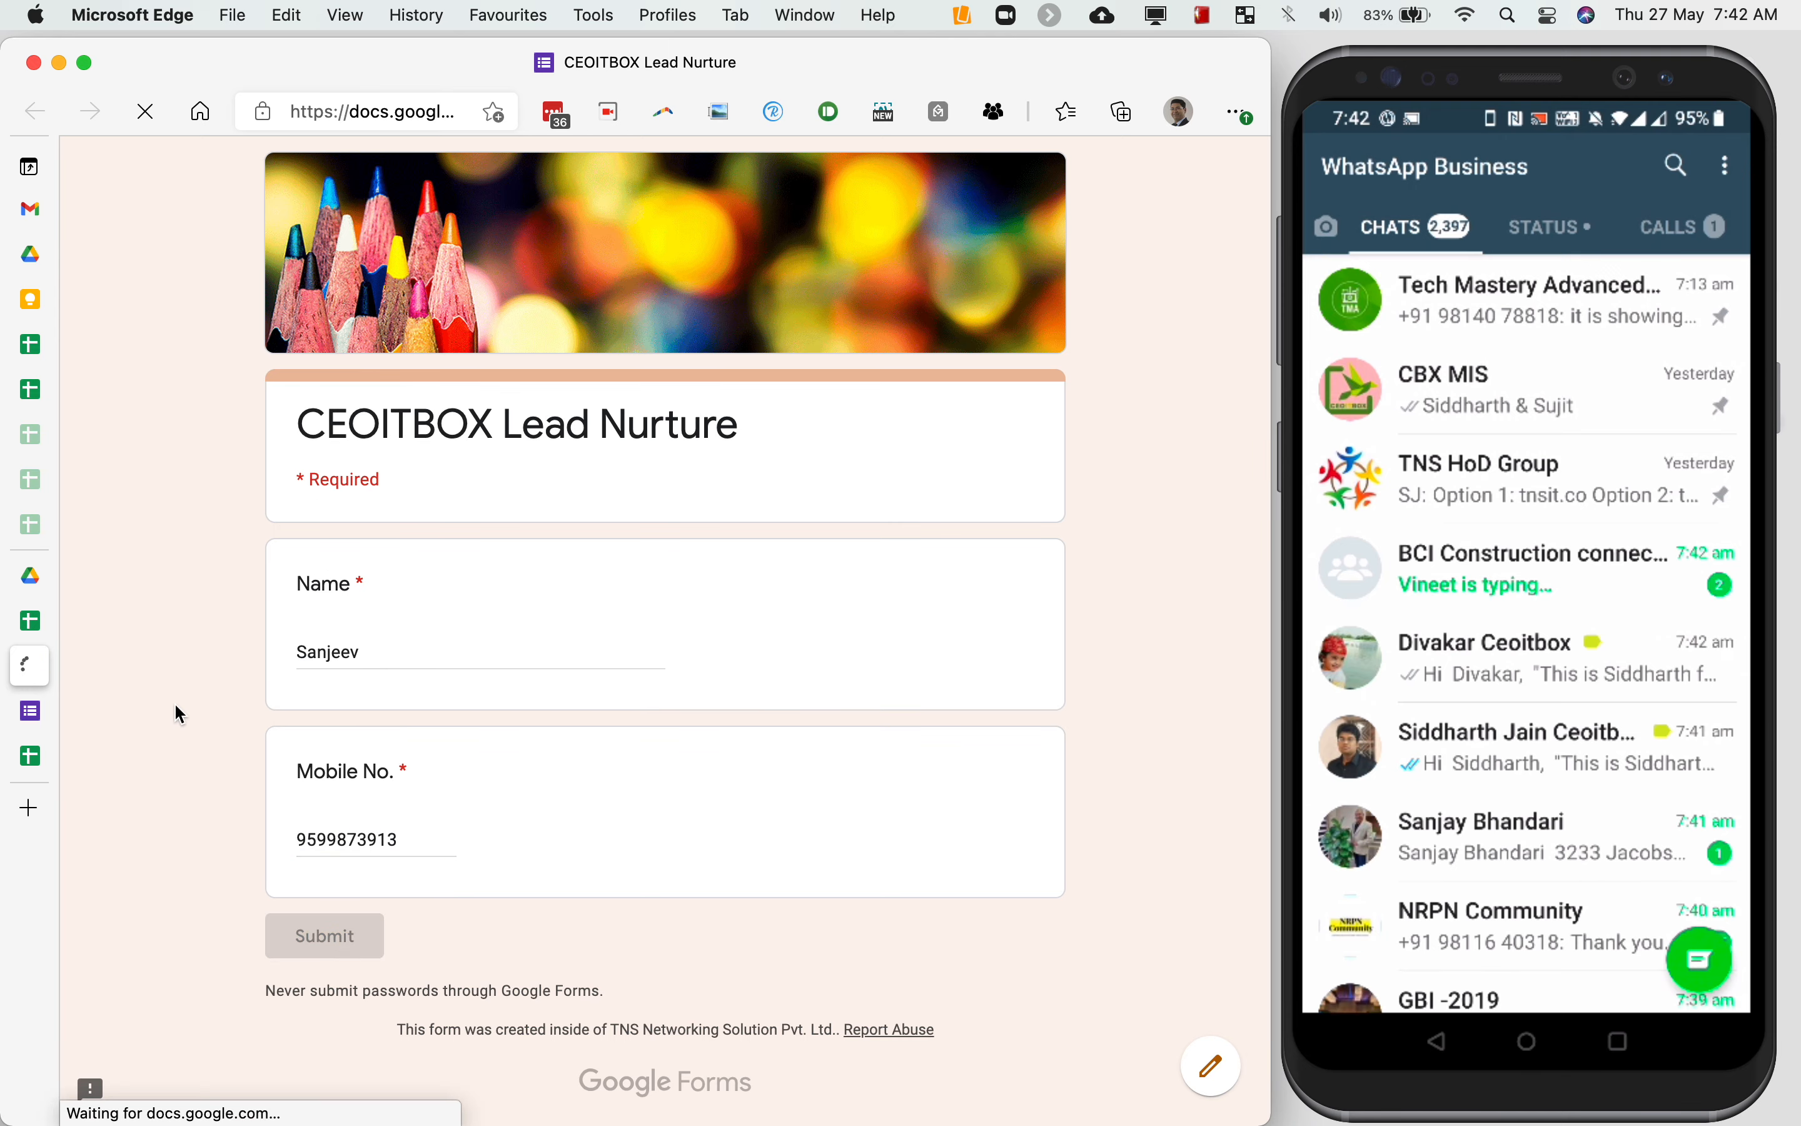
# Check the new form lead's row and its message status on the Contacts sheet
pyautogui.click(41, 620)
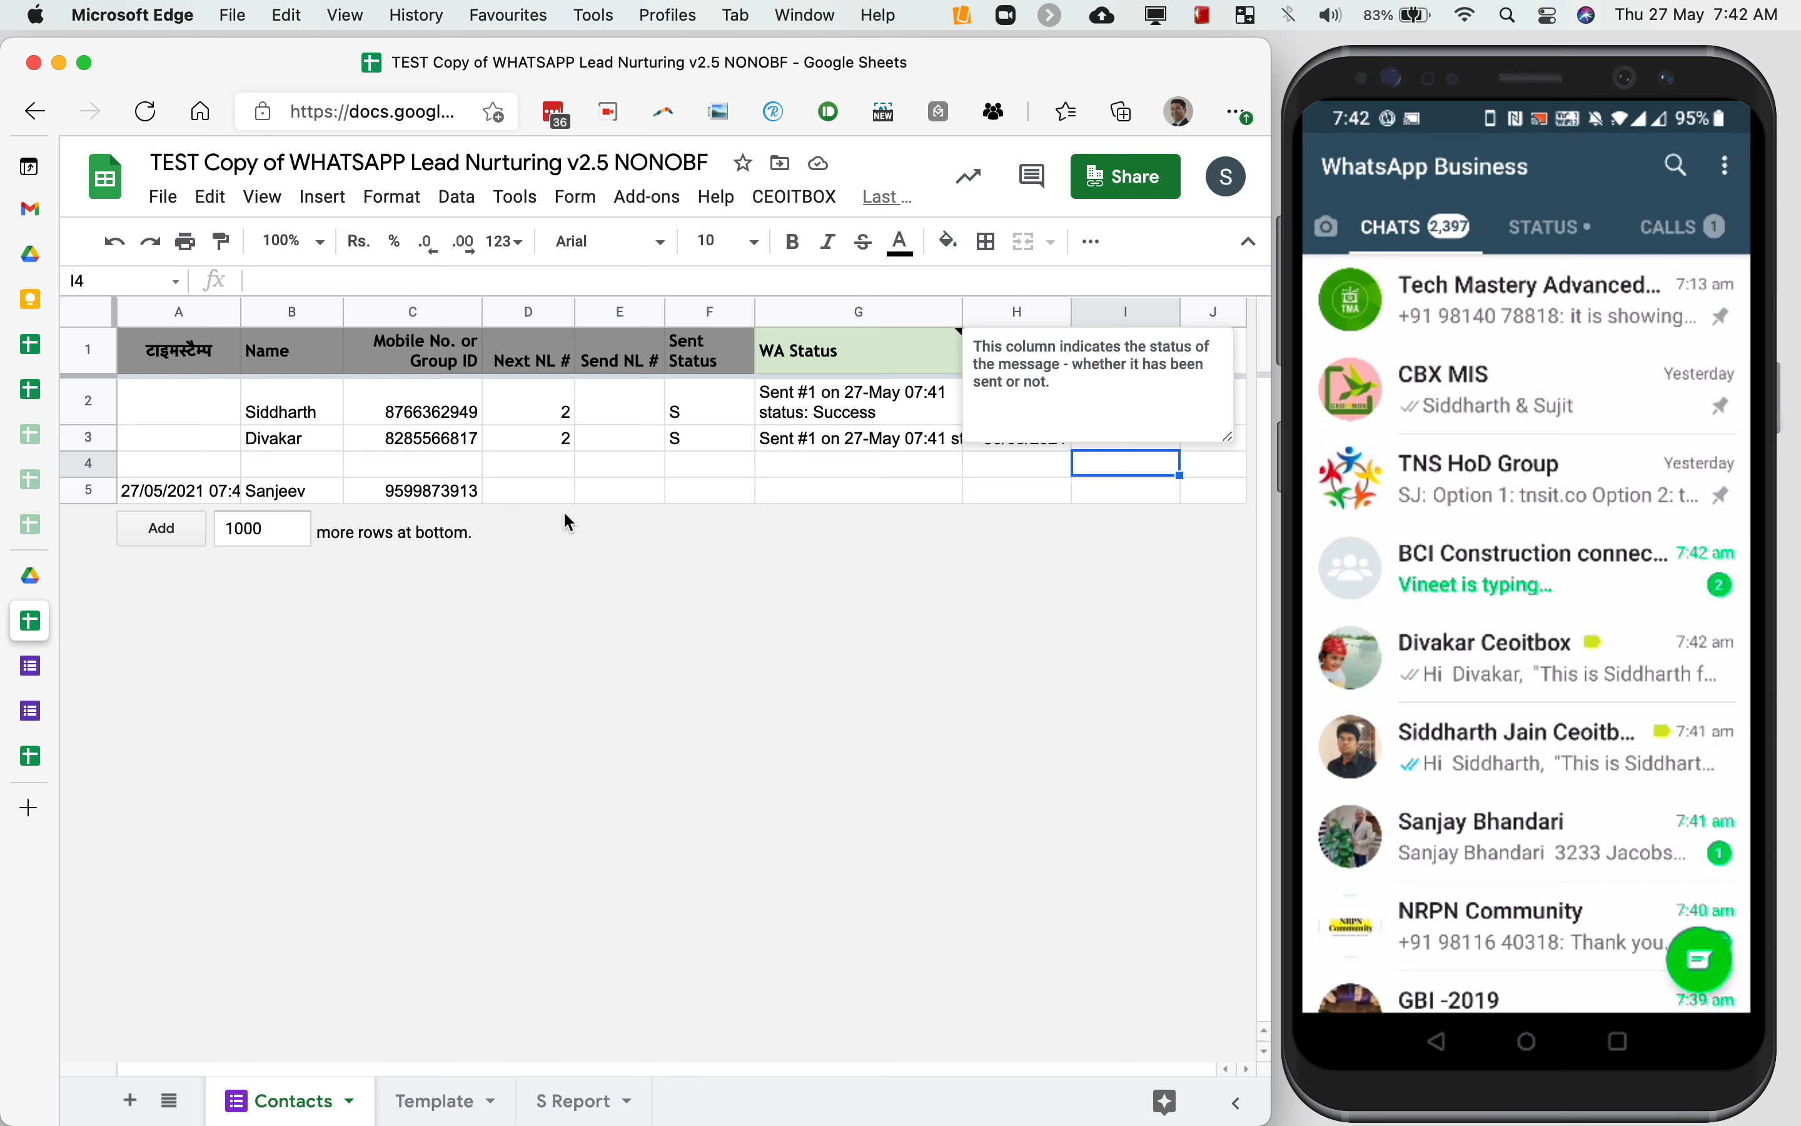
pyautogui.click(617, 488)
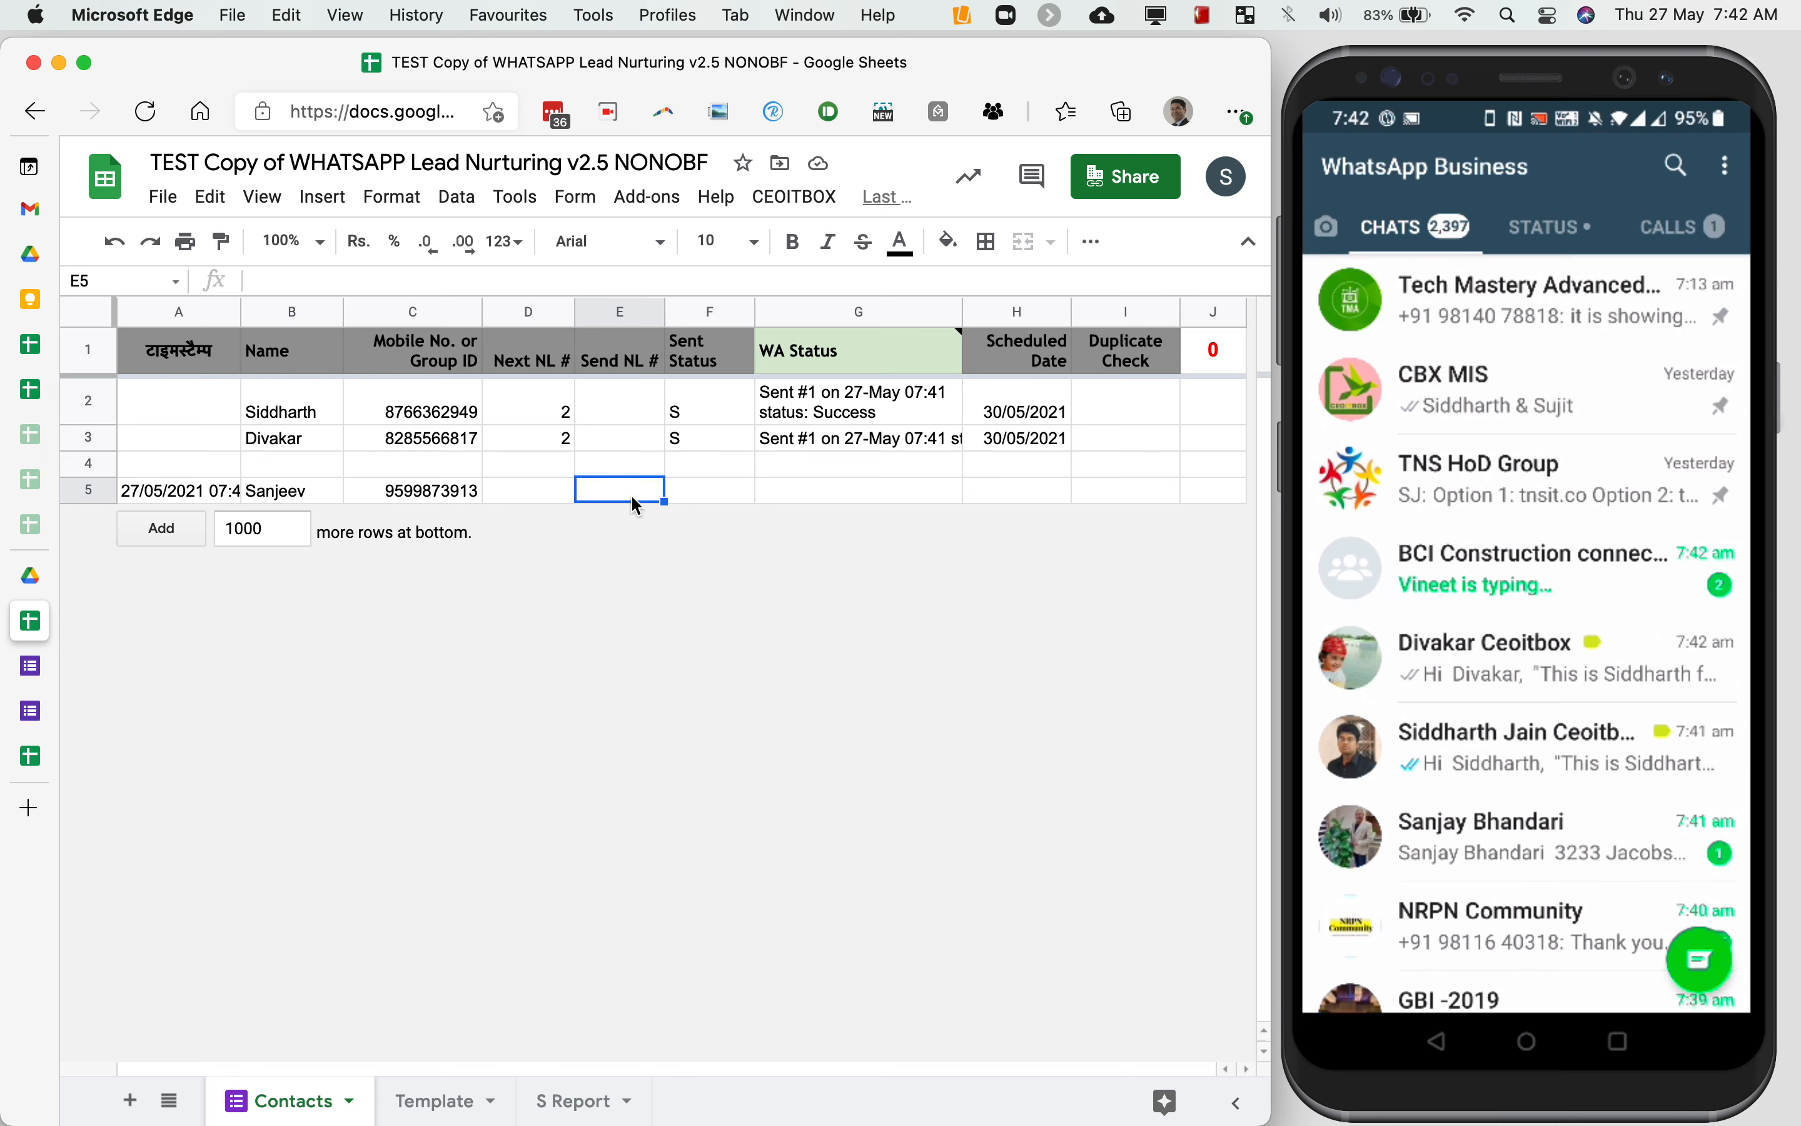
pyautogui.click(1164, 445)
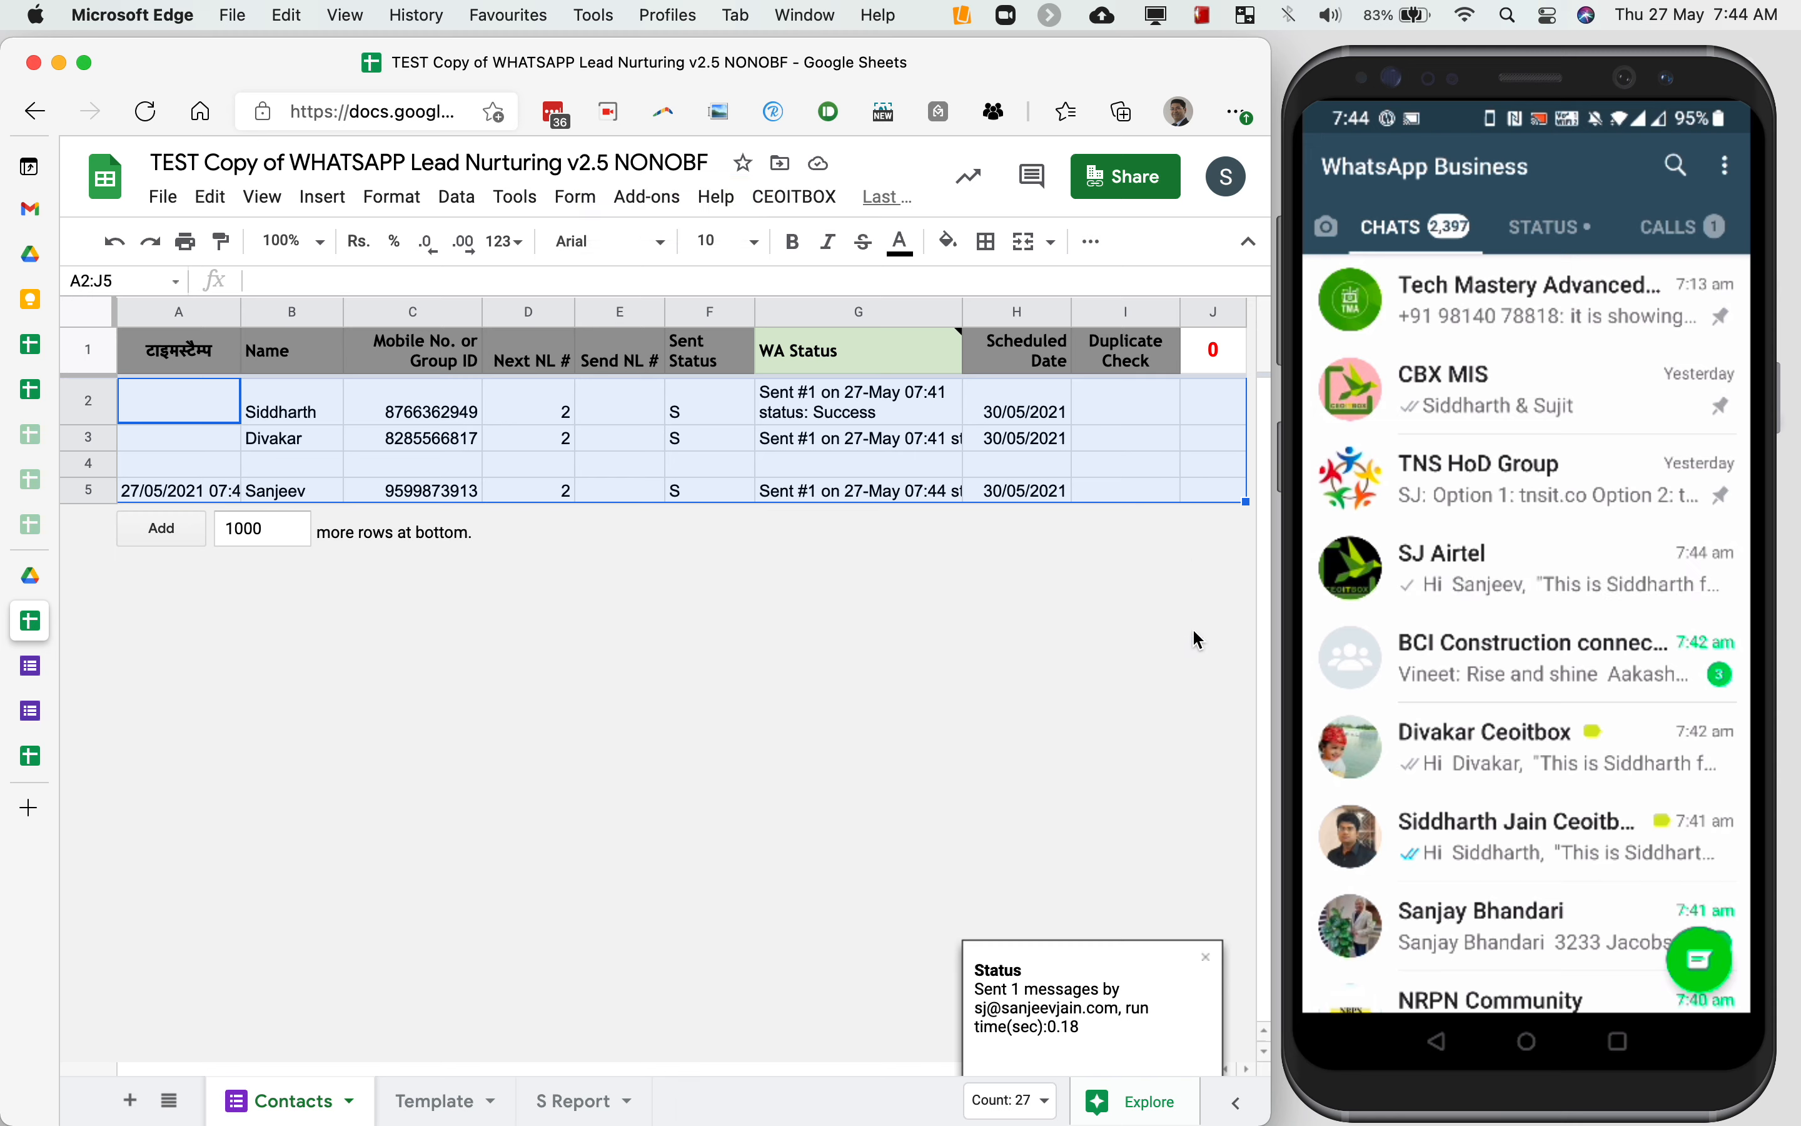
pyautogui.click(1178, 465)
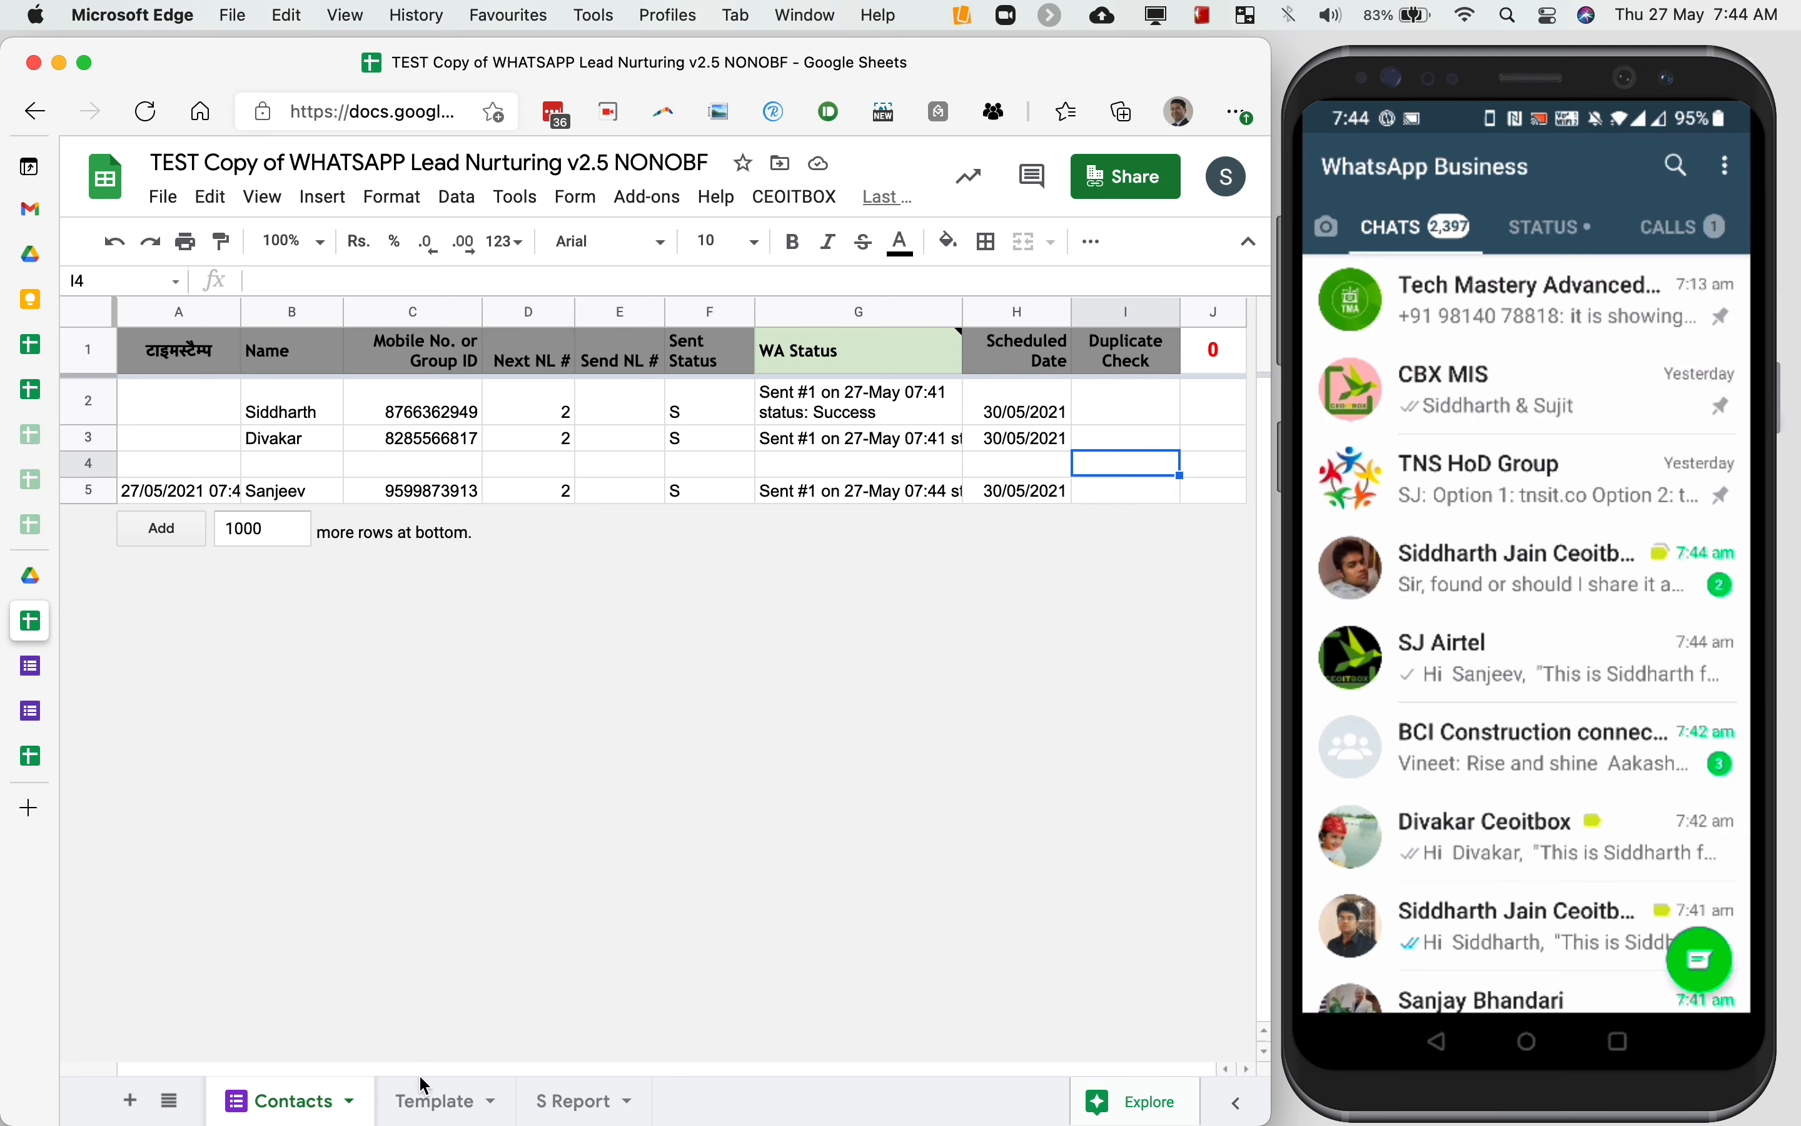
# Switch the Duplicate Check setting on the Template sheet off and on again
pyautogui.click(415, 1098)
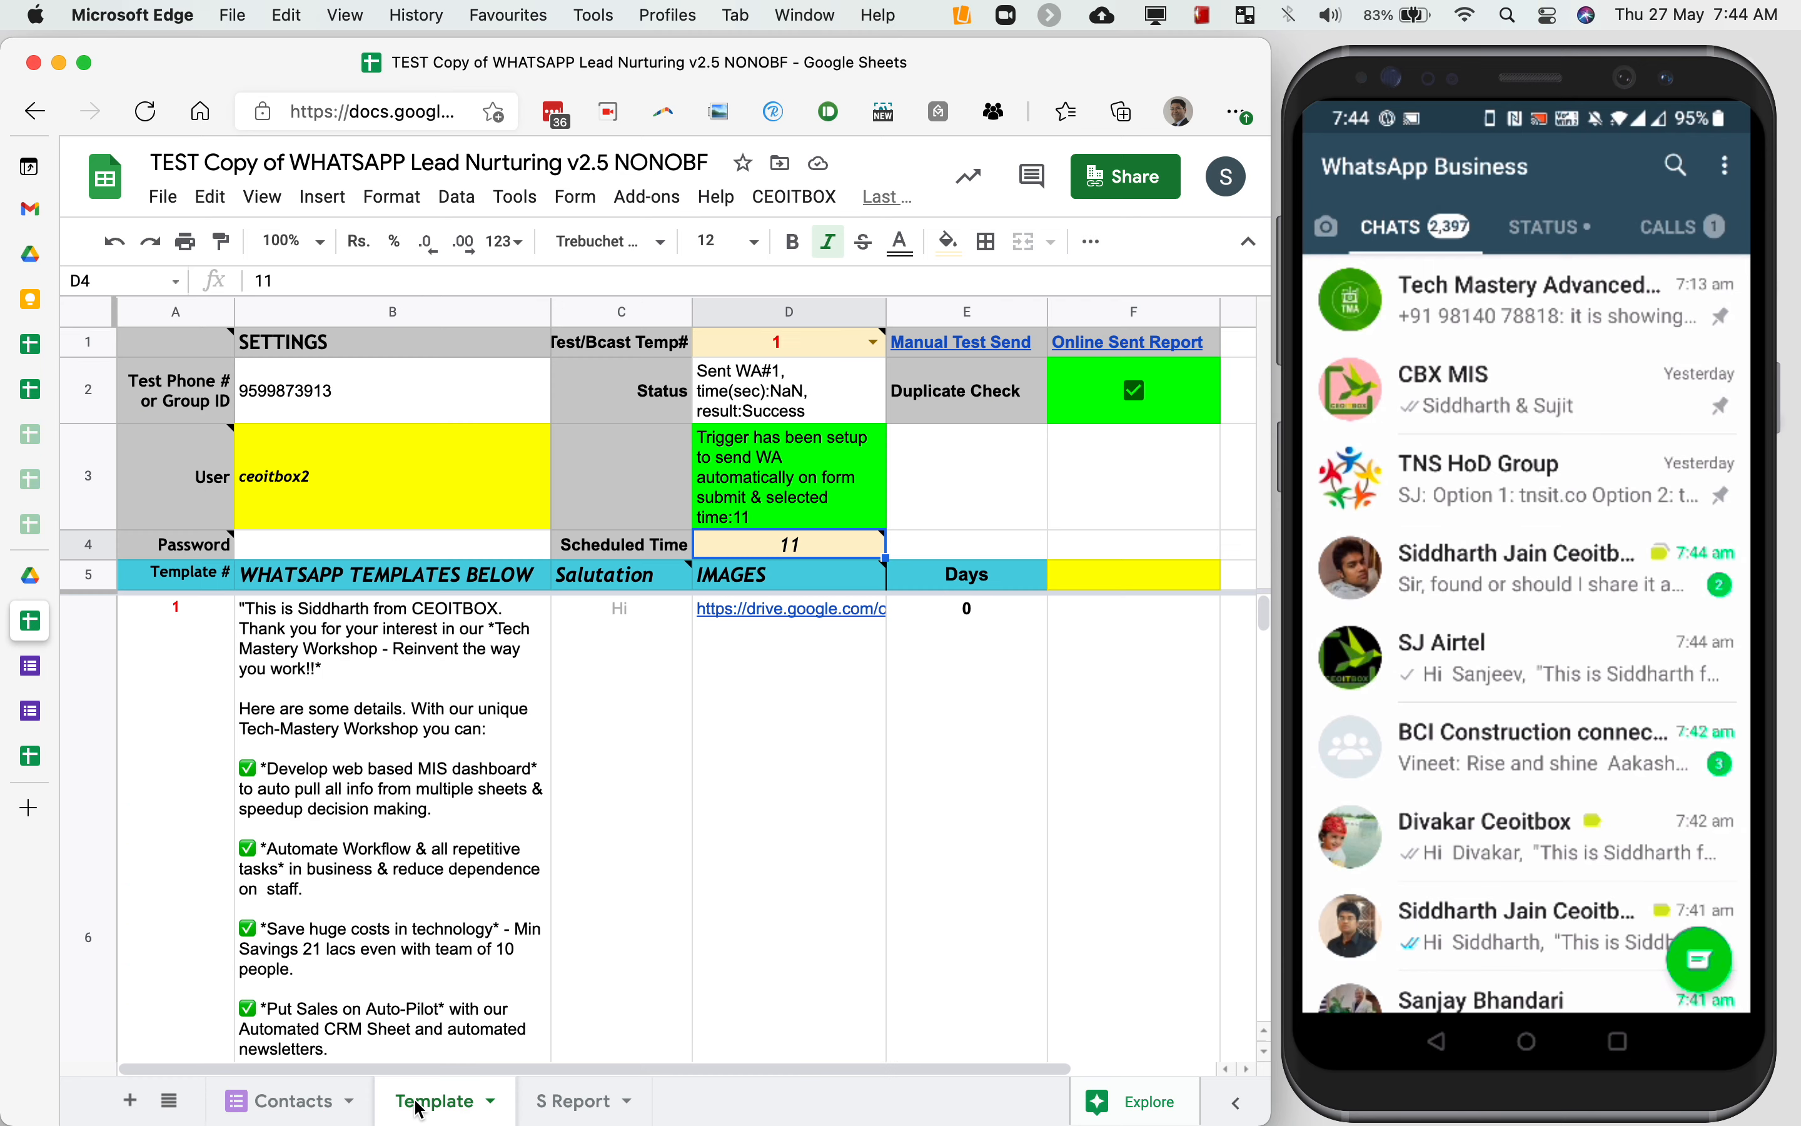
pyautogui.click(1151, 396)
pyautogui.click(1151, 395)
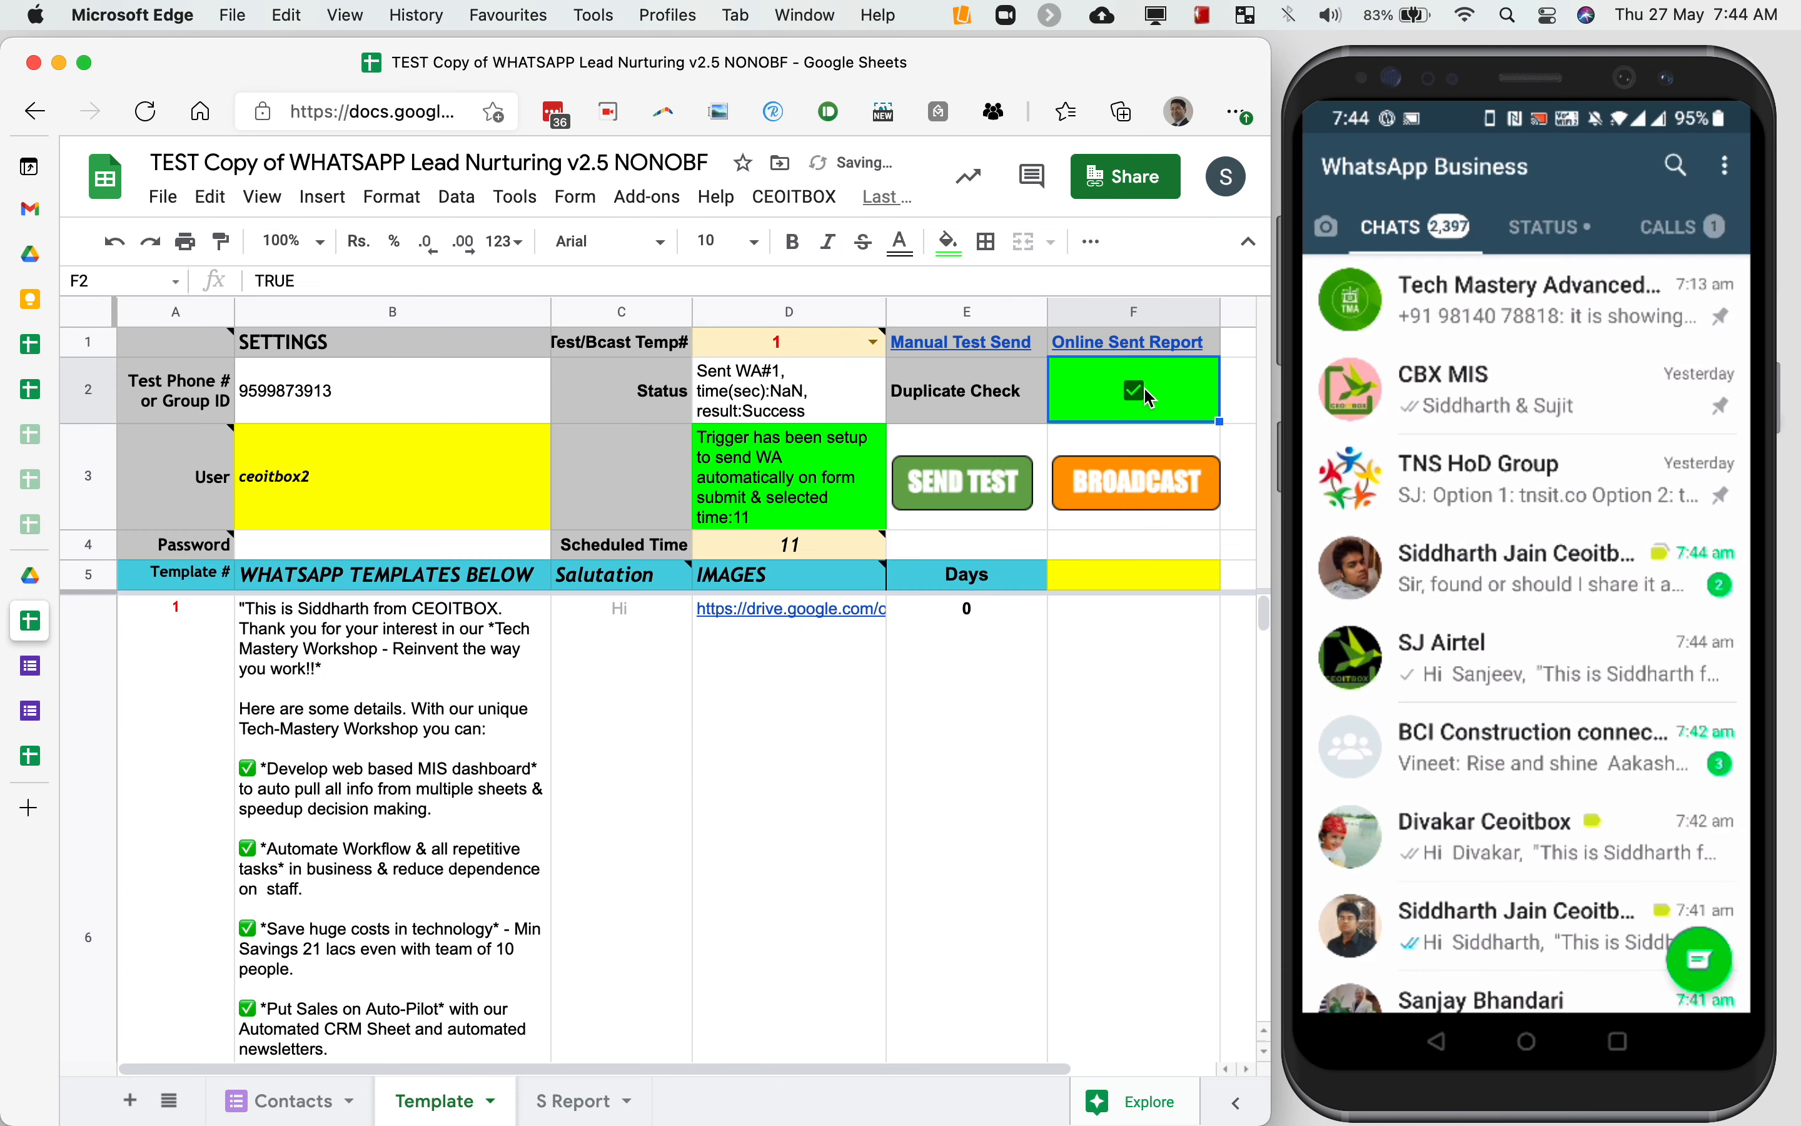
pyautogui.click(1151, 395)
pyautogui.click(1151, 396)
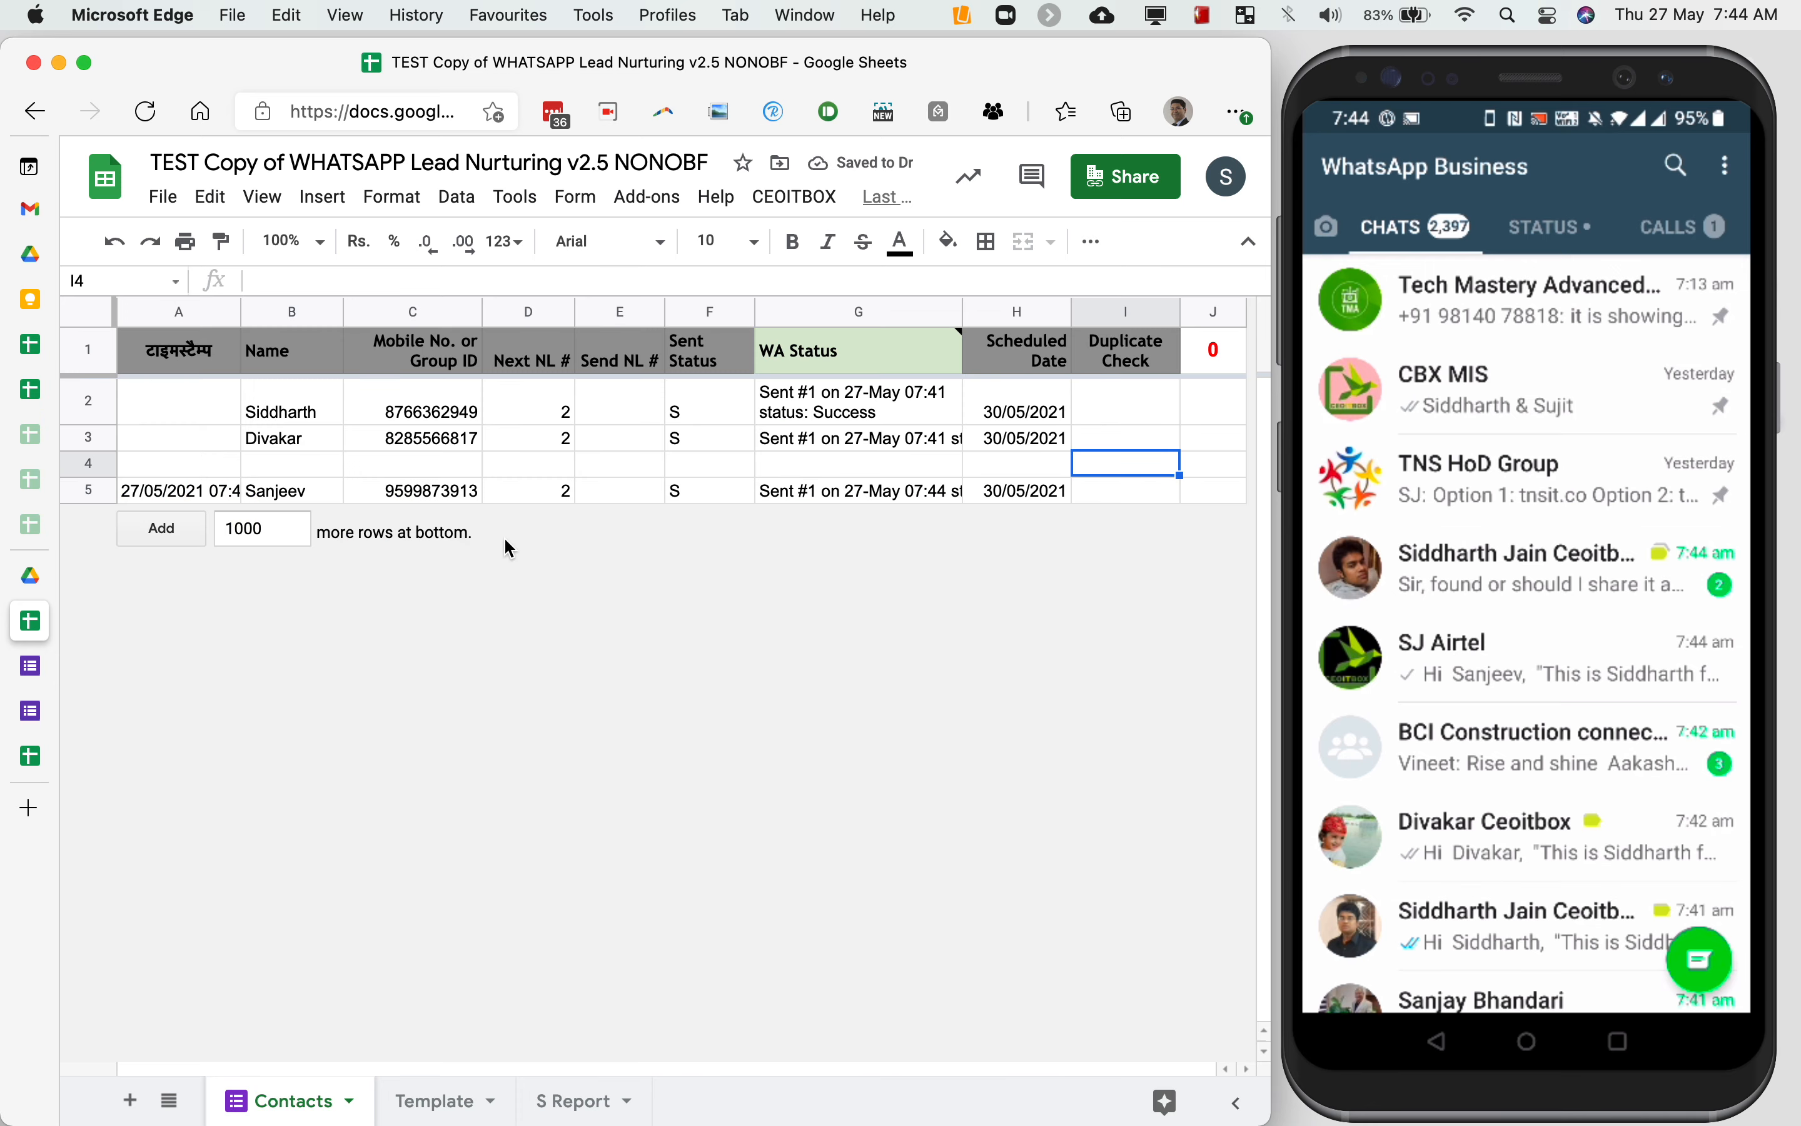
# Copy the name and mobile number of the lead in row 3 into row 4 of the Contacts sheet
pyautogui.click(301, 438)
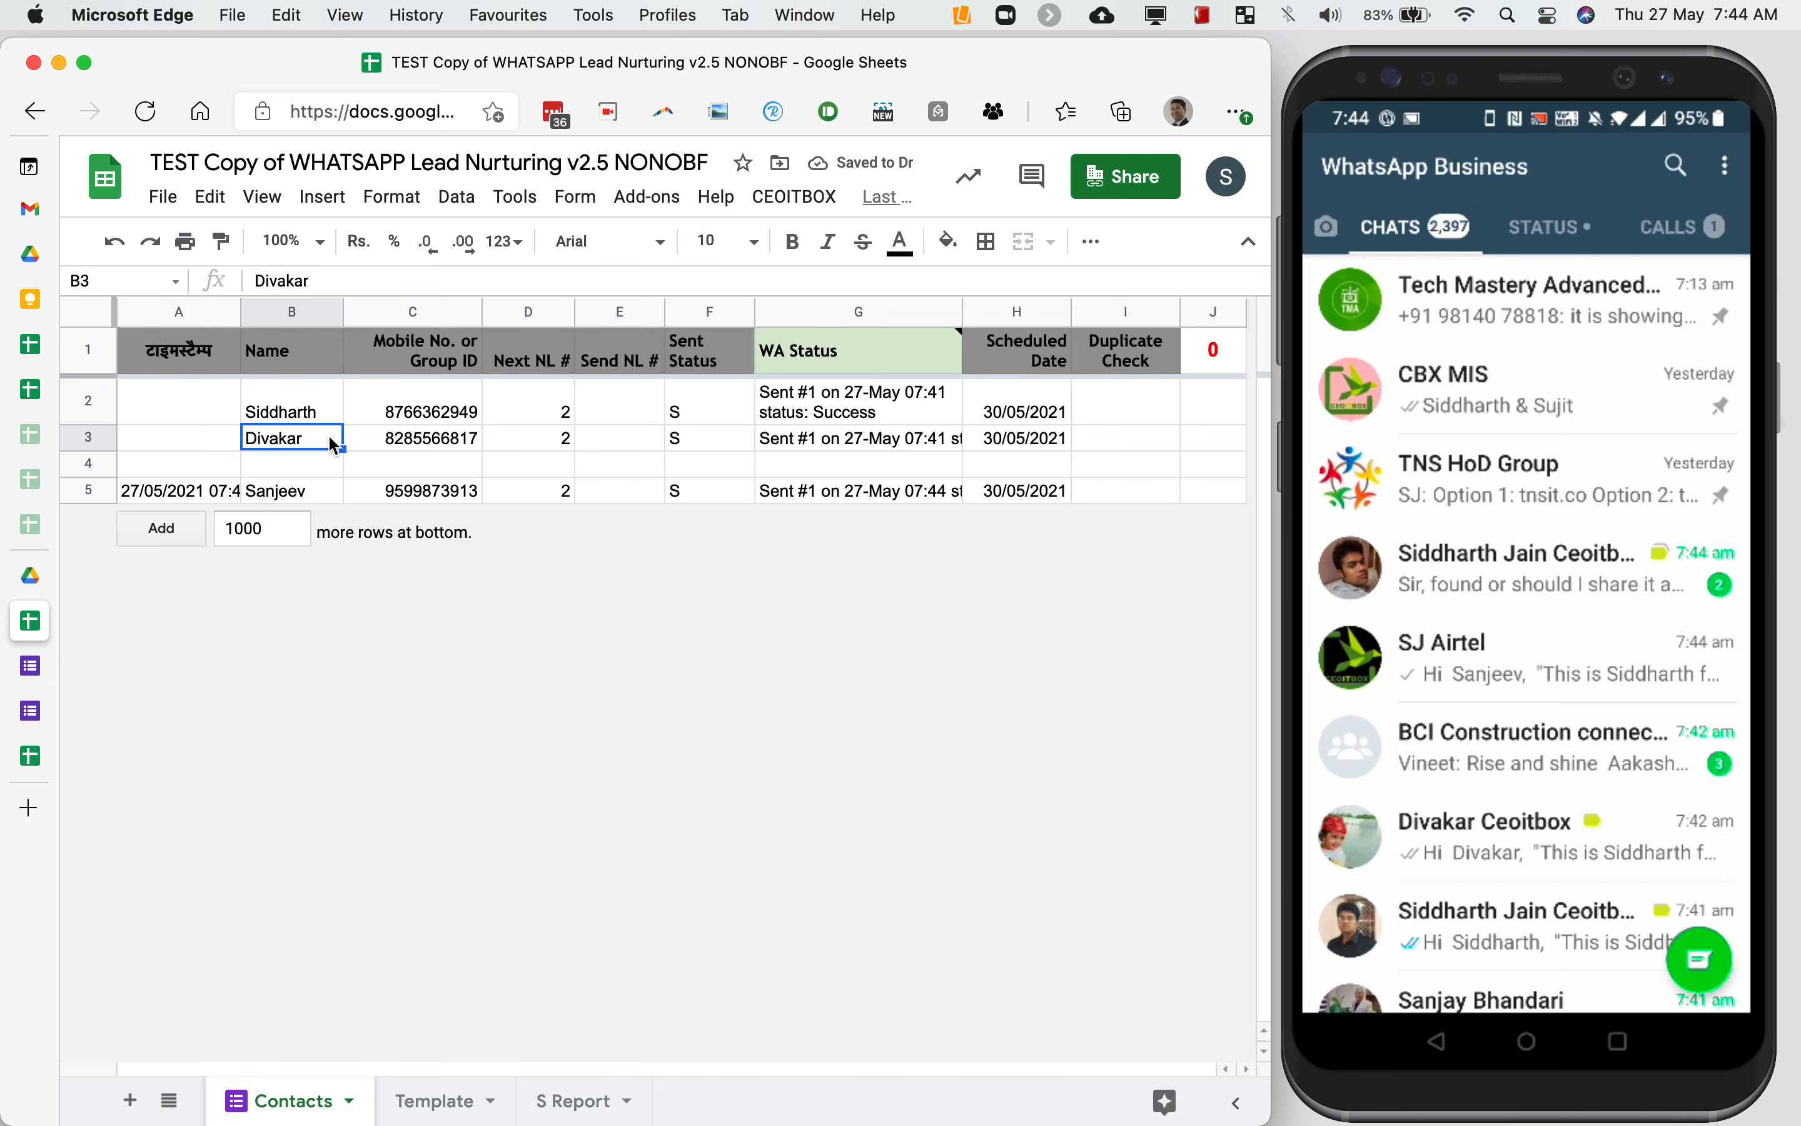
pyautogui.keyDown('shift'); pyautogui.click(395, 447); pyautogui.keyUp('shift')
pyautogui.press('super+c')
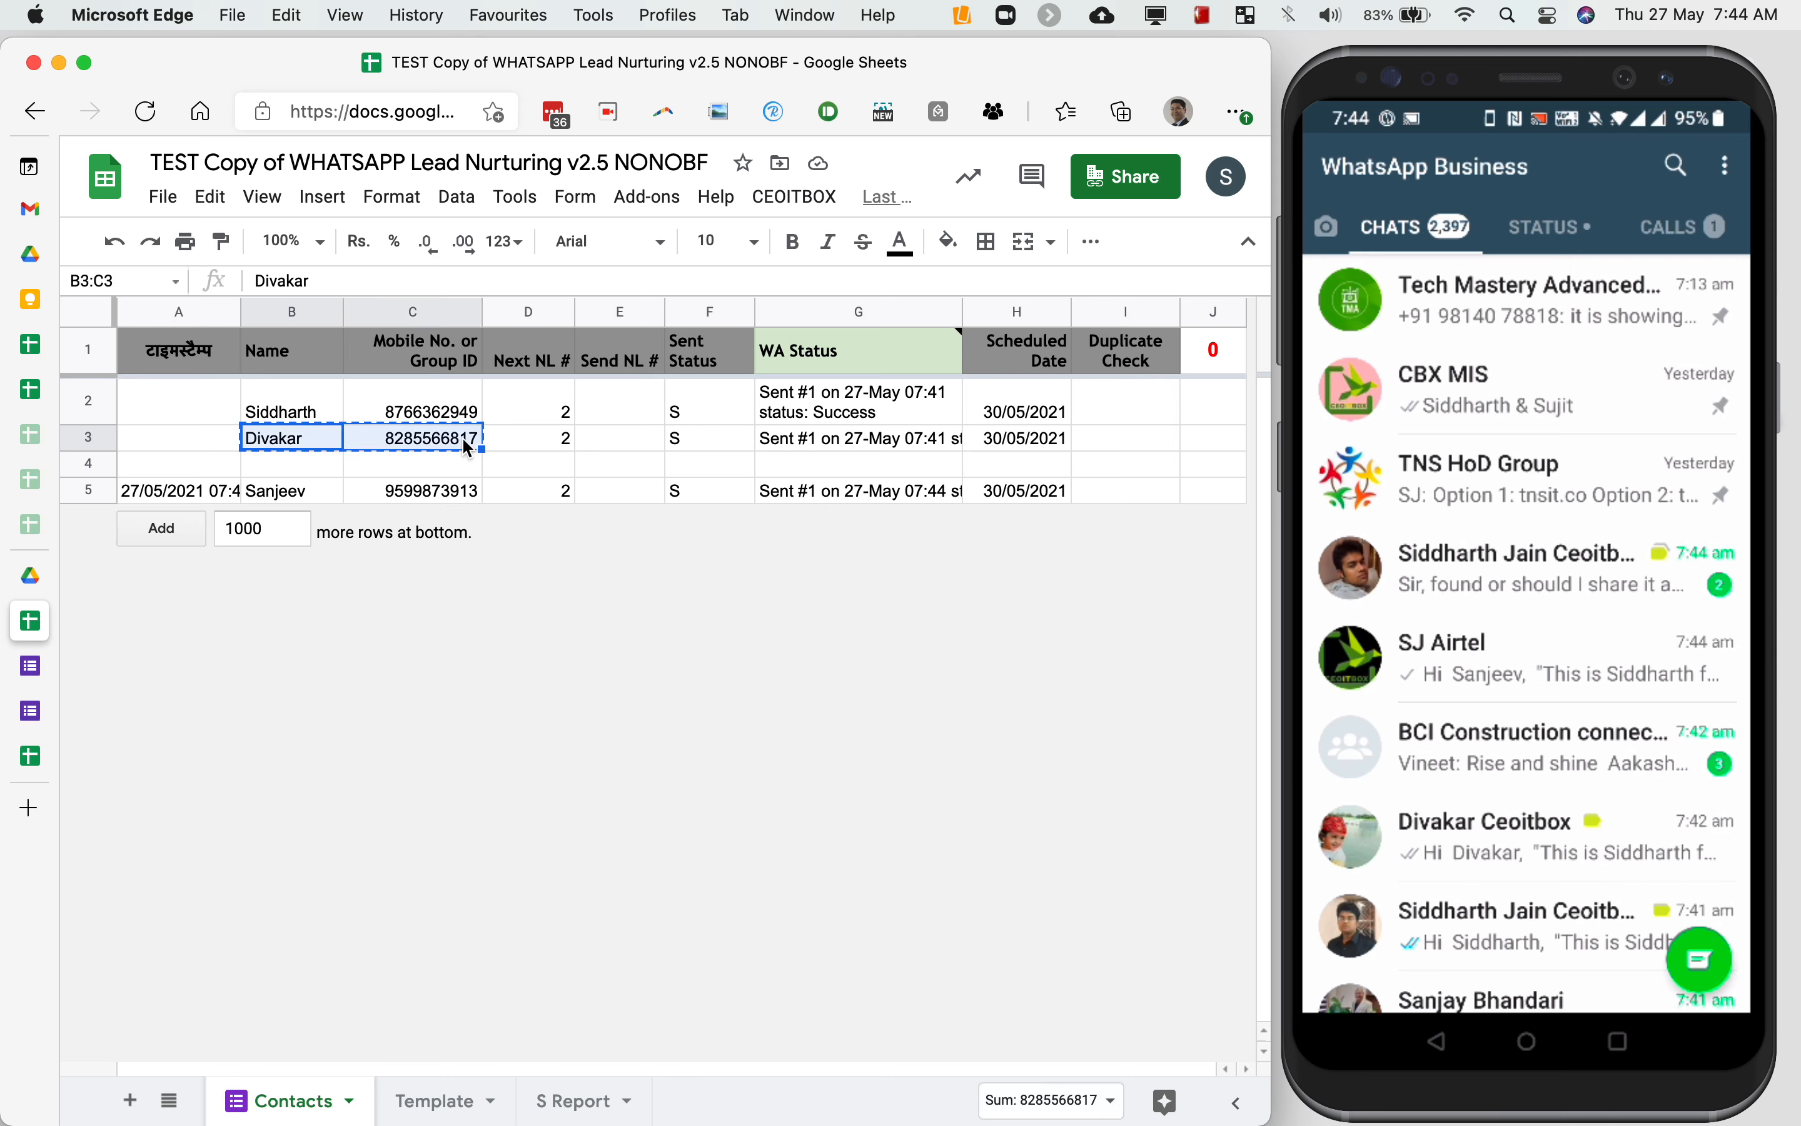
pyautogui.press('Down')
pyautogui.press('super+v')
pyautogui.press('Right')
pyautogui.press('Right')
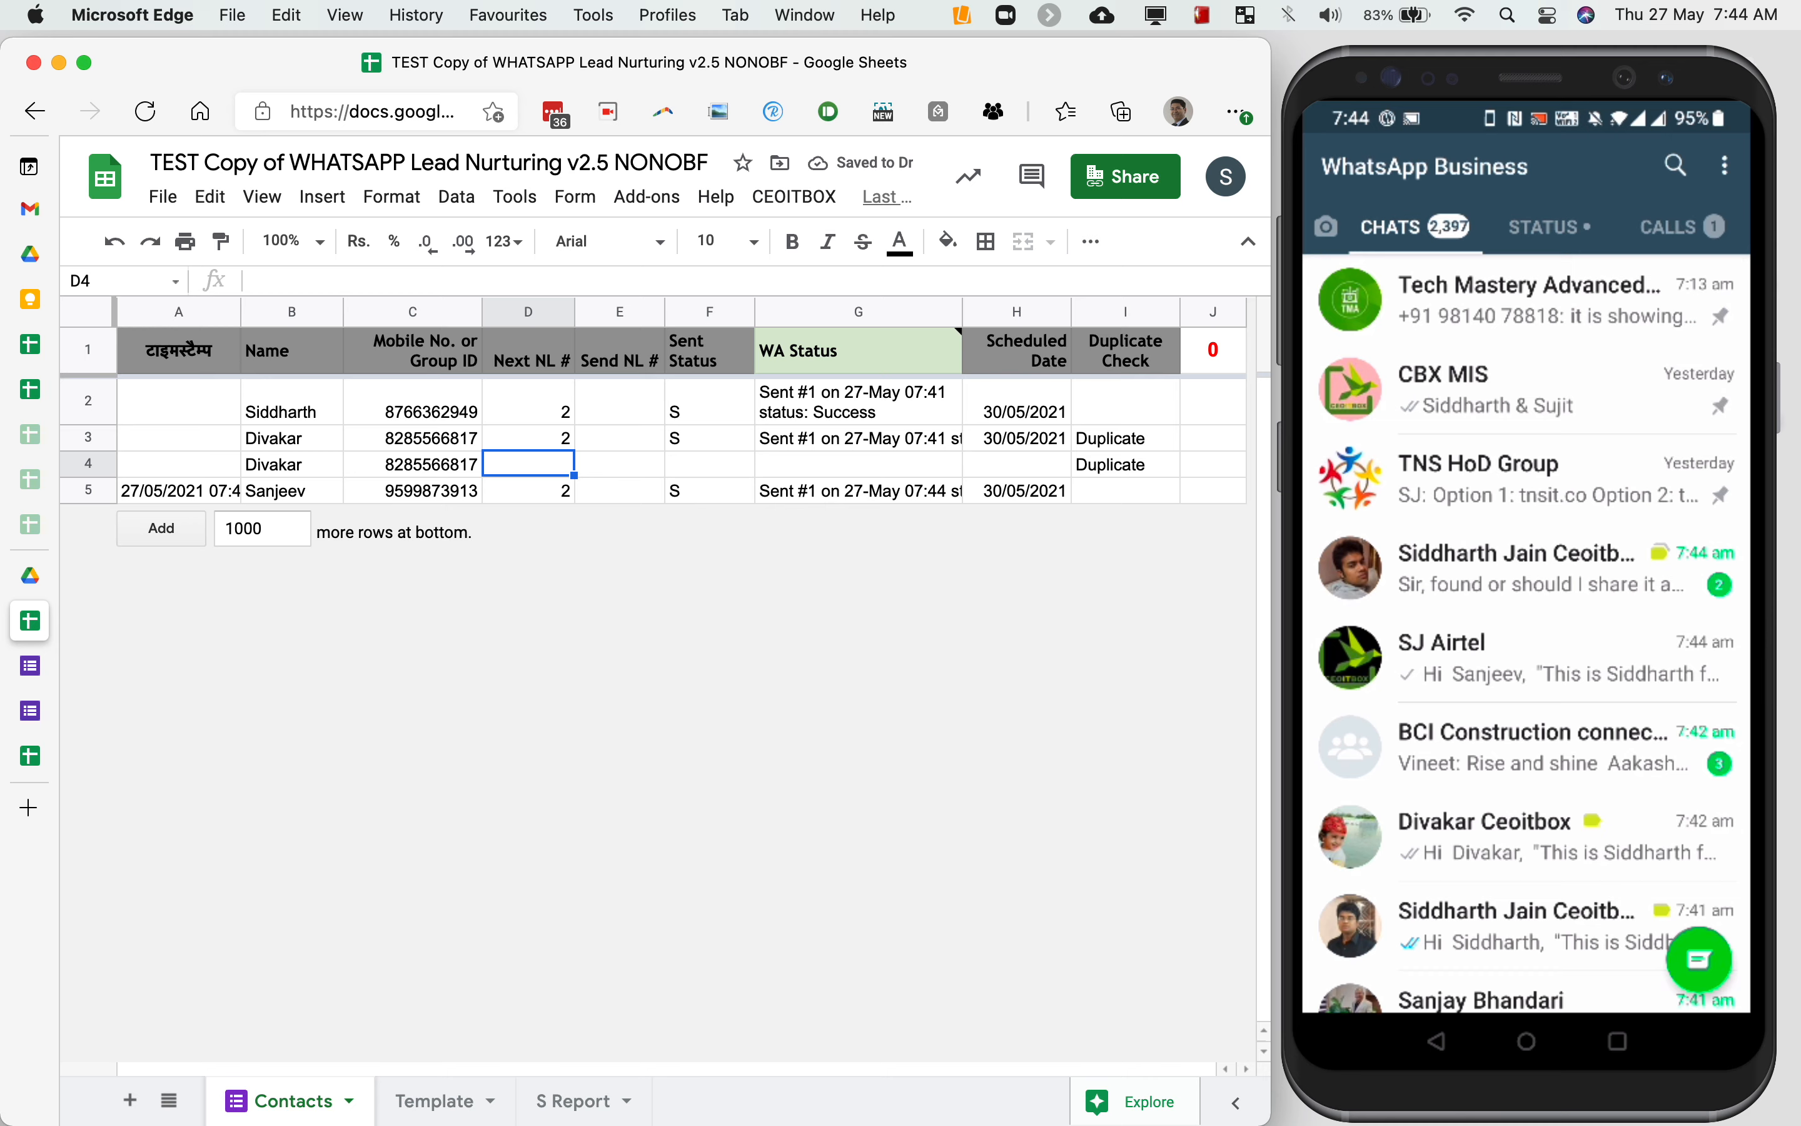
# Set up the schedule with the duplicate entry on the Contacts sheet and send the pending messages now
pyautogui.click(799, 201)
pyautogui.moveTo(882, 242)
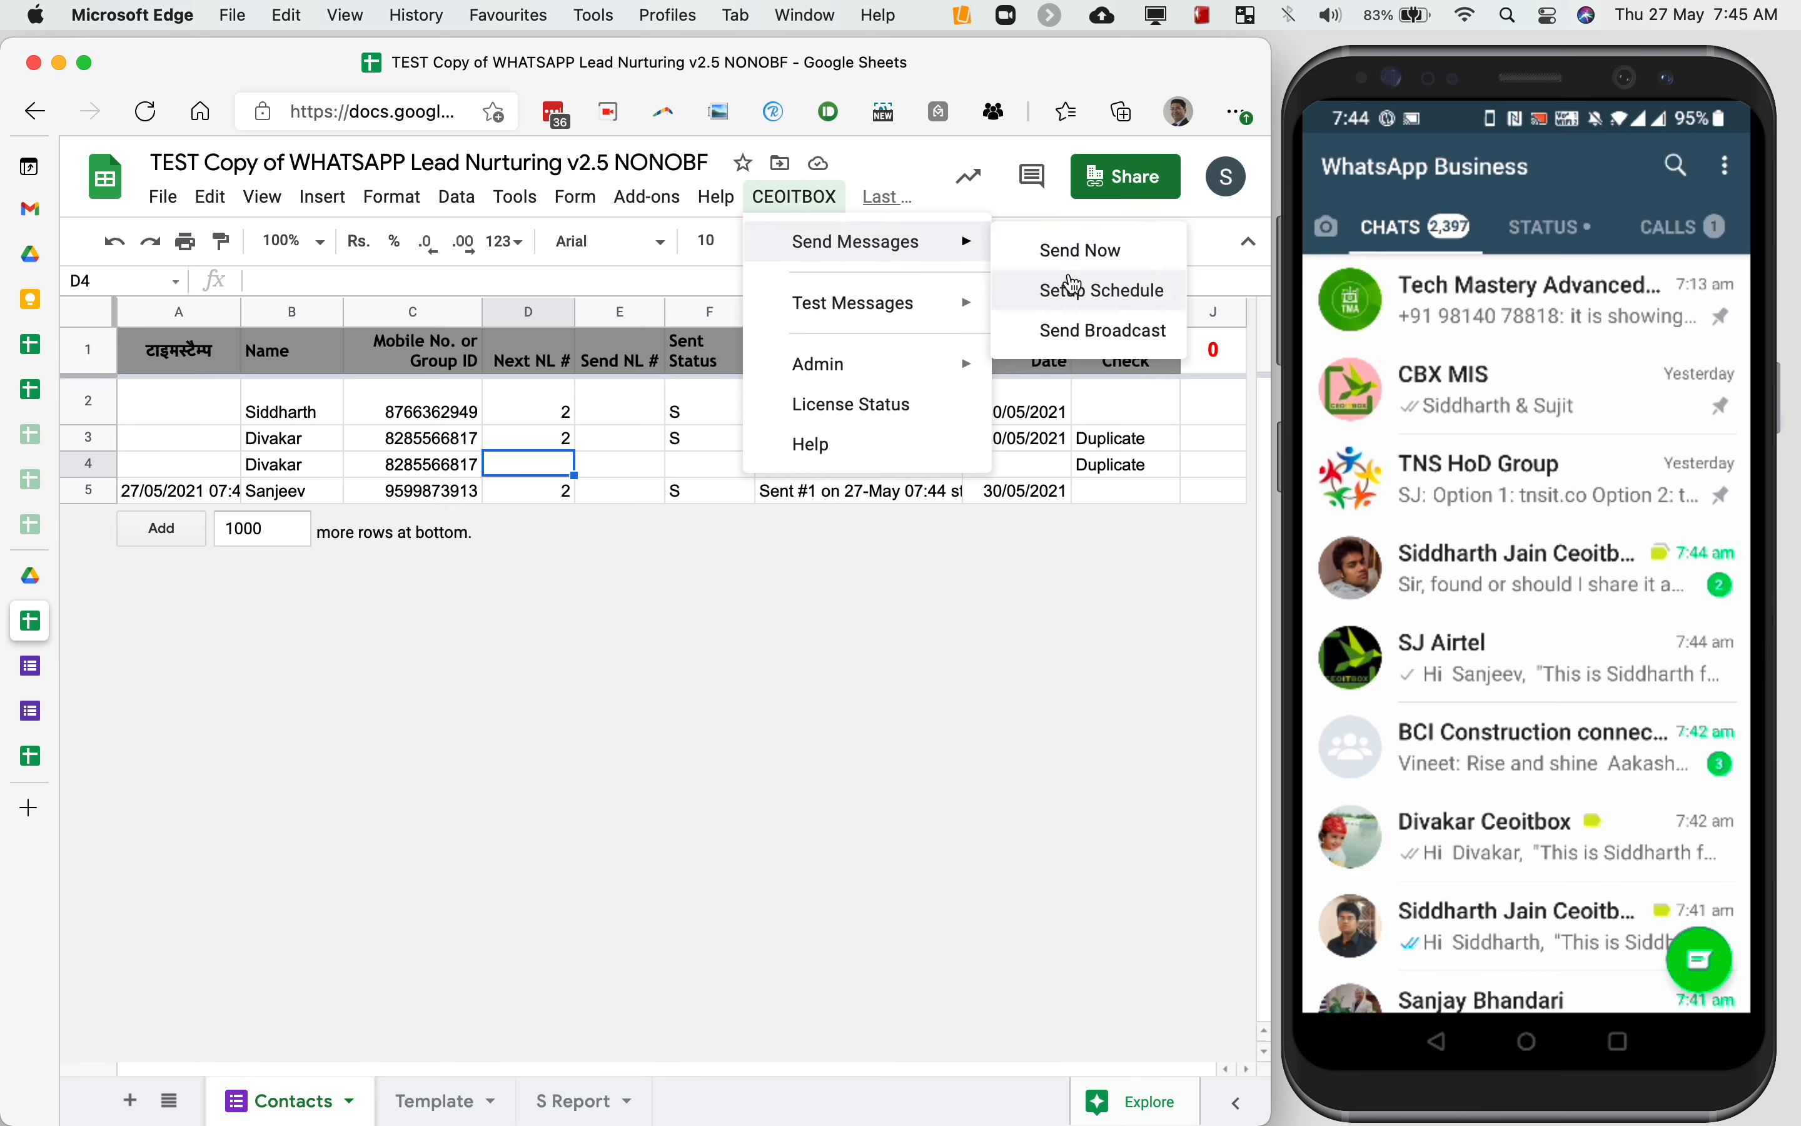
pyautogui.click(1073, 293)
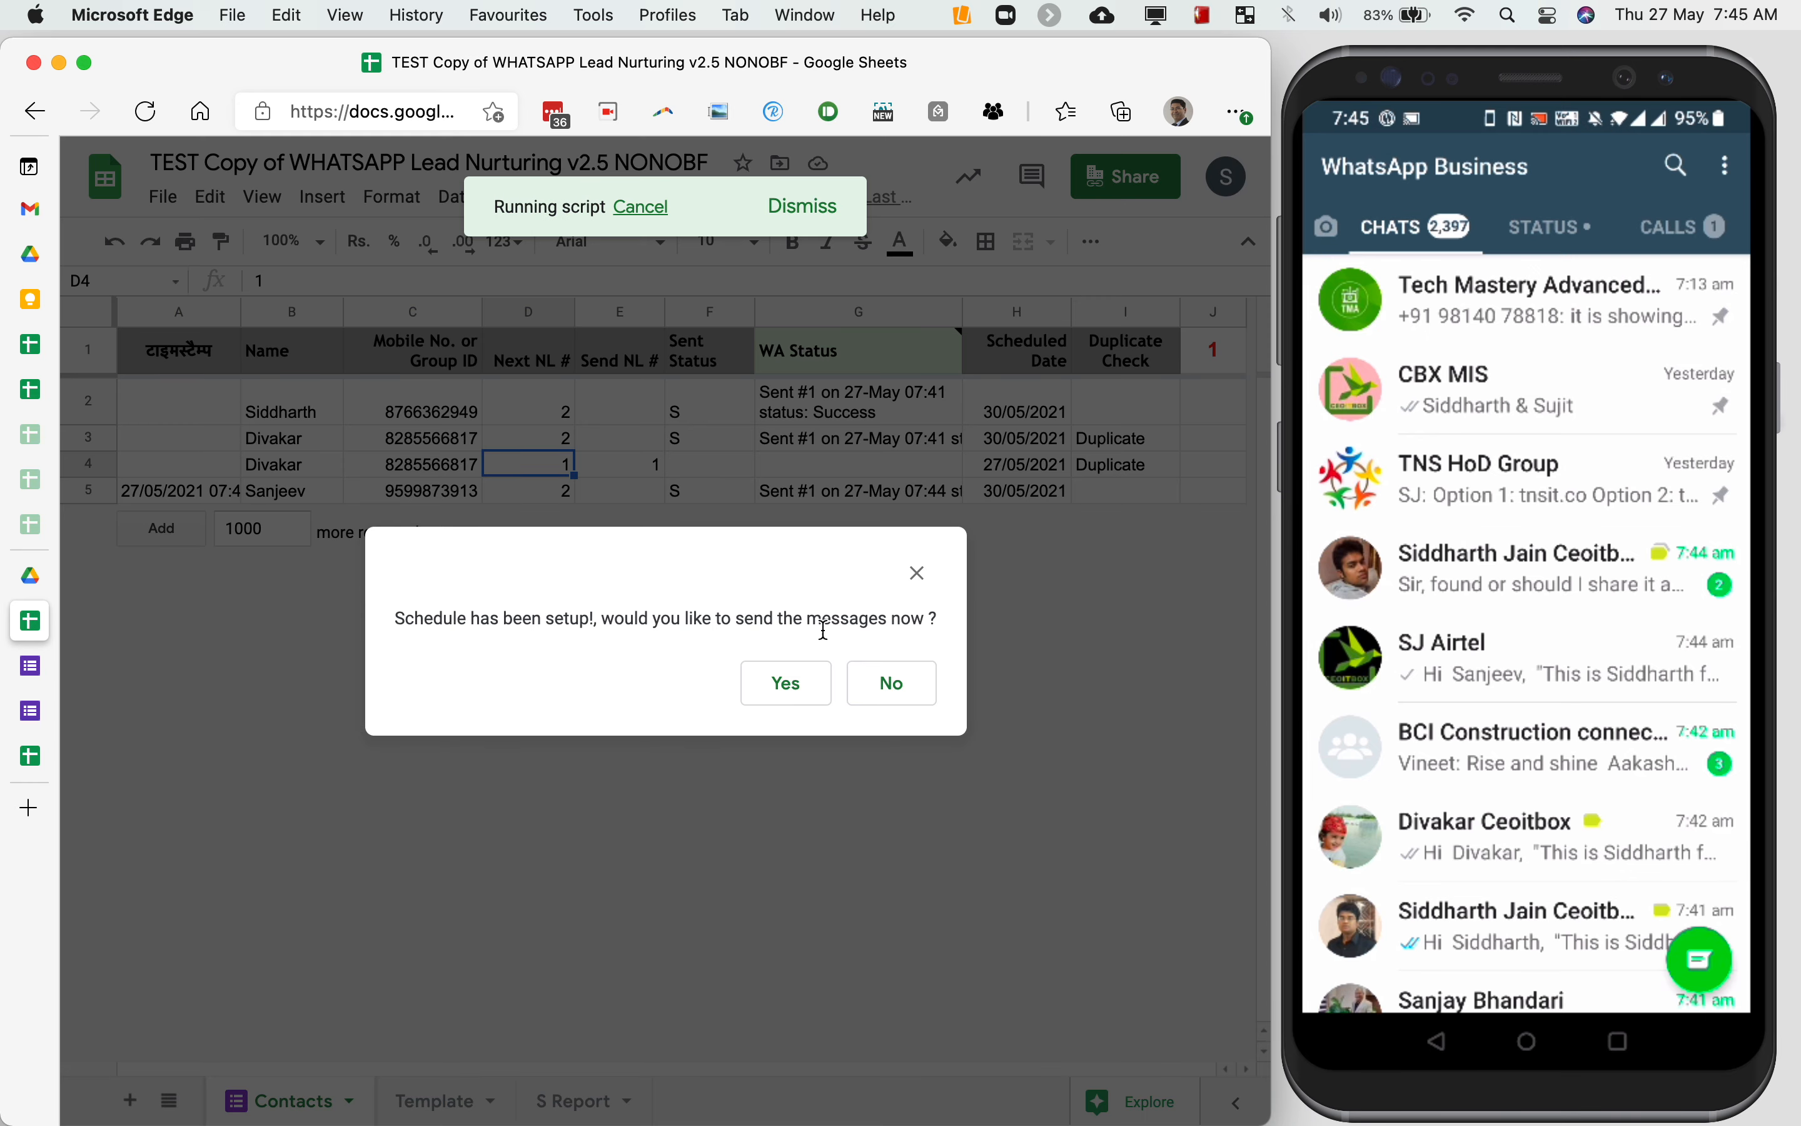
pyautogui.click(804, 696)
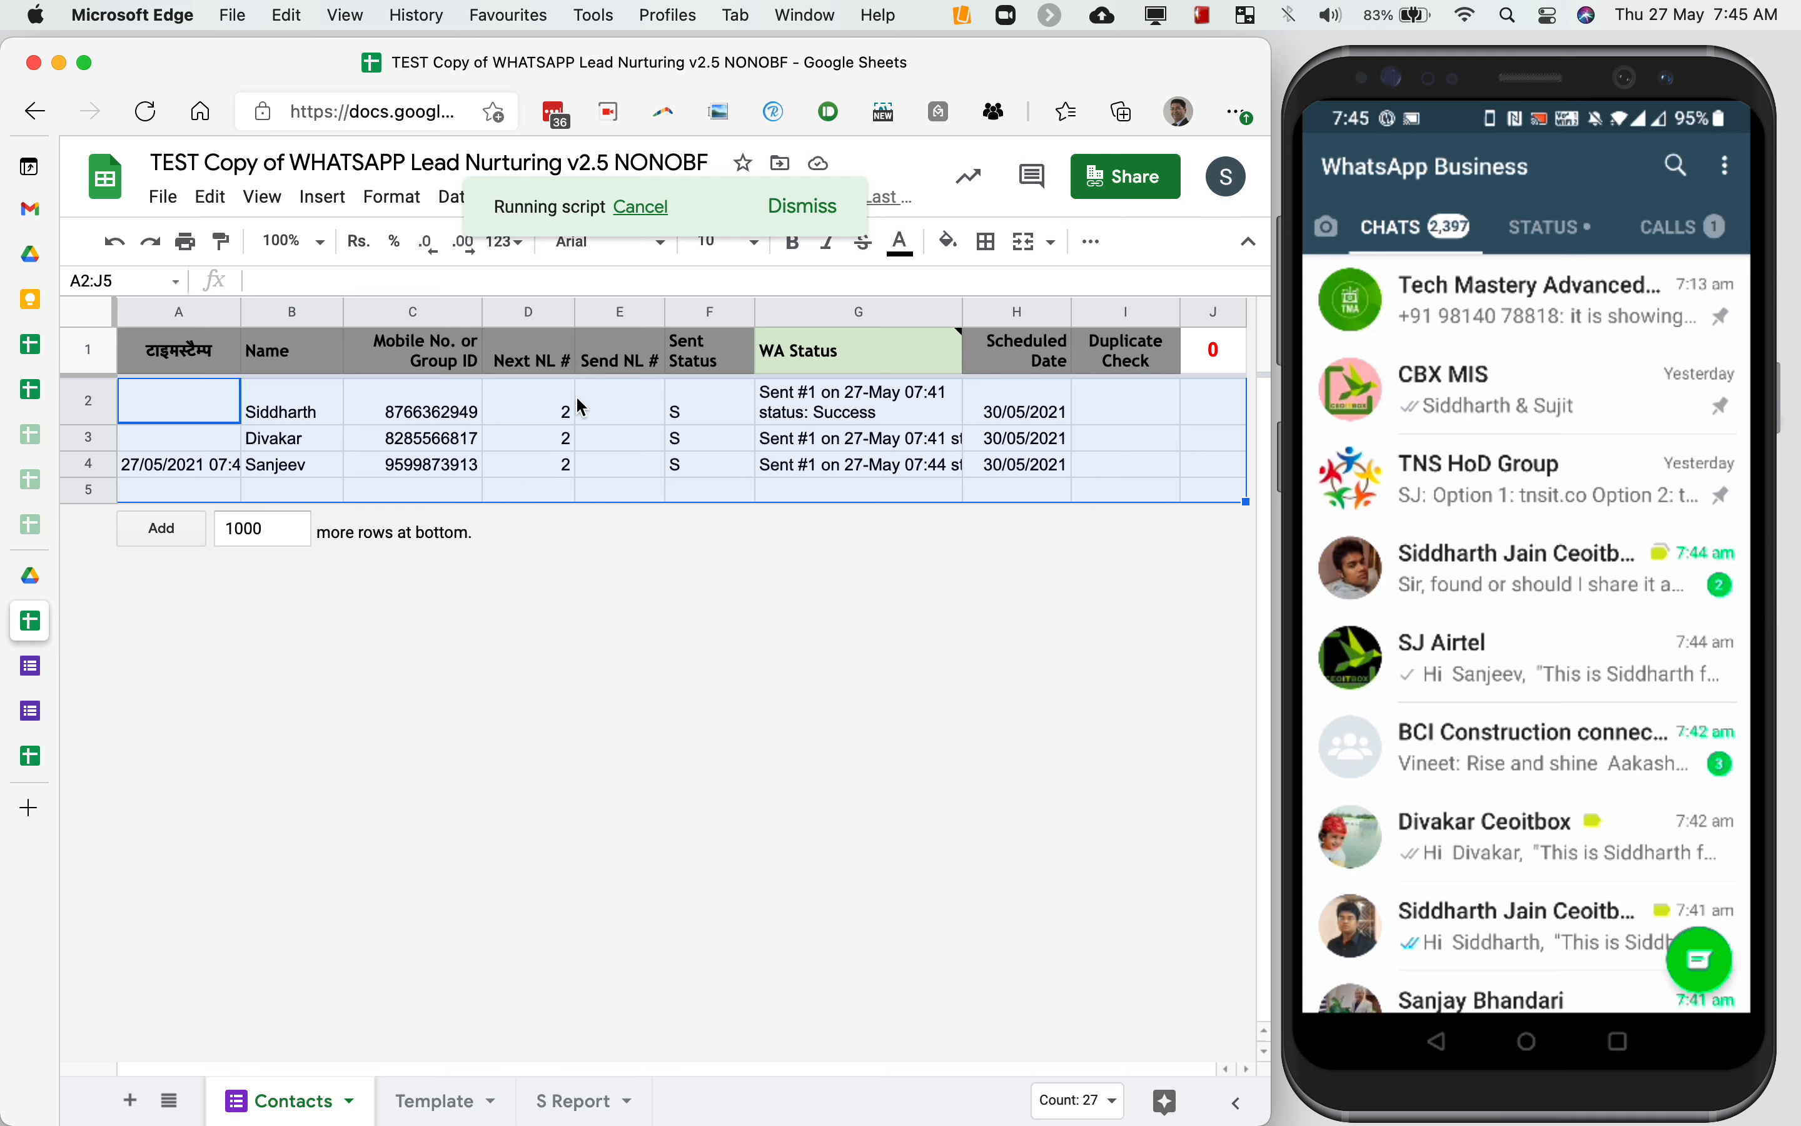
pyautogui.click(563, 477)
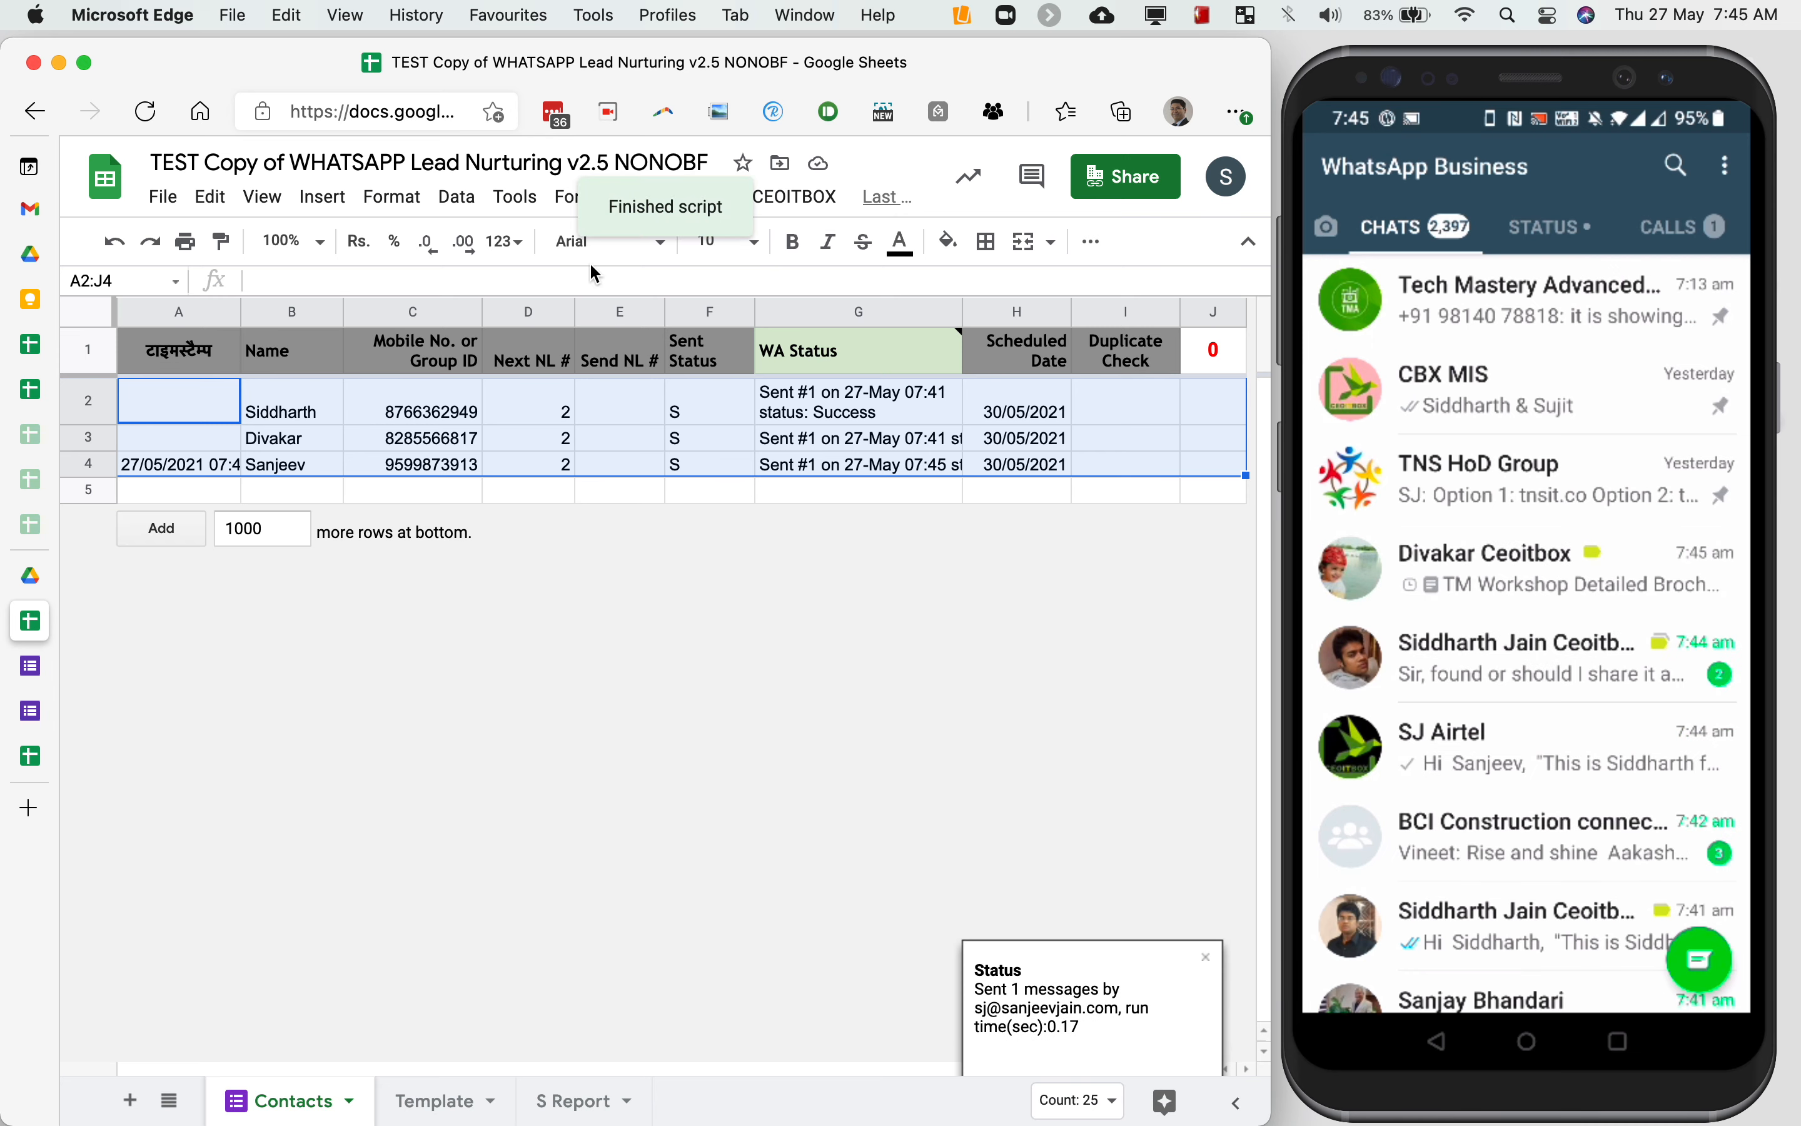
pyautogui.click(573, 439)
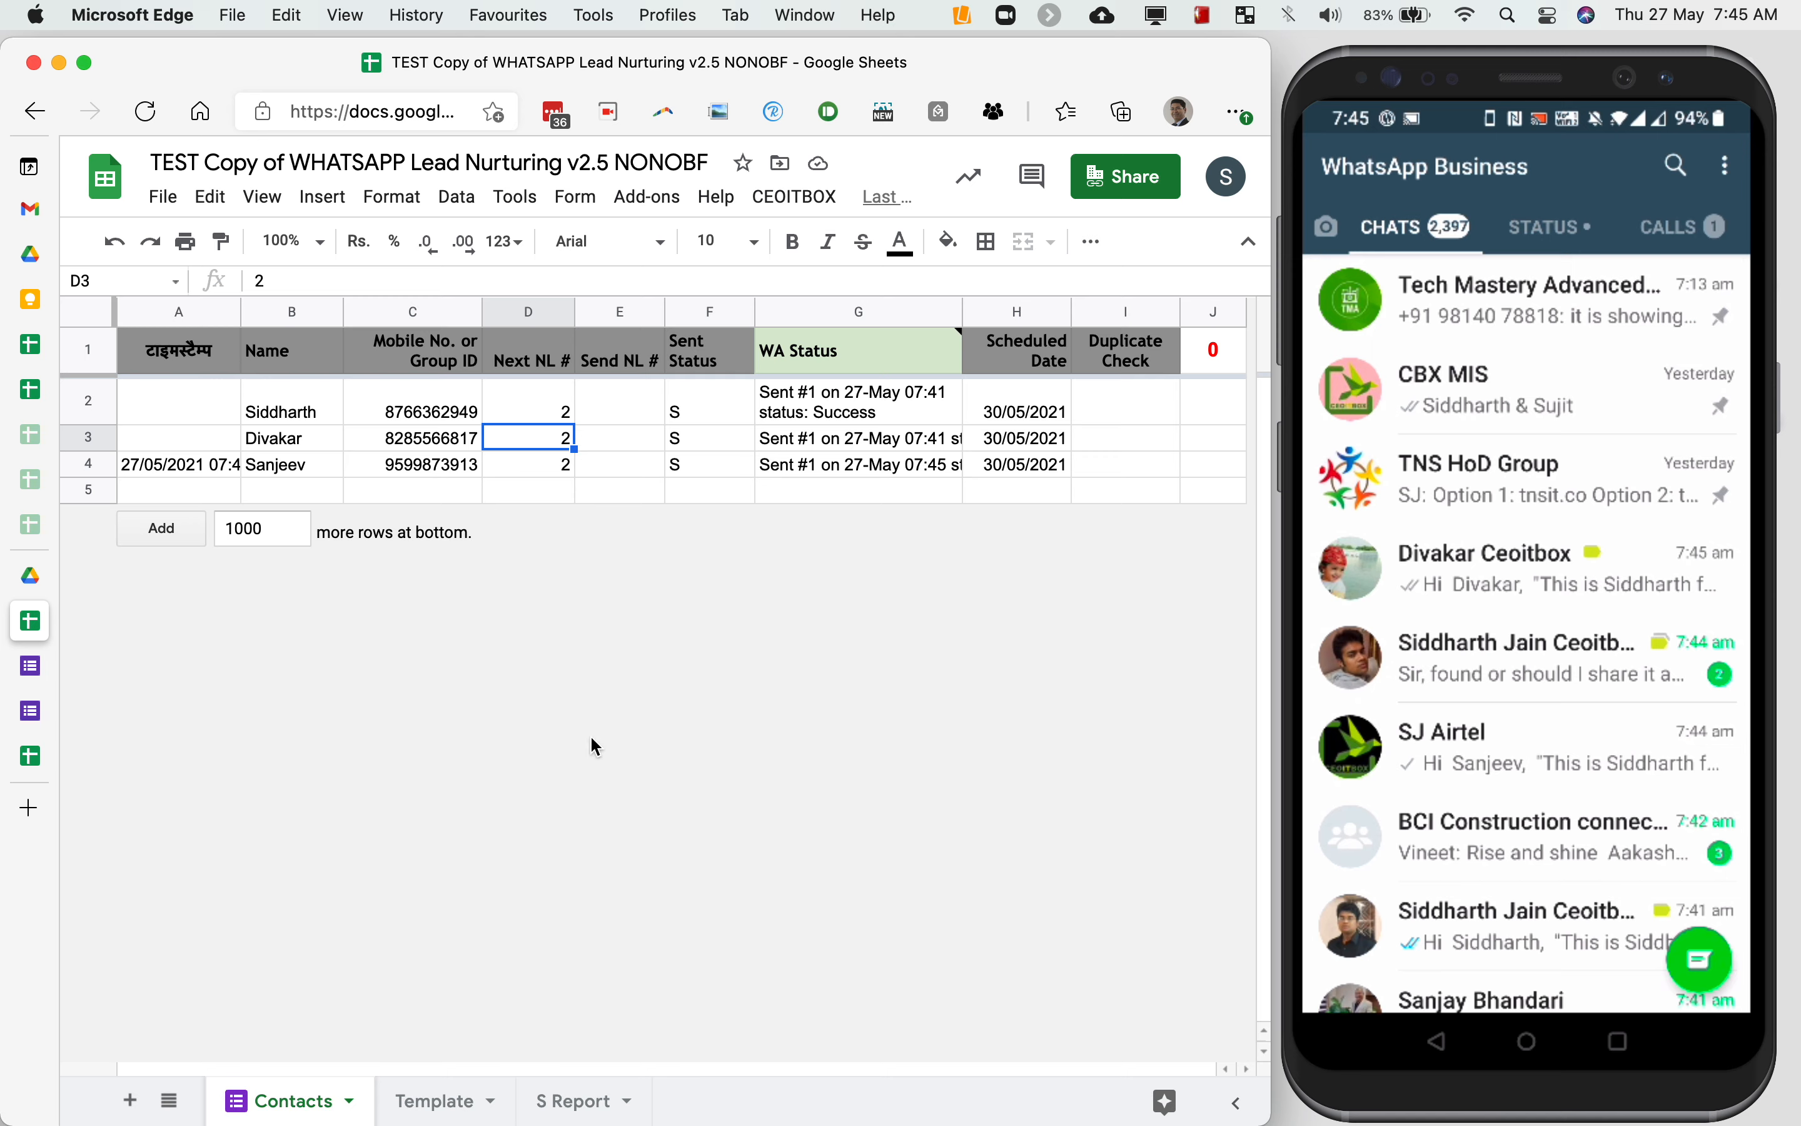
# Number a new template 11 in the first empty row below template 10 on the Template sheet
pyautogui.click(443, 1102)
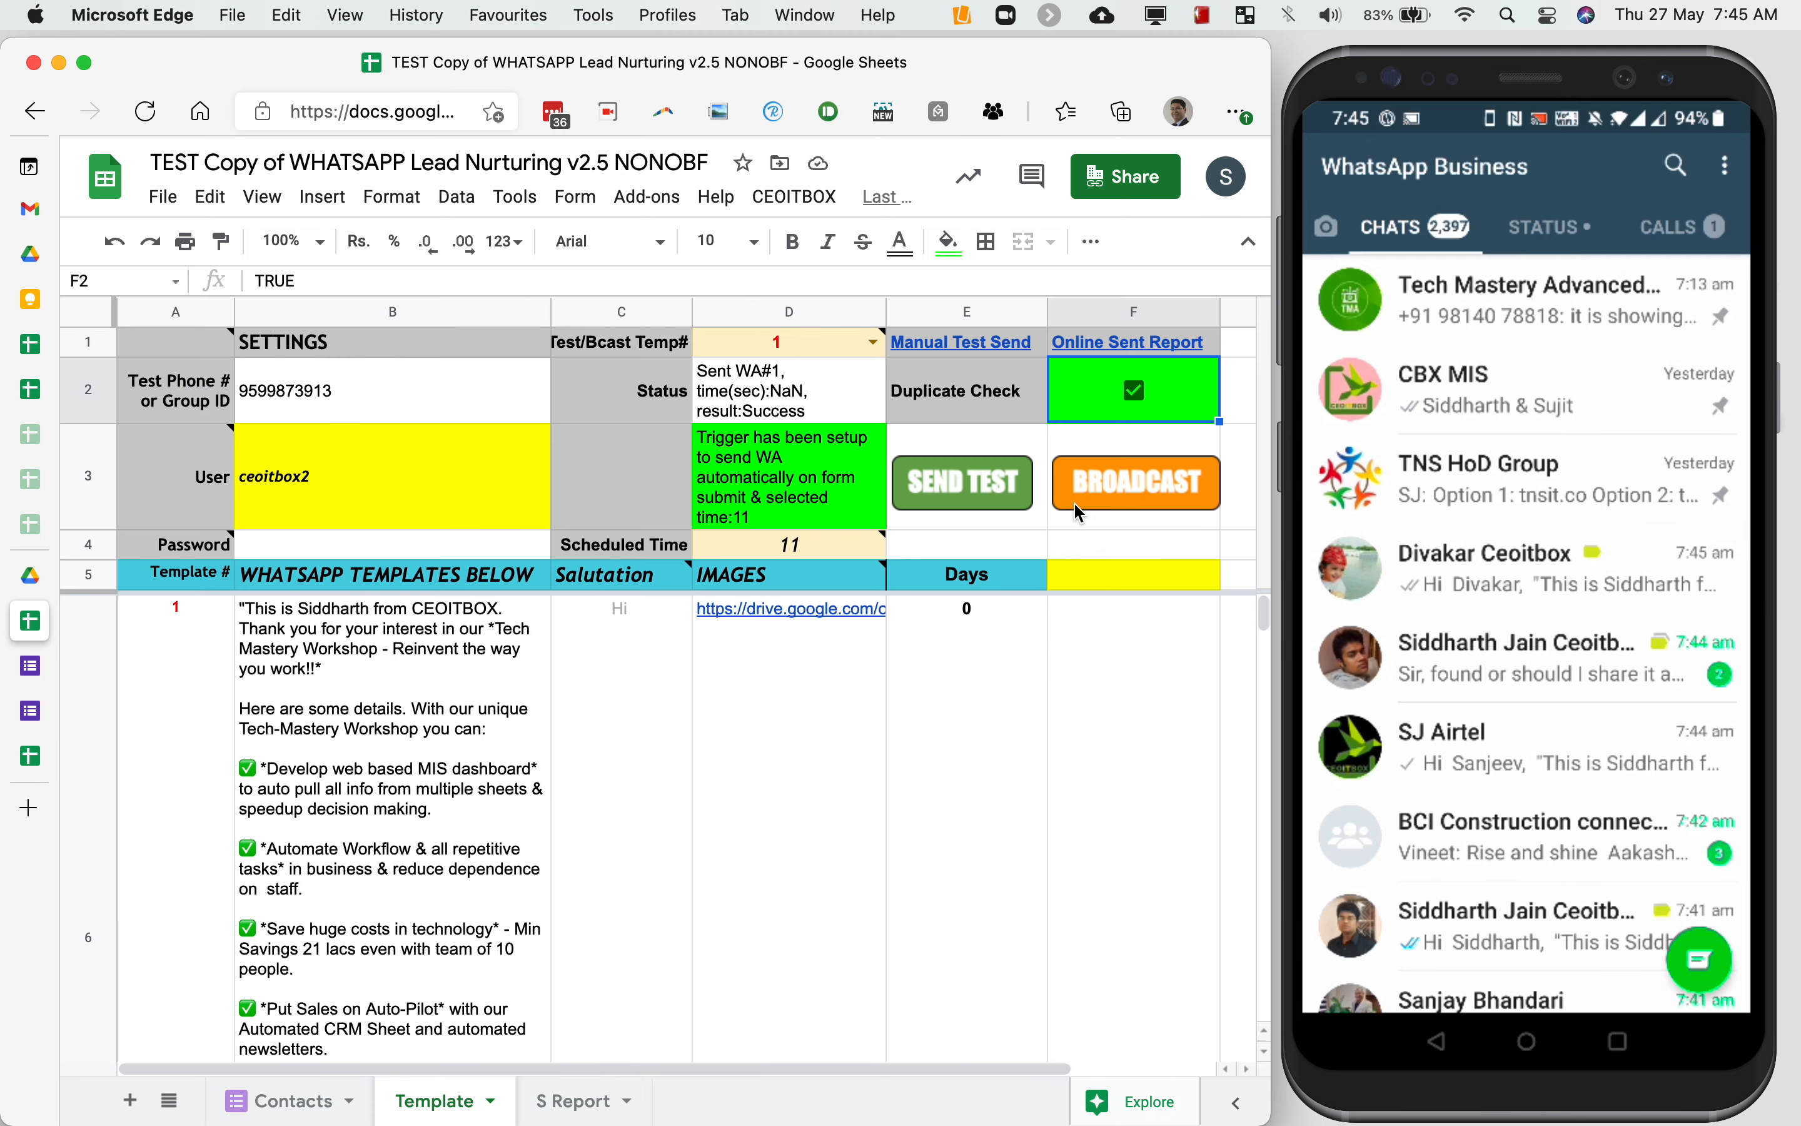
pyautogui.click(420, 726)
pyautogui.press('Down')
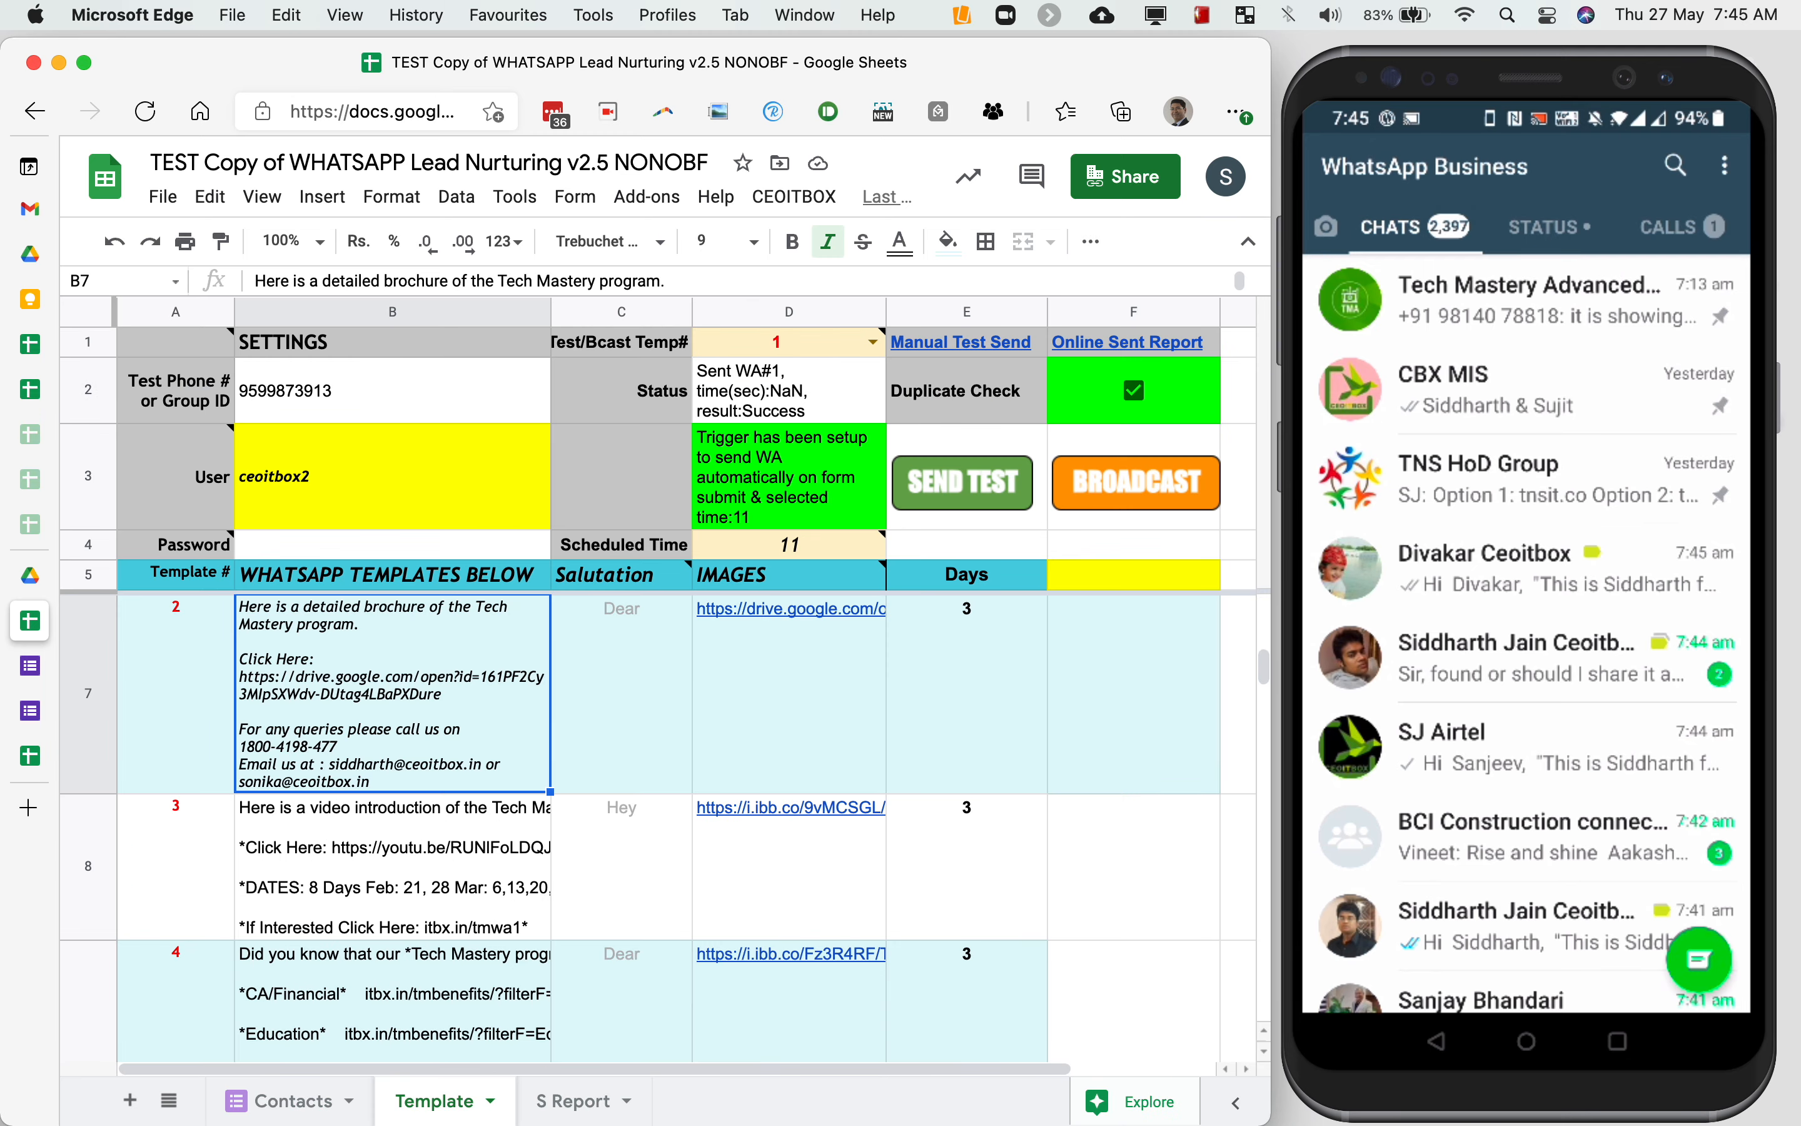
pyautogui.press('Down')
pyautogui.press('Down')
pyautogui.press('Down')
pyautogui.press('Down')
pyautogui.press('Down')
pyautogui.press('Down')
pyautogui.press('Down')
pyautogui.press('Down')
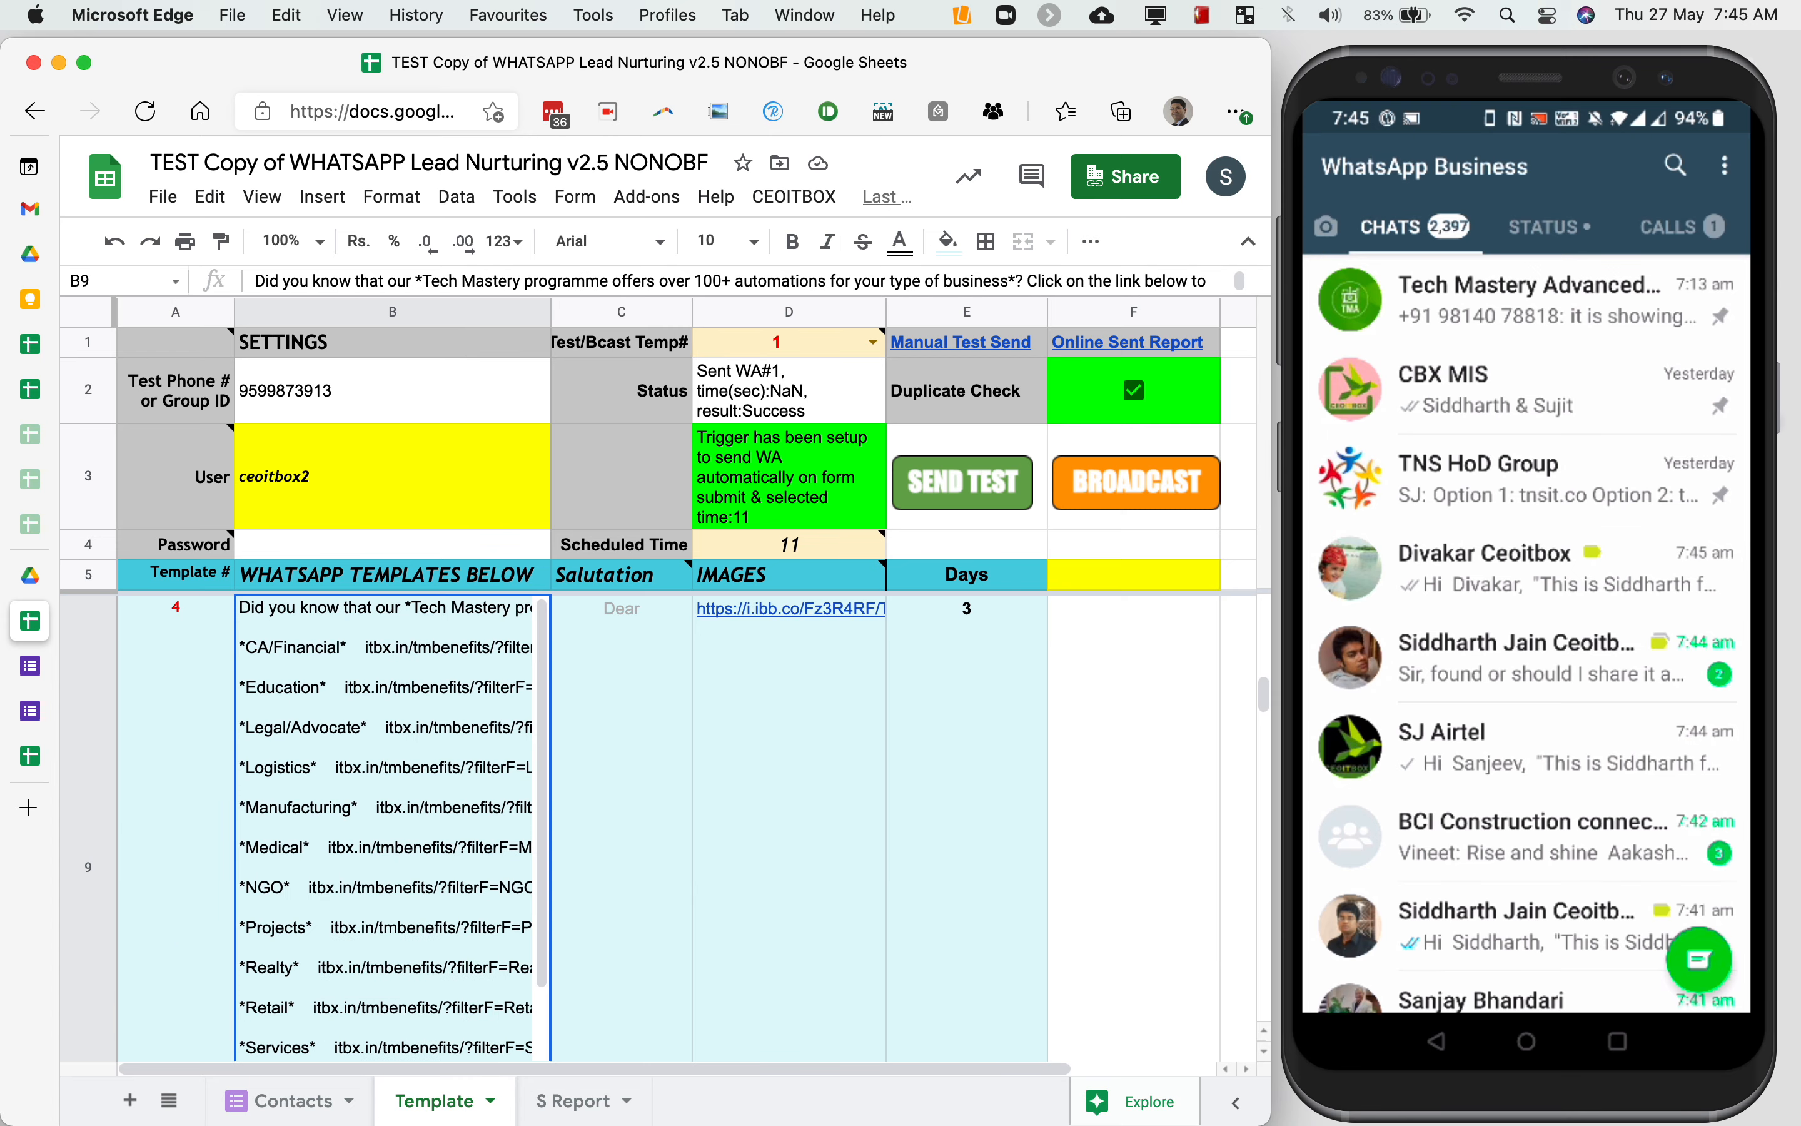
pyautogui.press('Down')
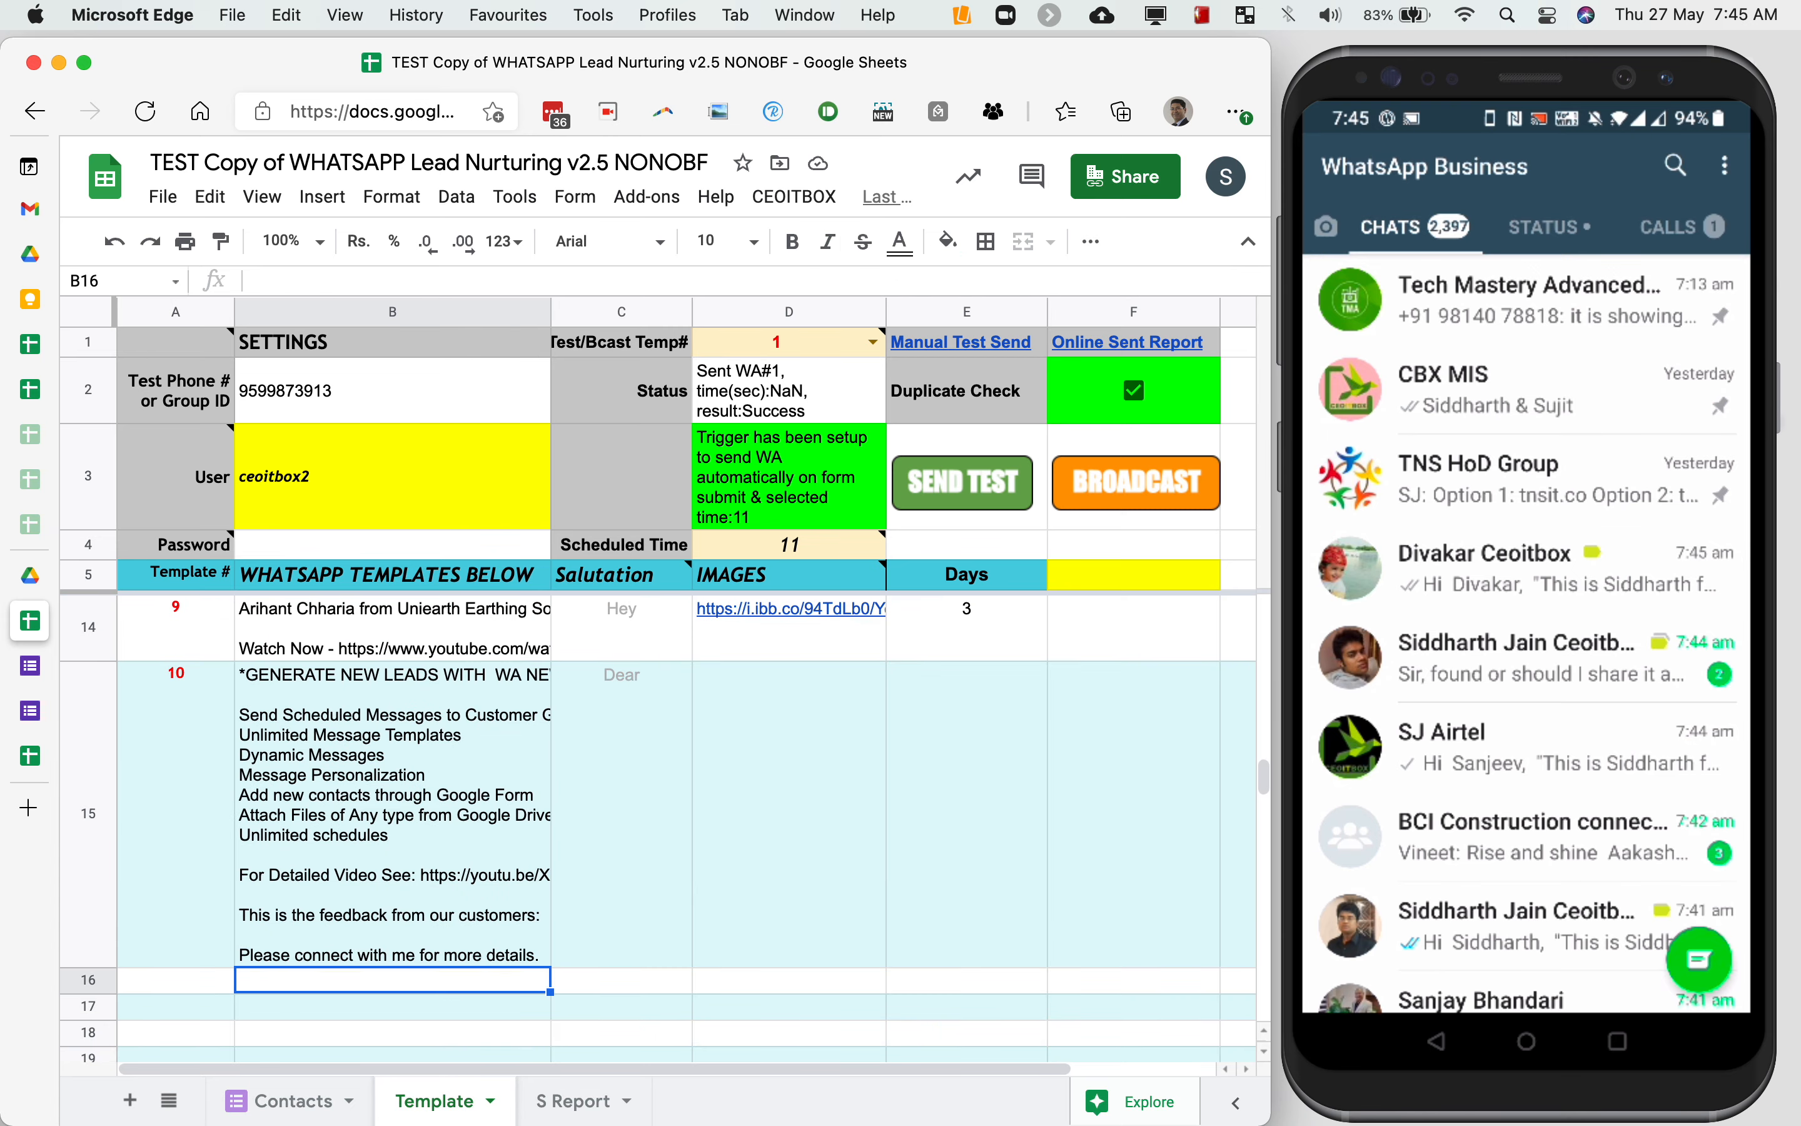
pyautogui.press('Left')
pyautogui.write('11')
pyautogui.press('Tab')
# Enter "We have a special invite for 1rst June , here are the details - DEMO DEMO" as the message of template 11
pyautogui.write('We have a s')
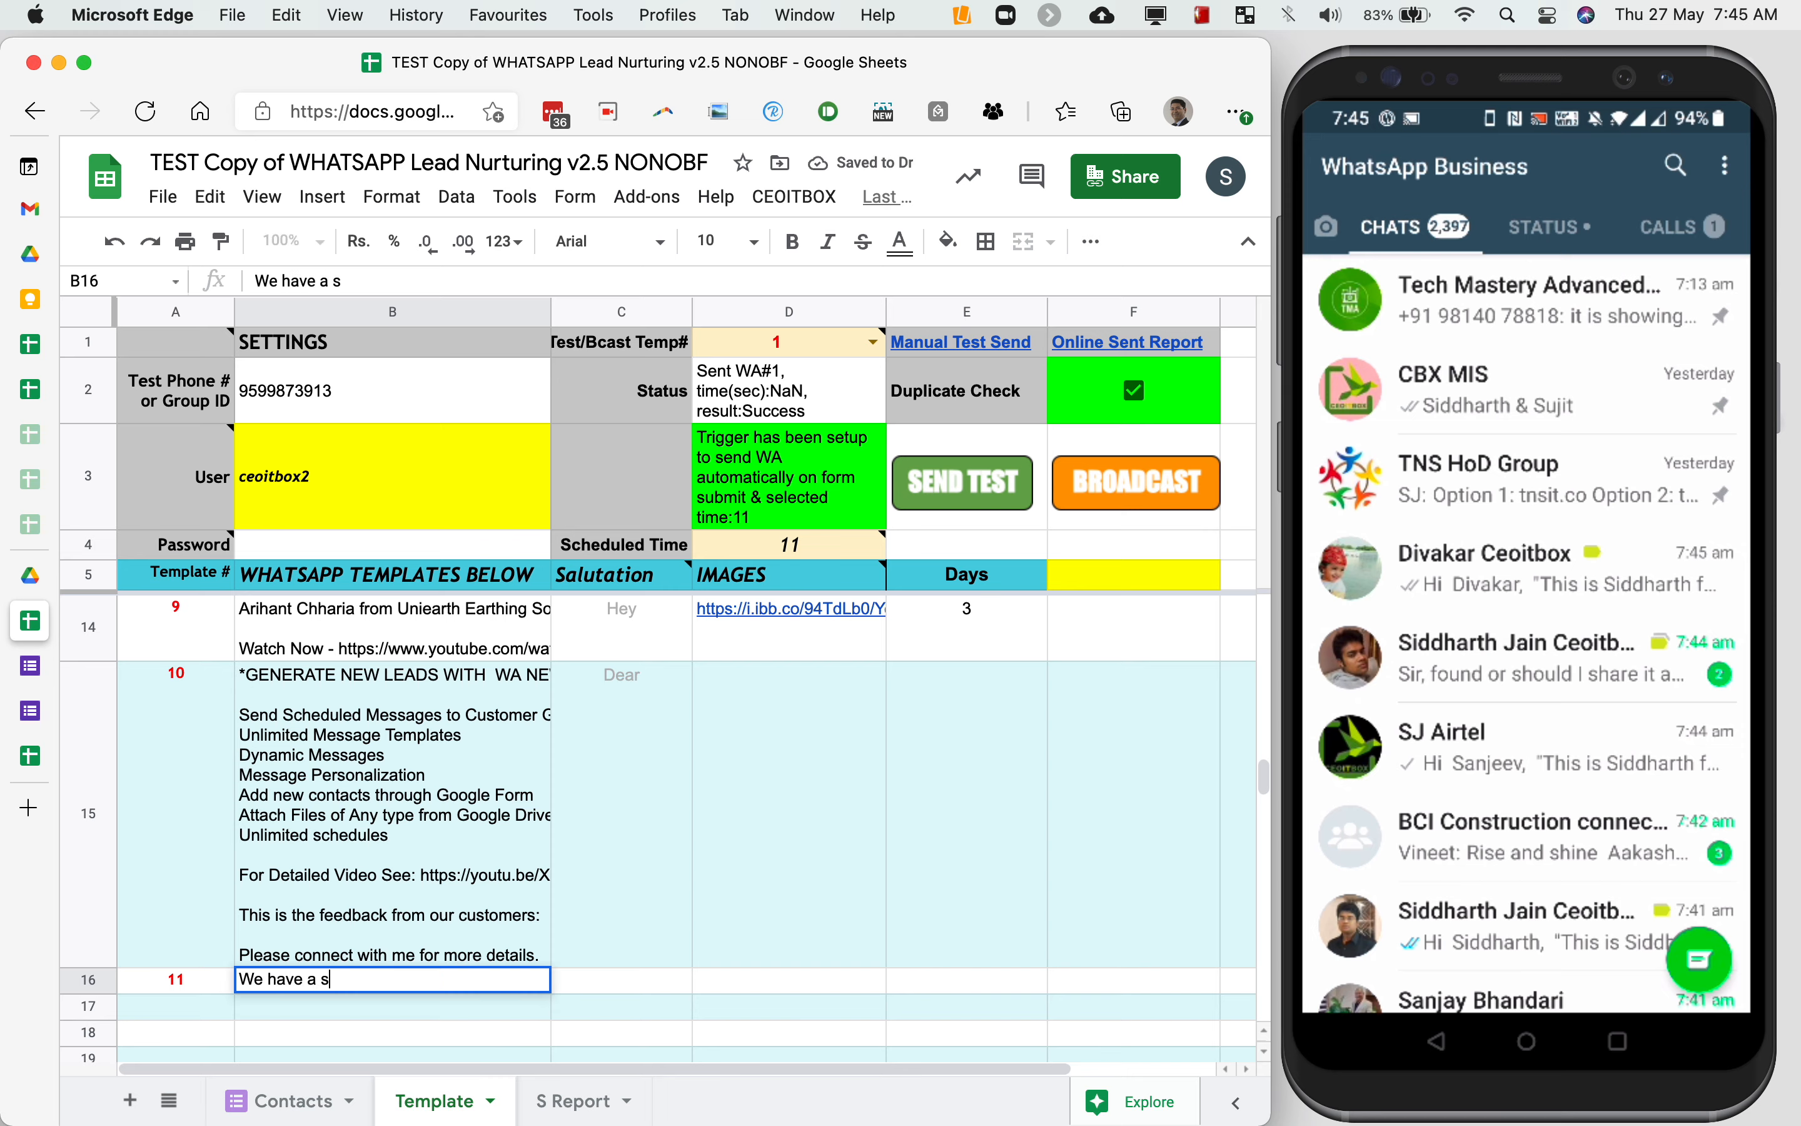
pyautogui.write('pecial invite')
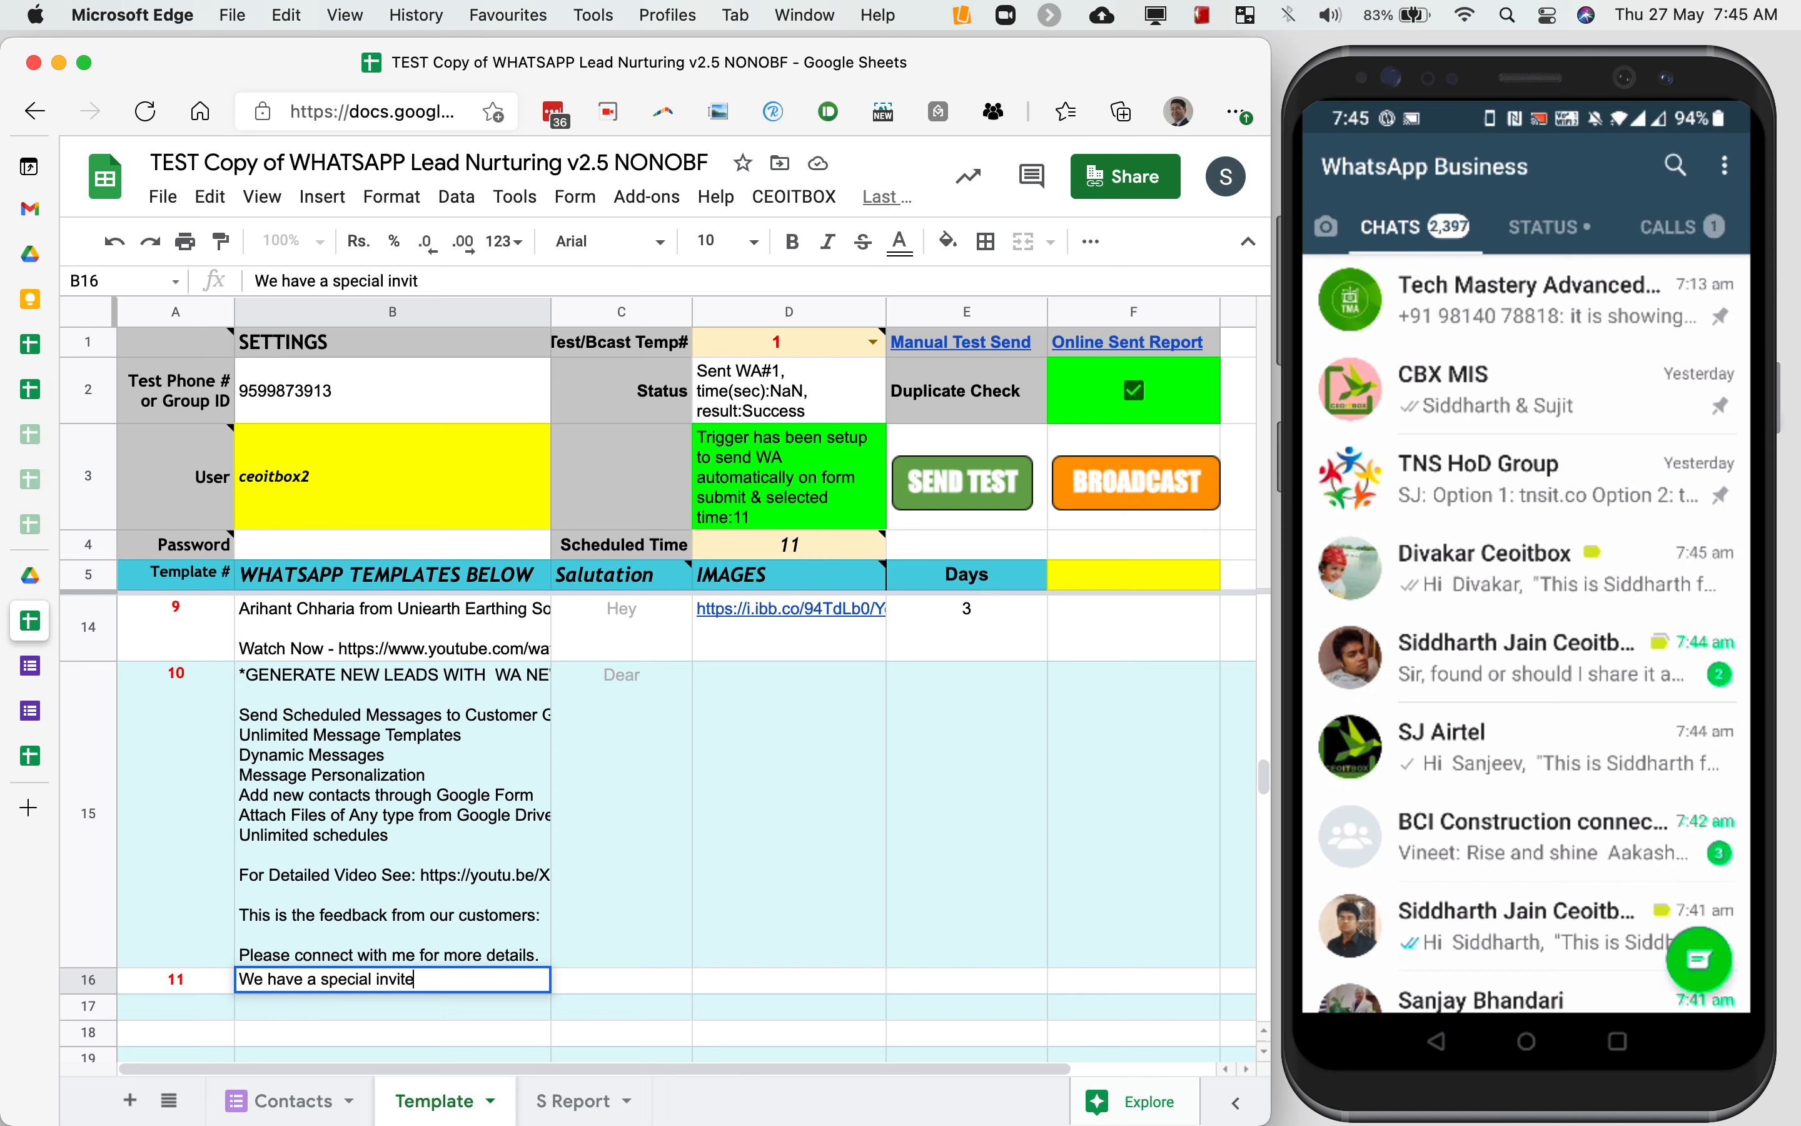
pyautogui.write(' for 1rst June , here are t')
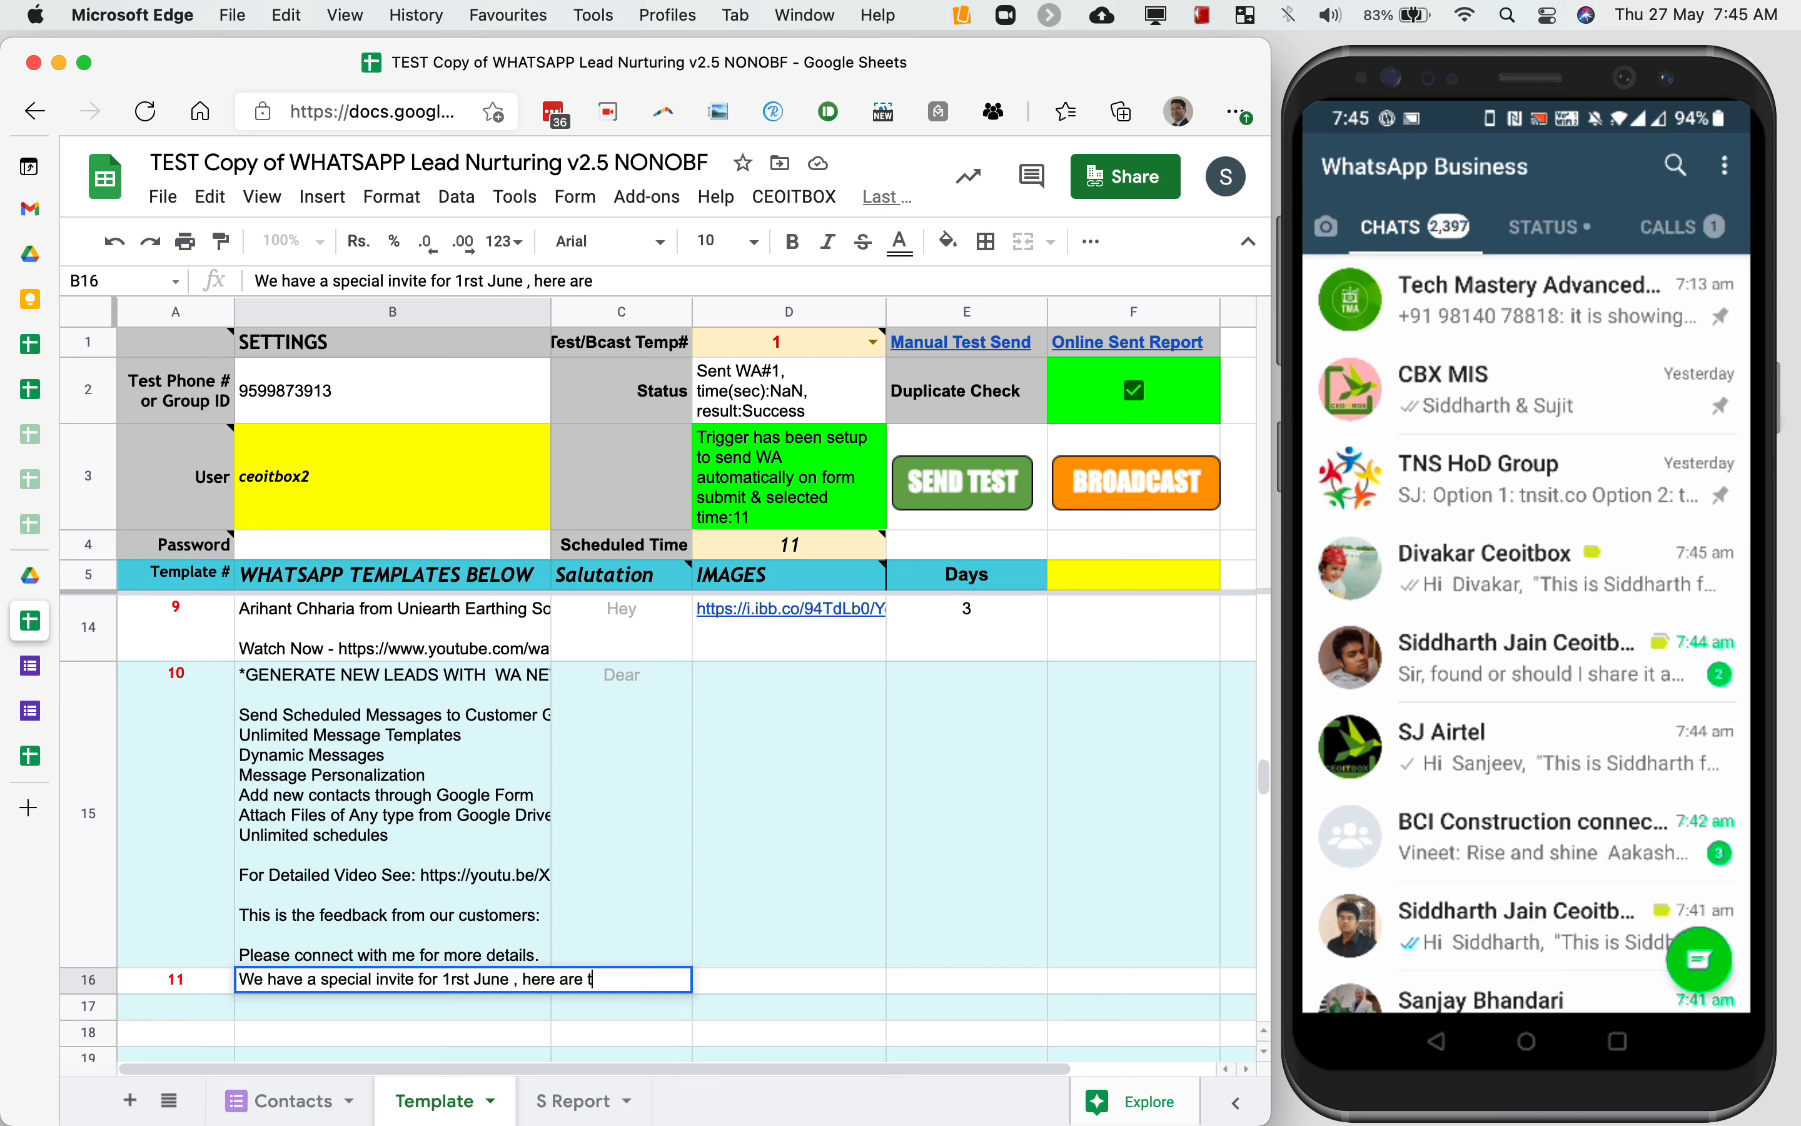
pyautogui.write('he details - DEMO DEMO')
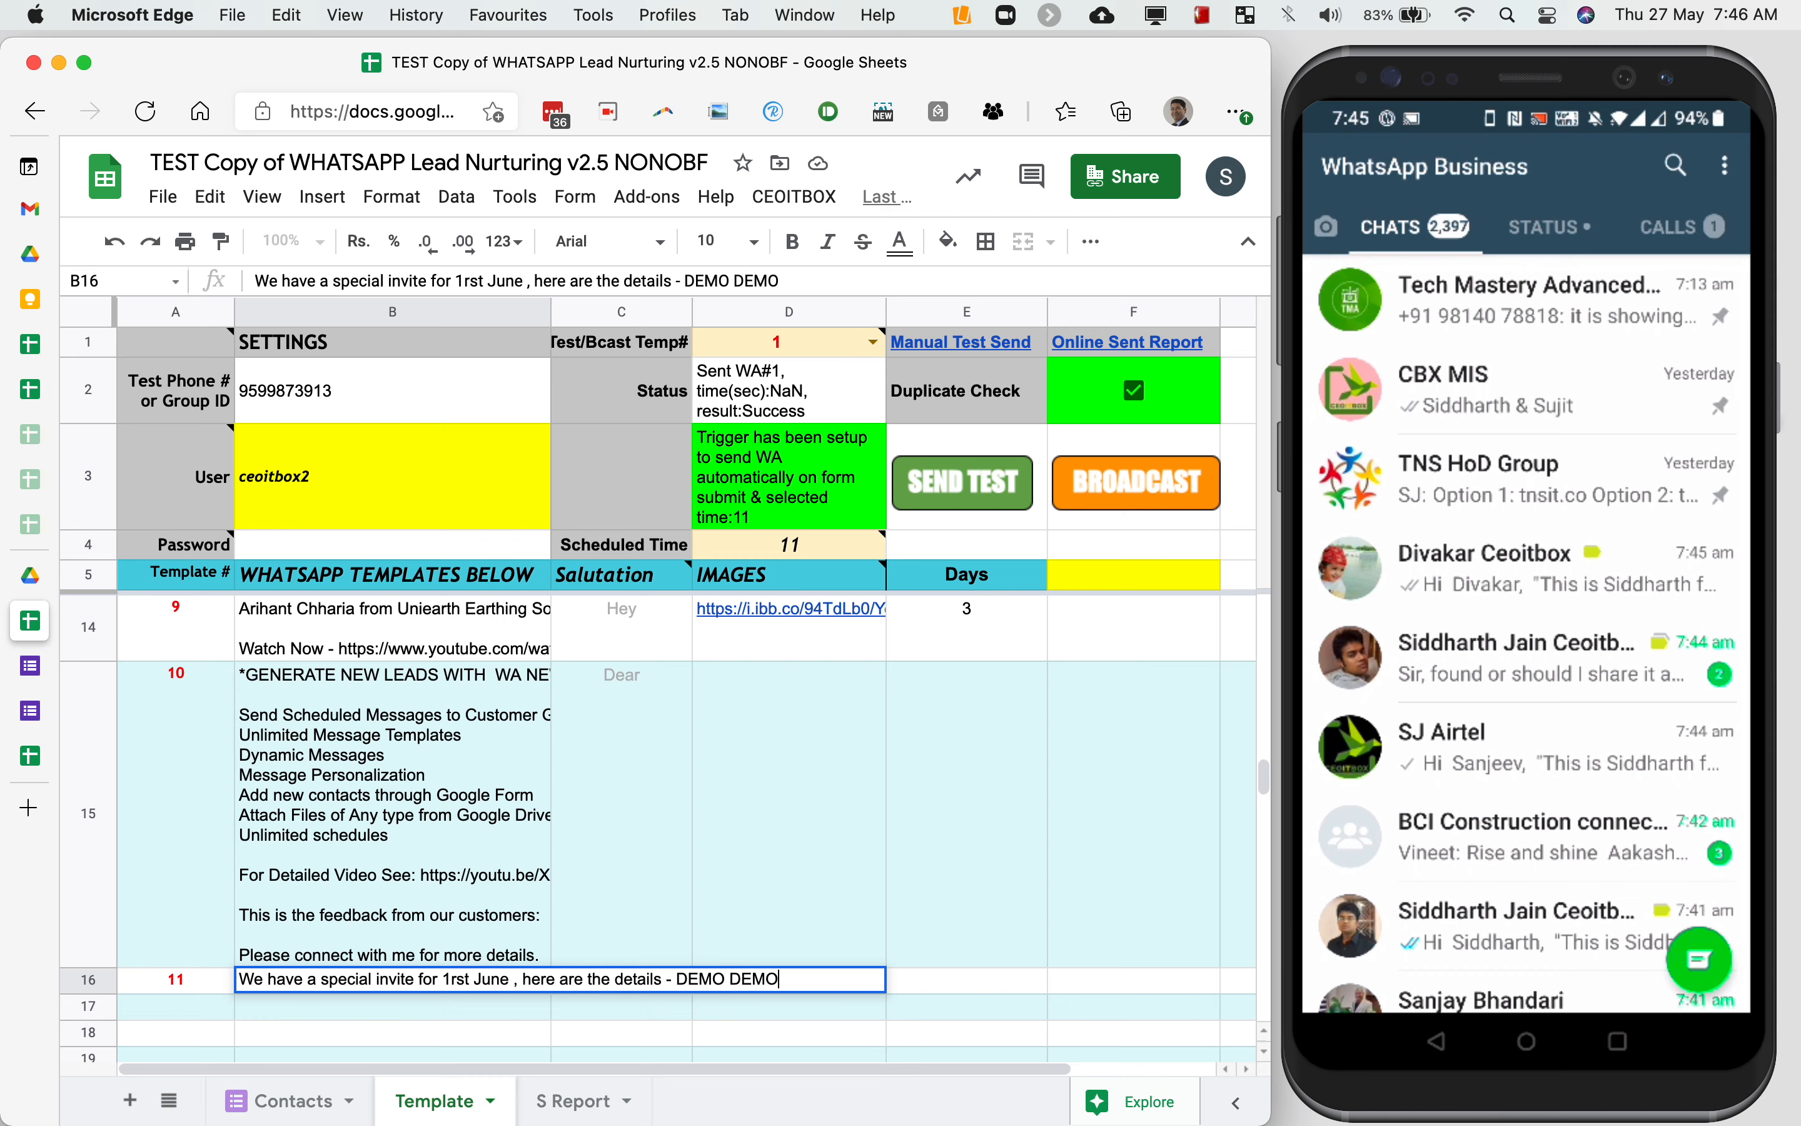
pyautogui.press('Return')
pyautogui.press('Up')
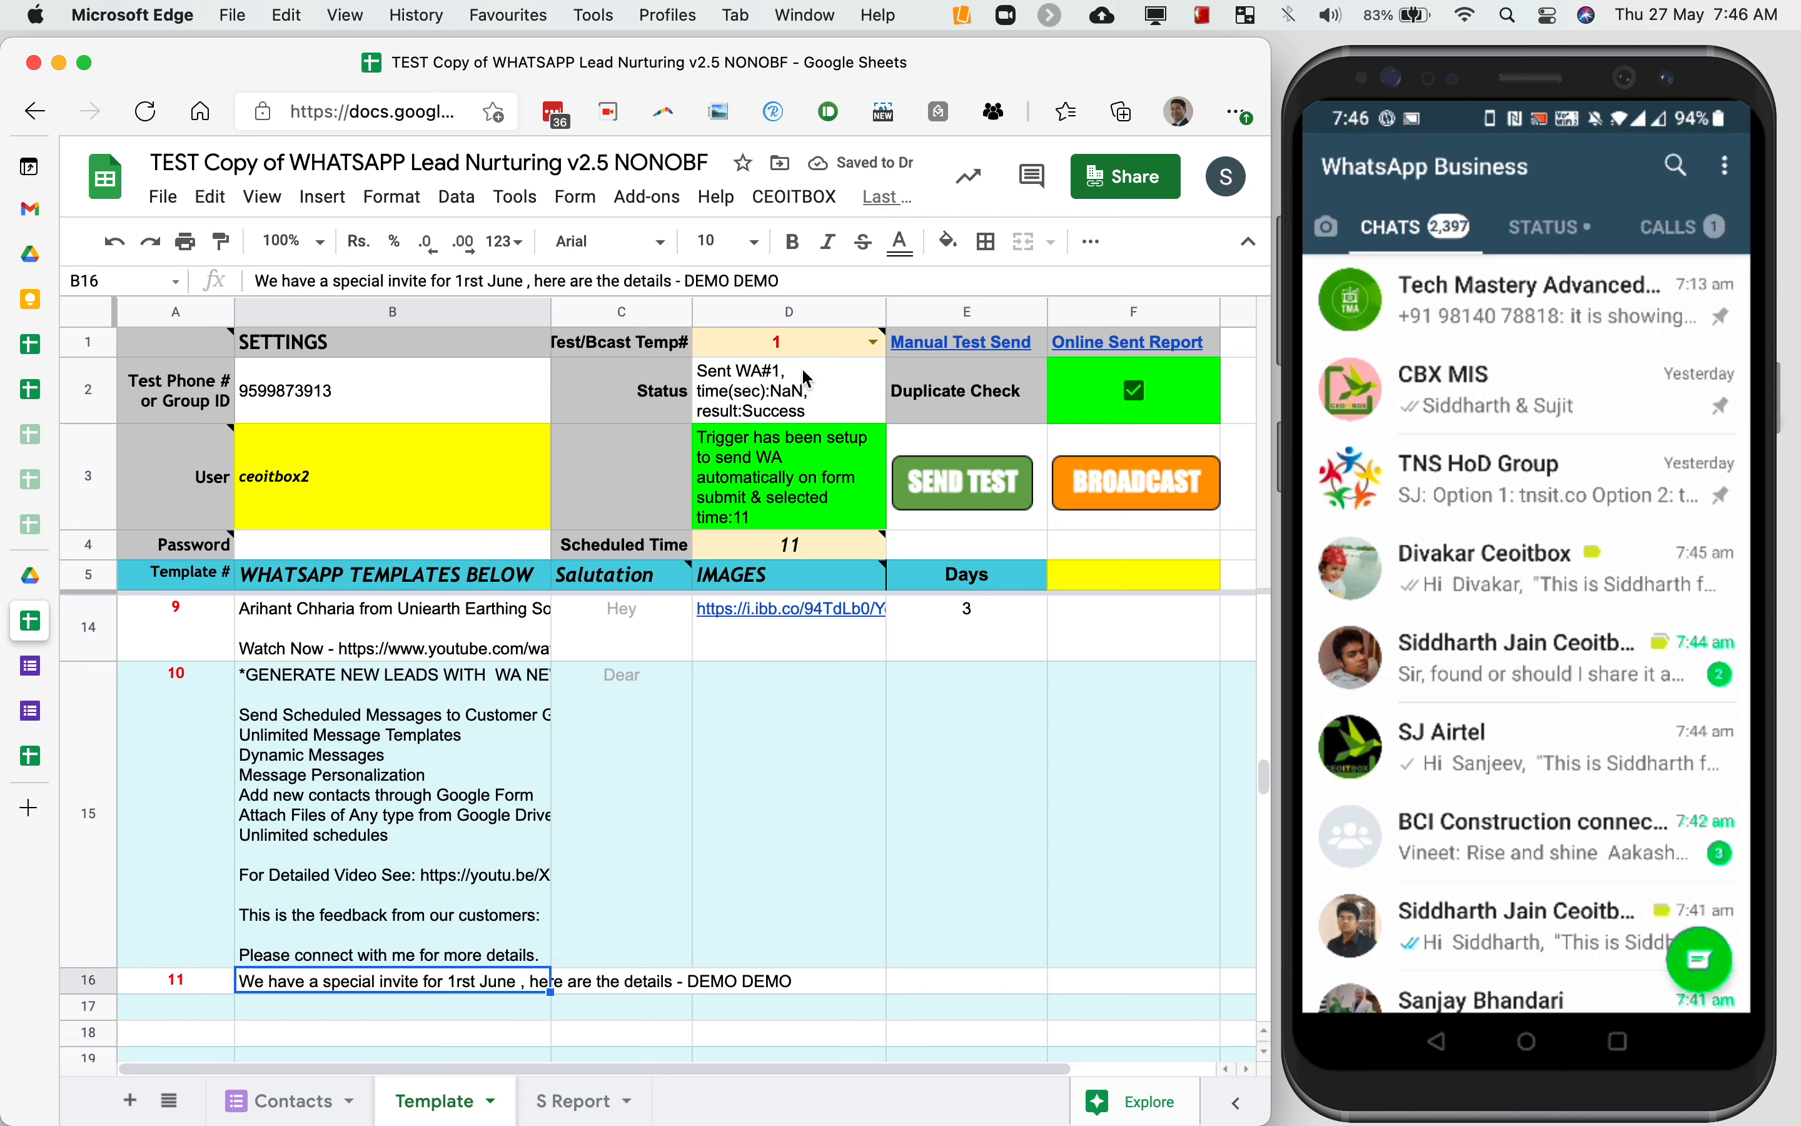
# Set the test/broadcast template number to 11 and broadcast that template to everyone
pyautogui.click(813, 351)
pyautogui.write('11')
pyautogui.press('Return')
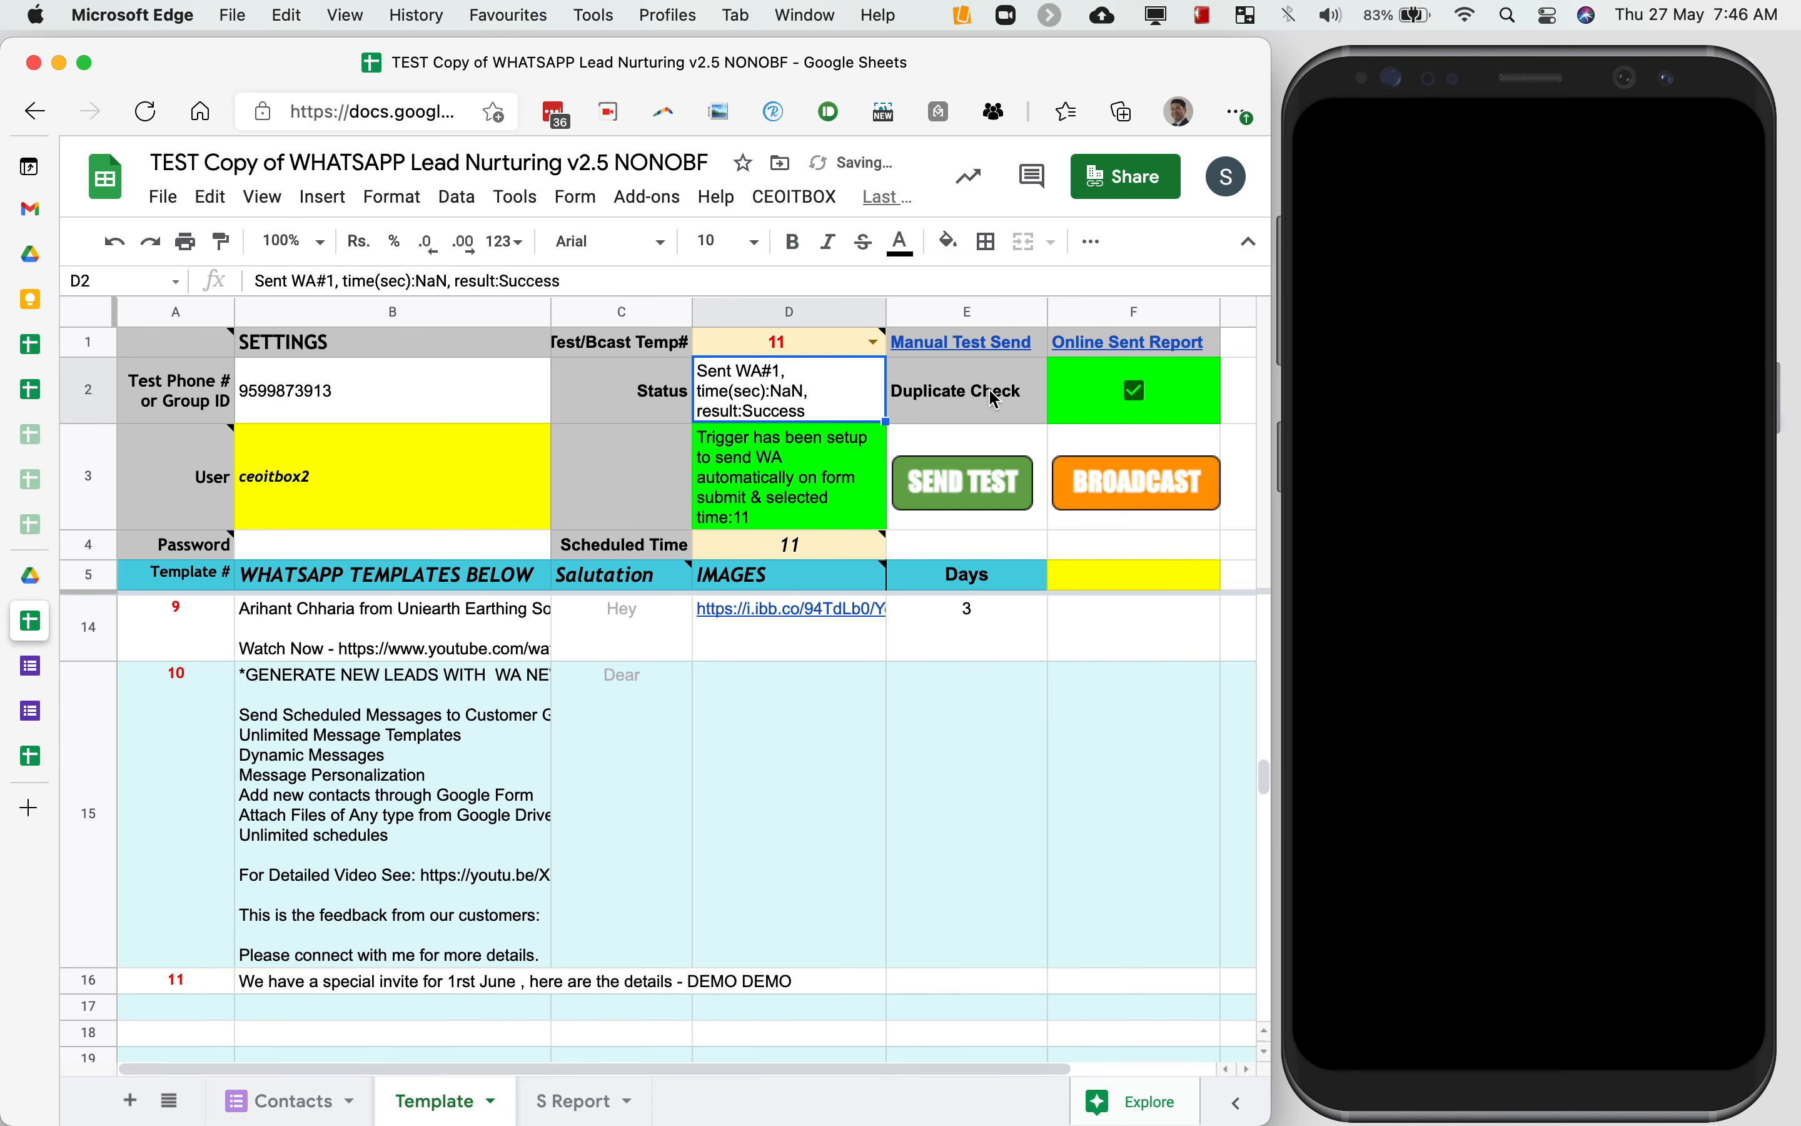
pyautogui.click(1106, 485)
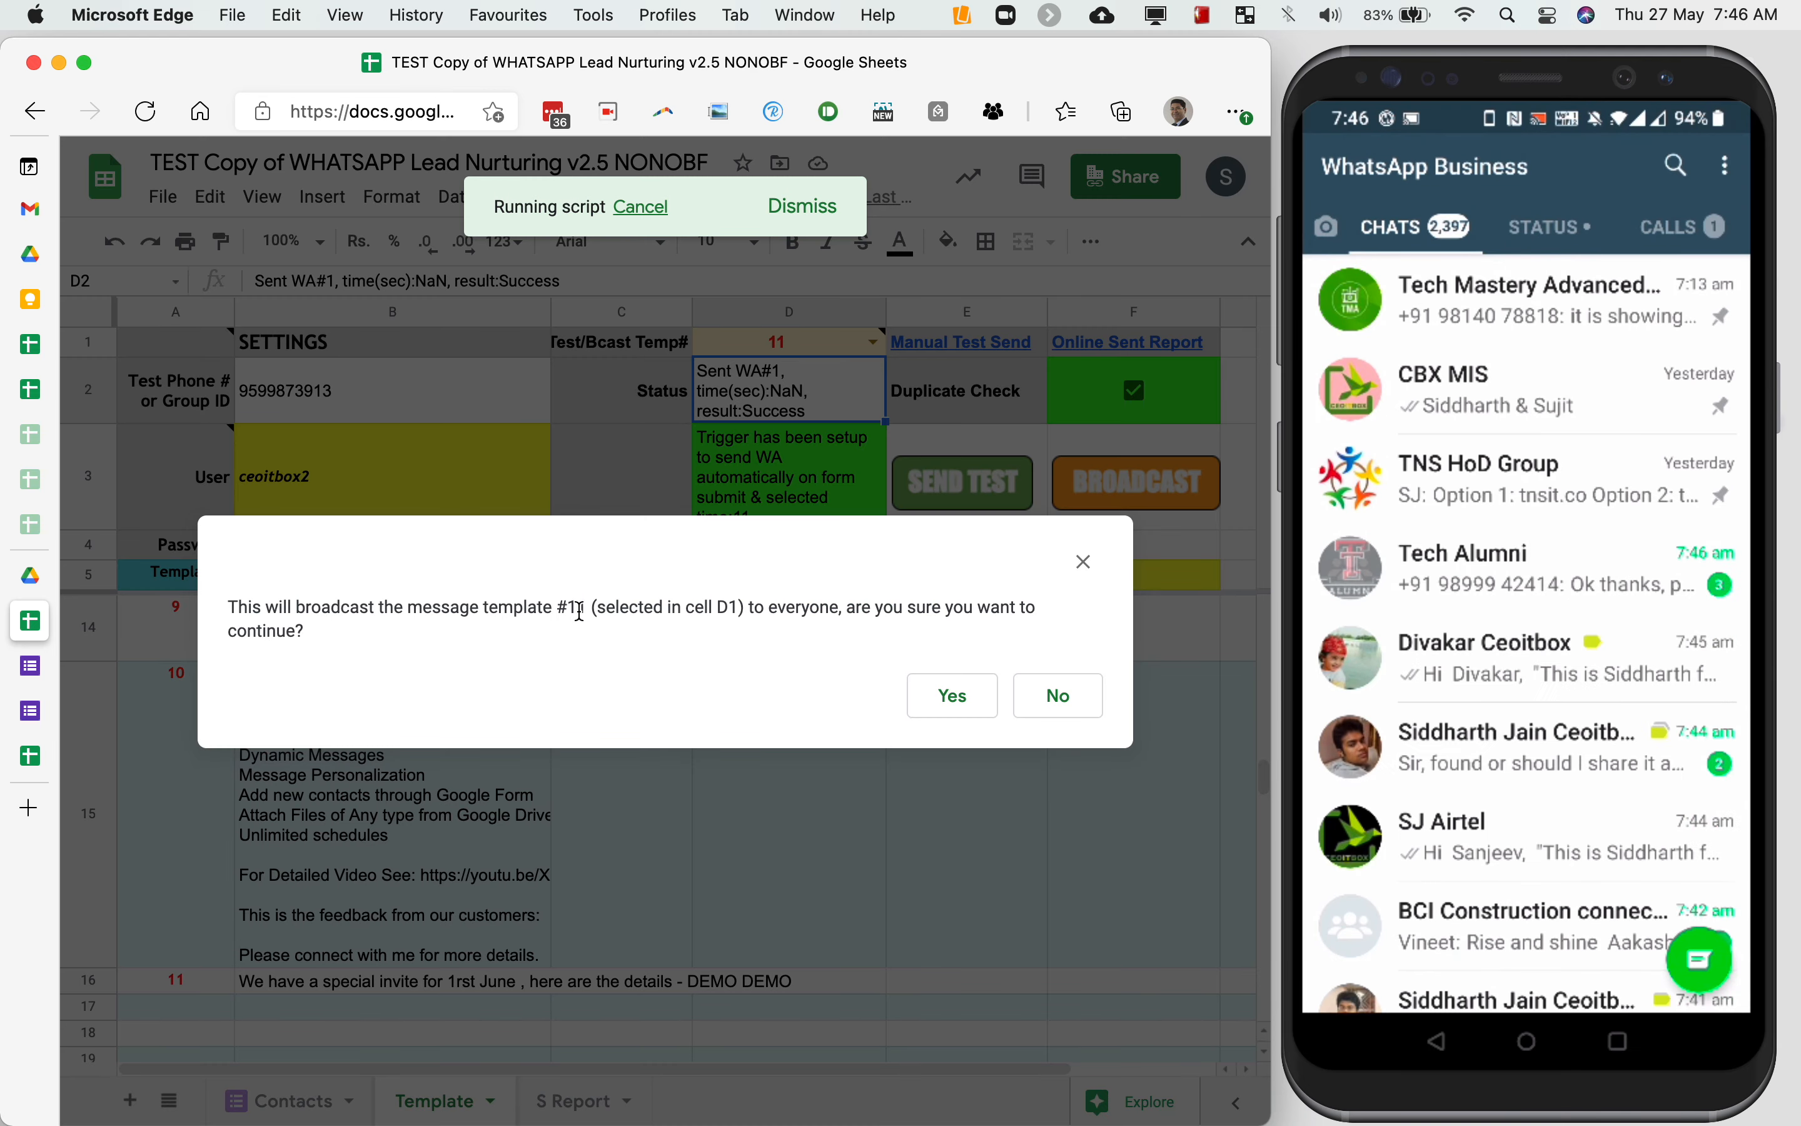
pyautogui.click(962, 699)
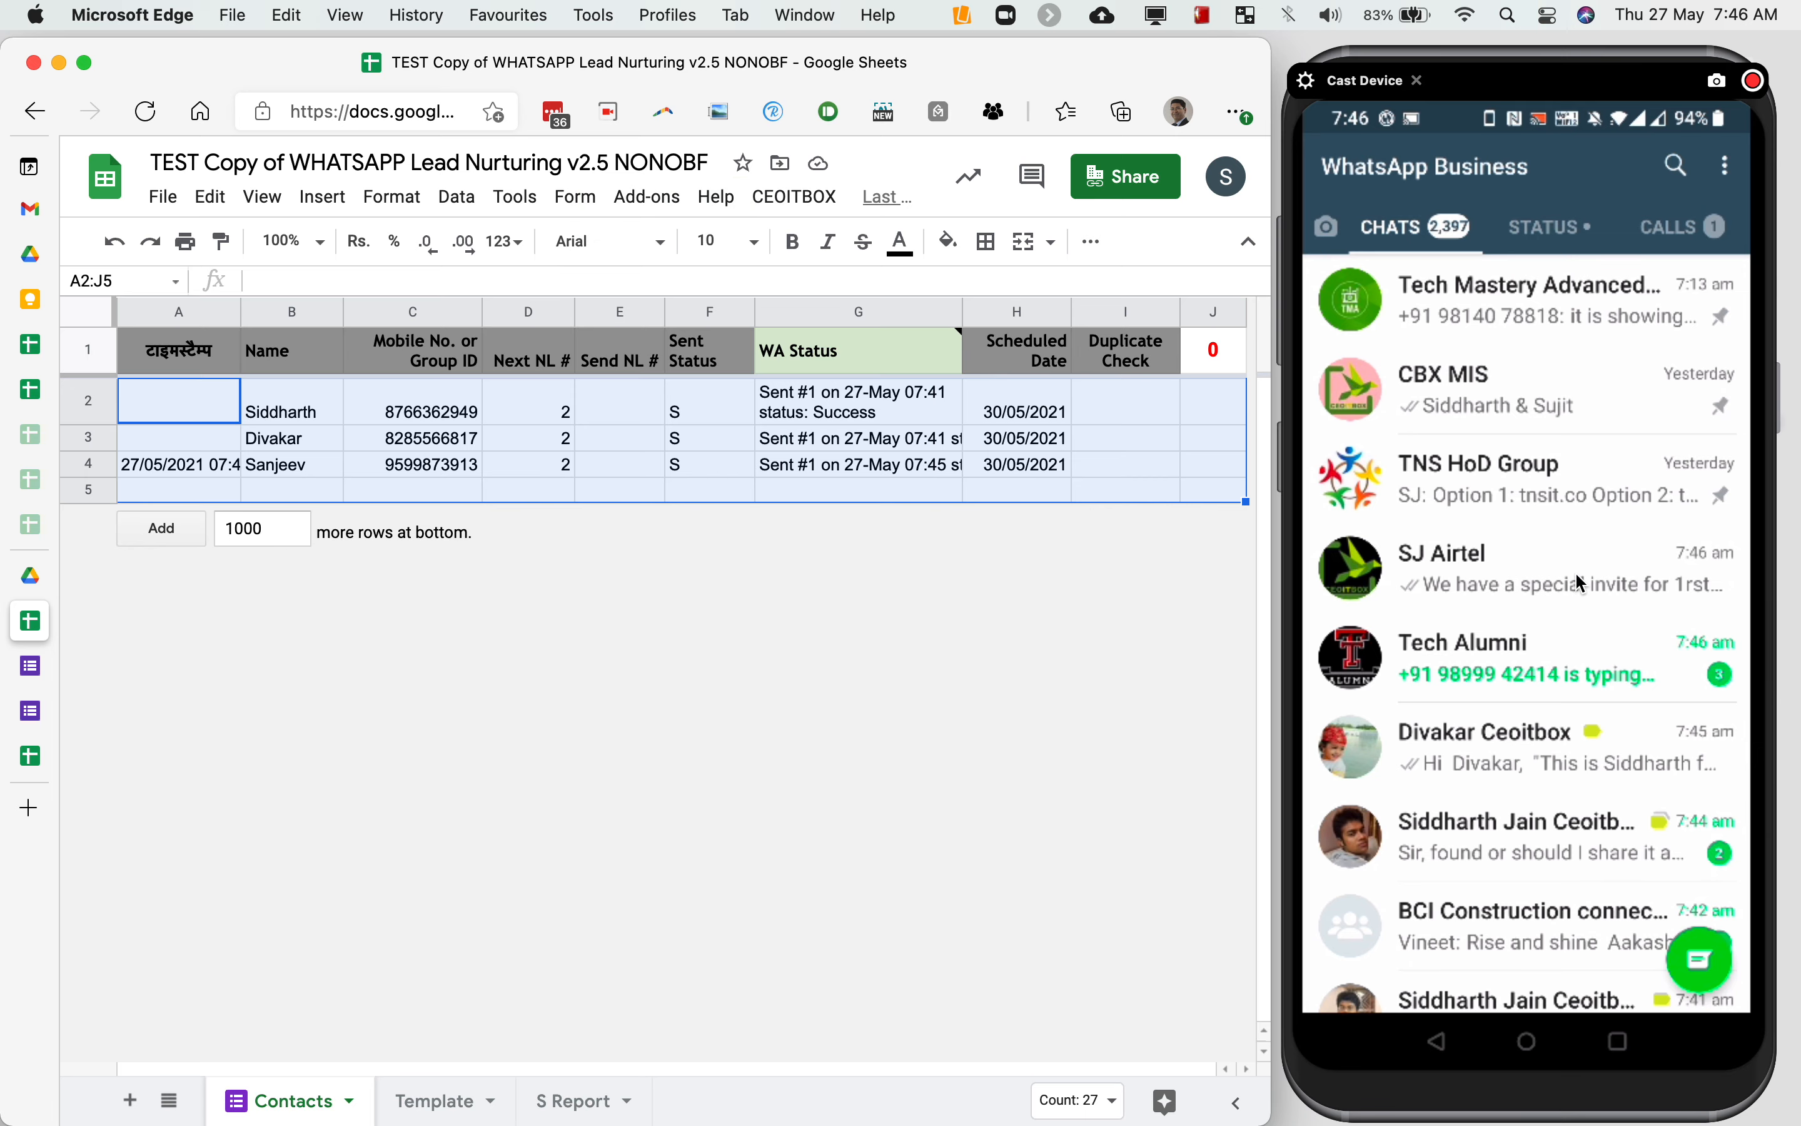
# Read the broadcast message in the SJ Airtel chat on the phone and check the last lead's WA Status on the Contacts sheet
pyautogui.click(1581, 581)
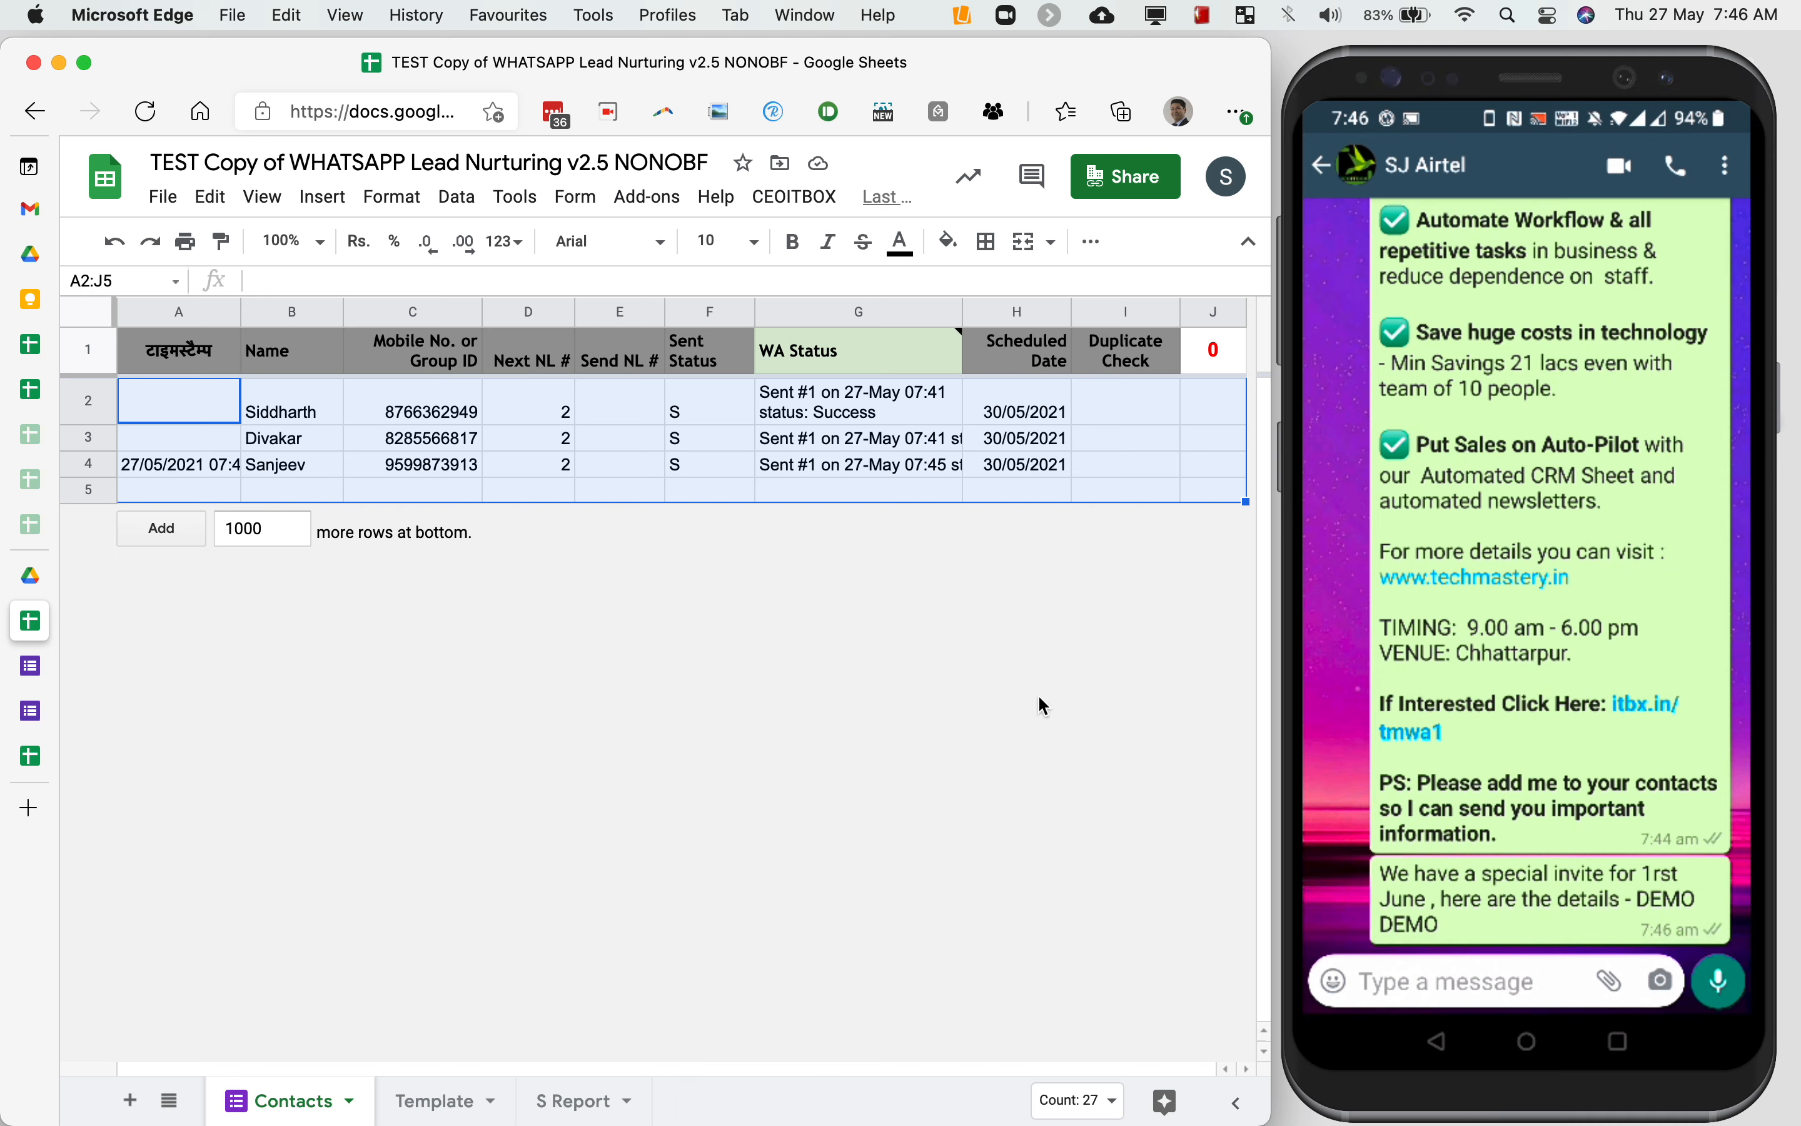
pyautogui.click(908, 473)
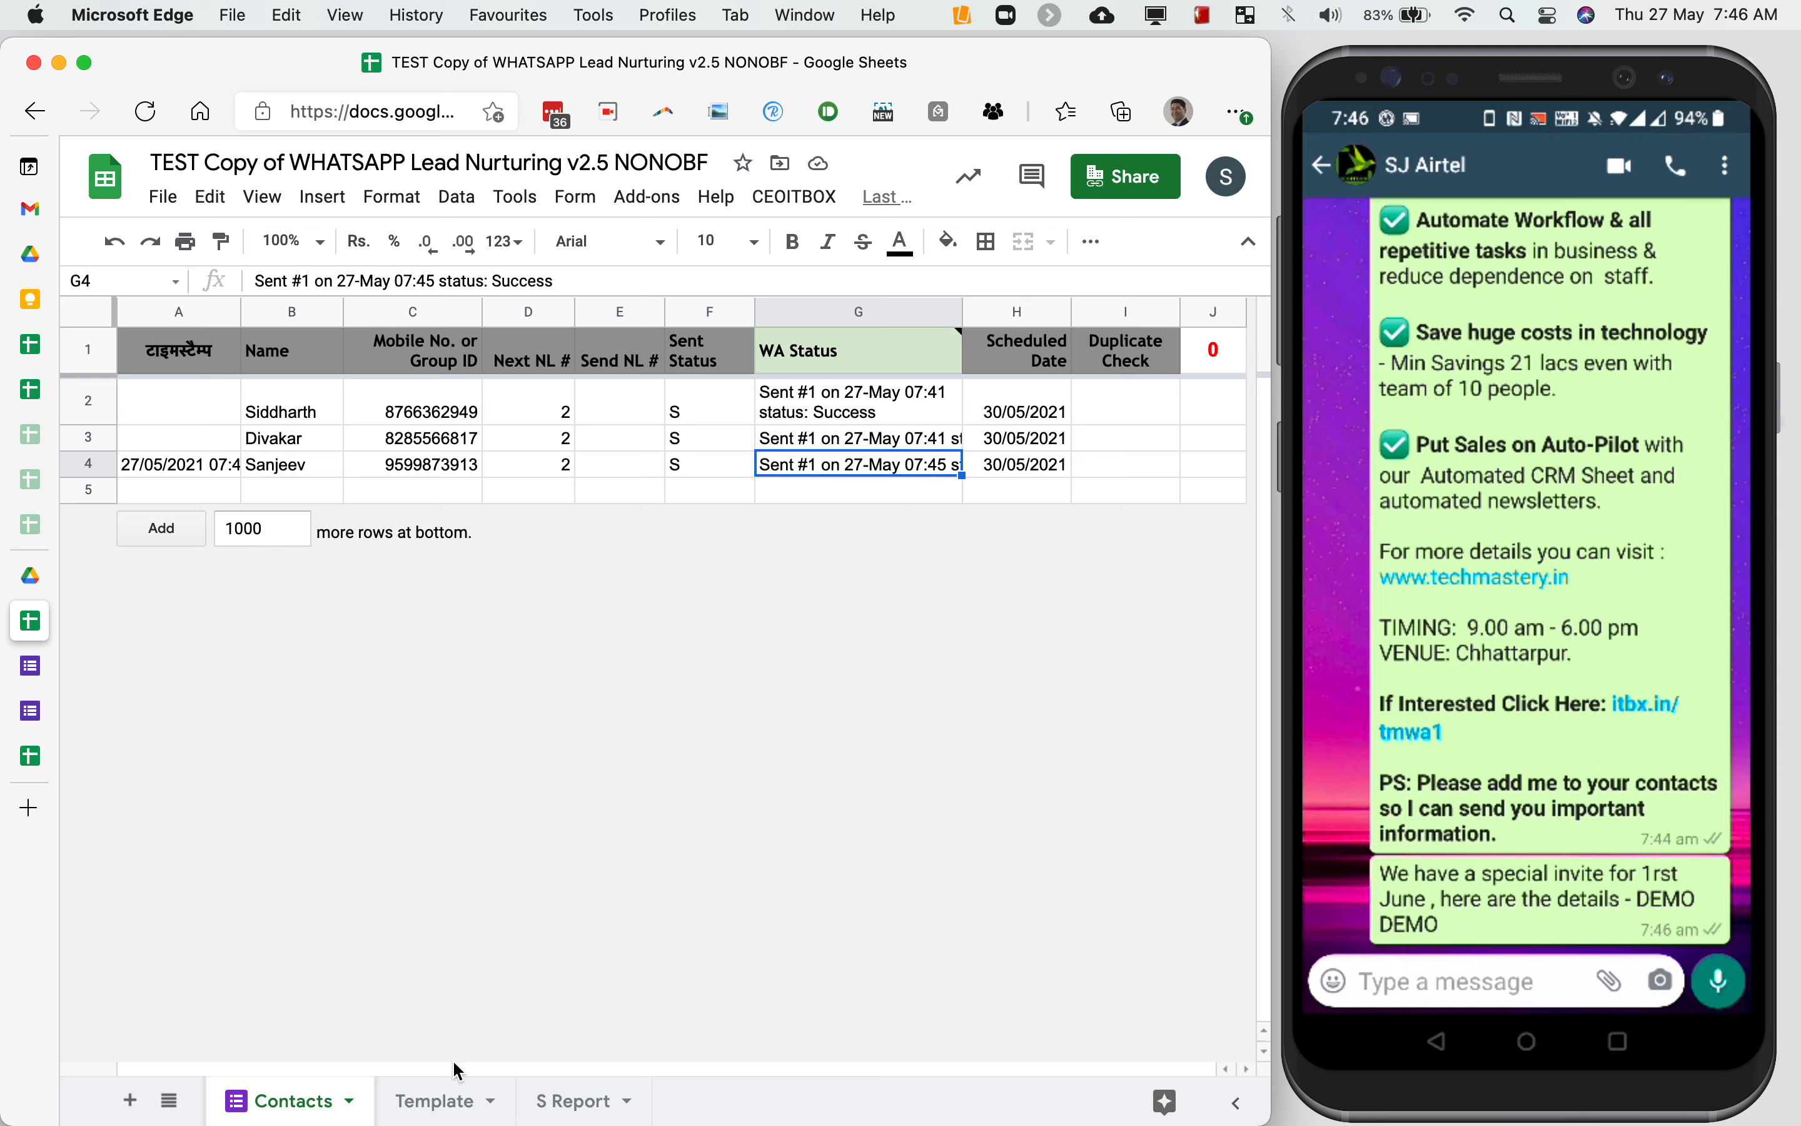
# Return to the Template sheet and review the CEOITBOX options for sending messages and test messages
pyautogui.click(446, 1100)
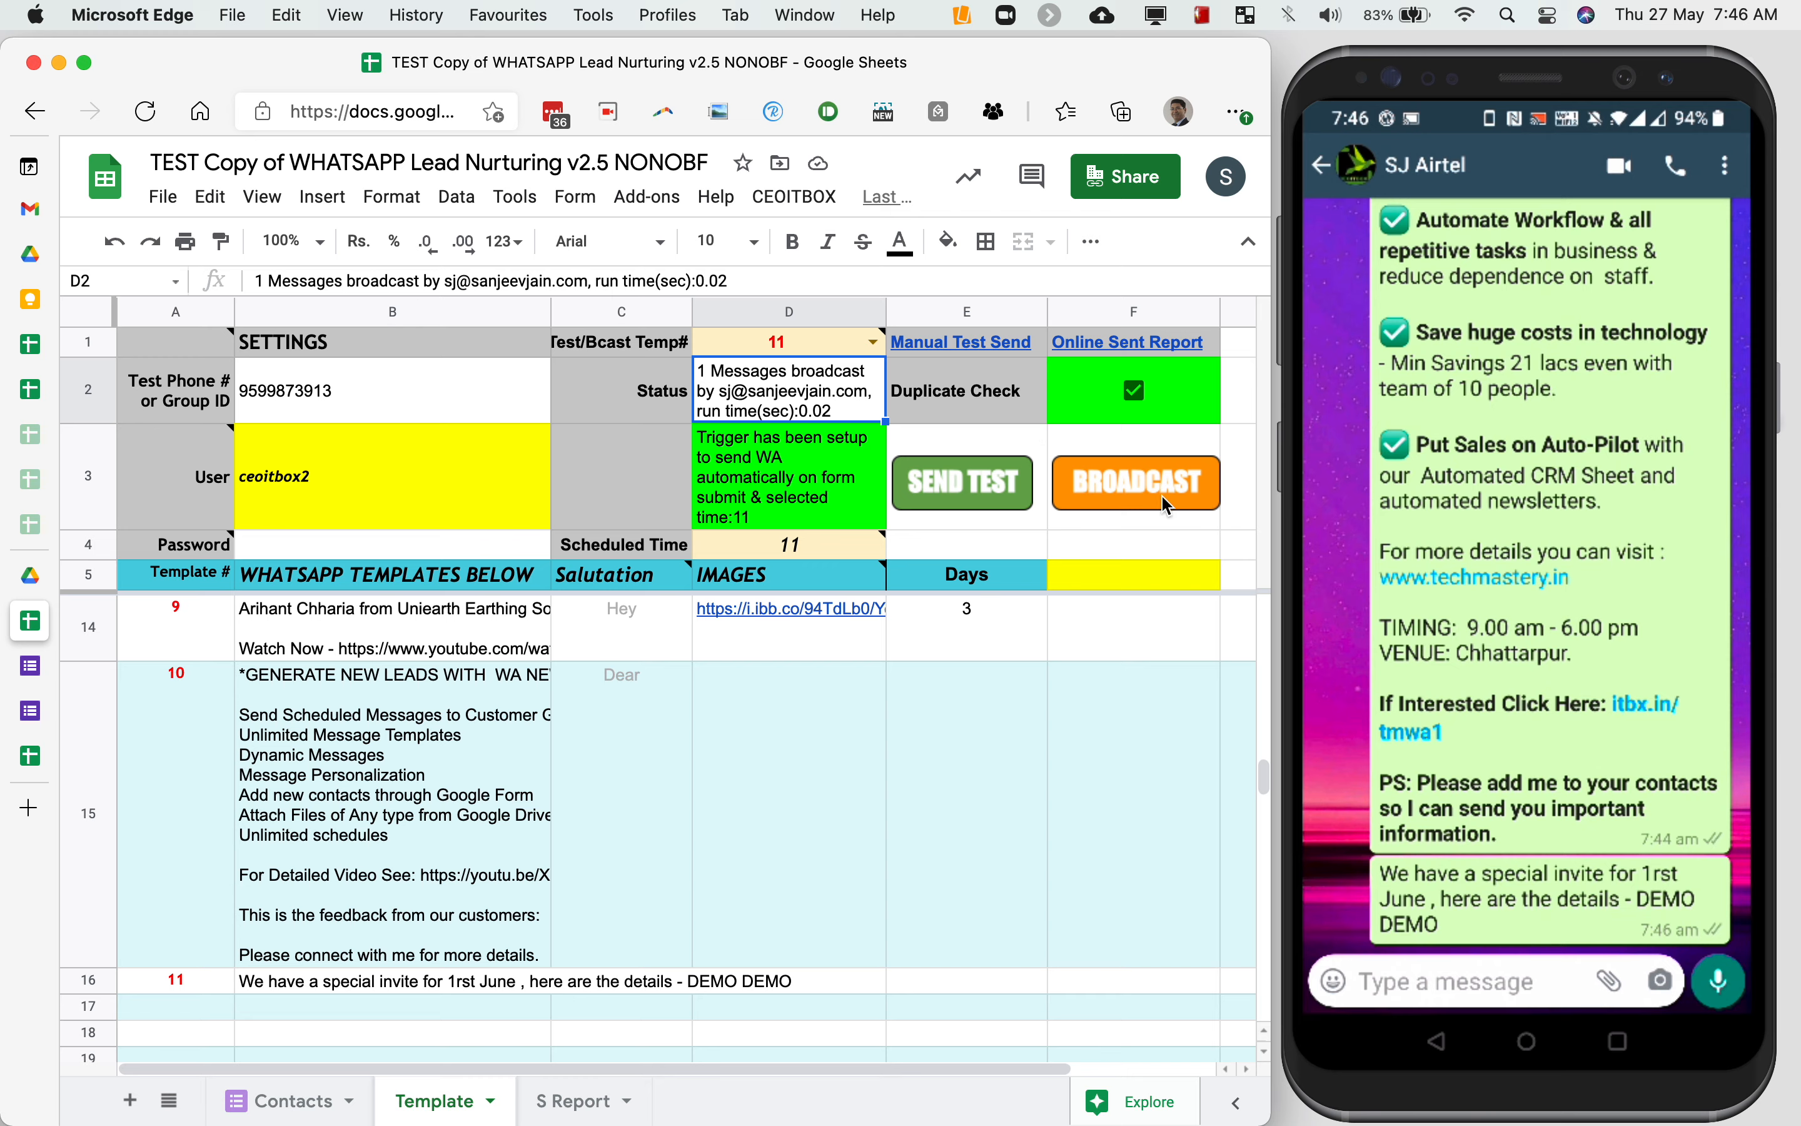
pyautogui.click(815, 212)
pyautogui.moveTo(893, 242)
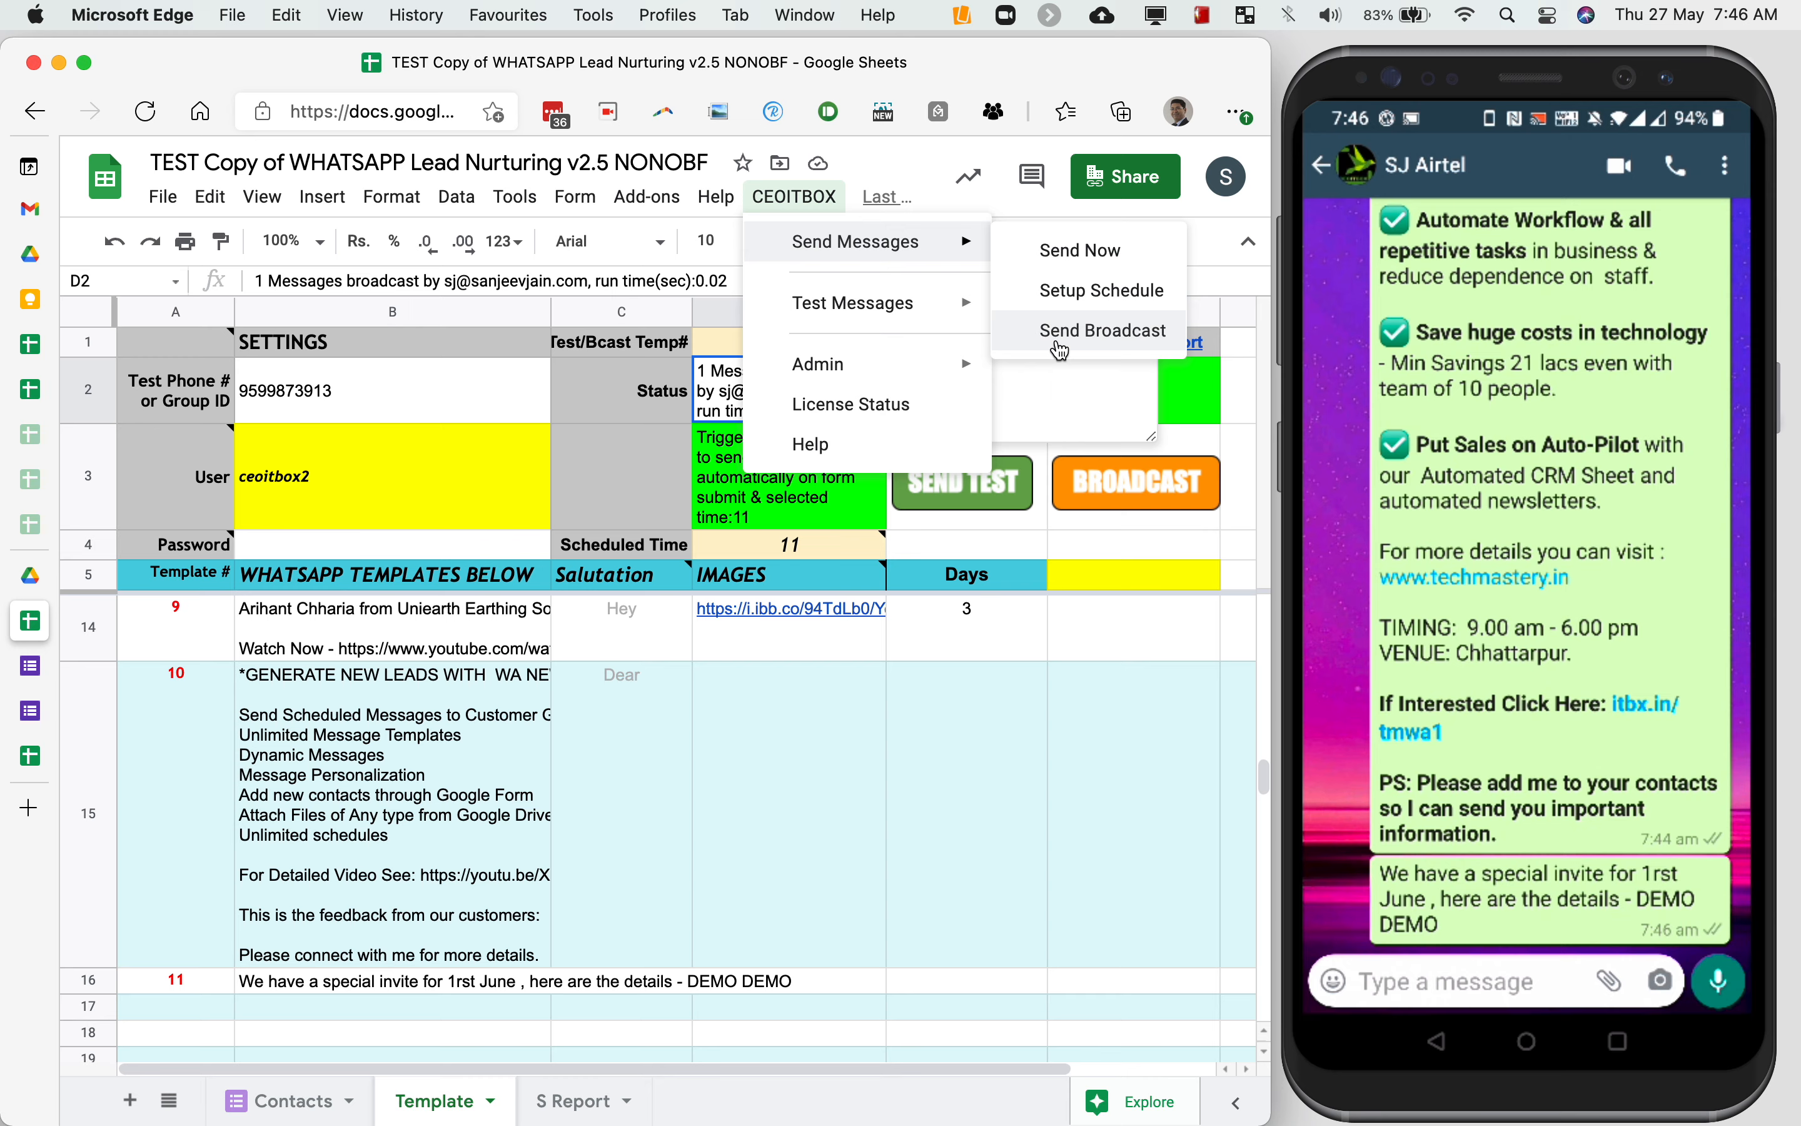
pyautogui.moveTo(923, 313)
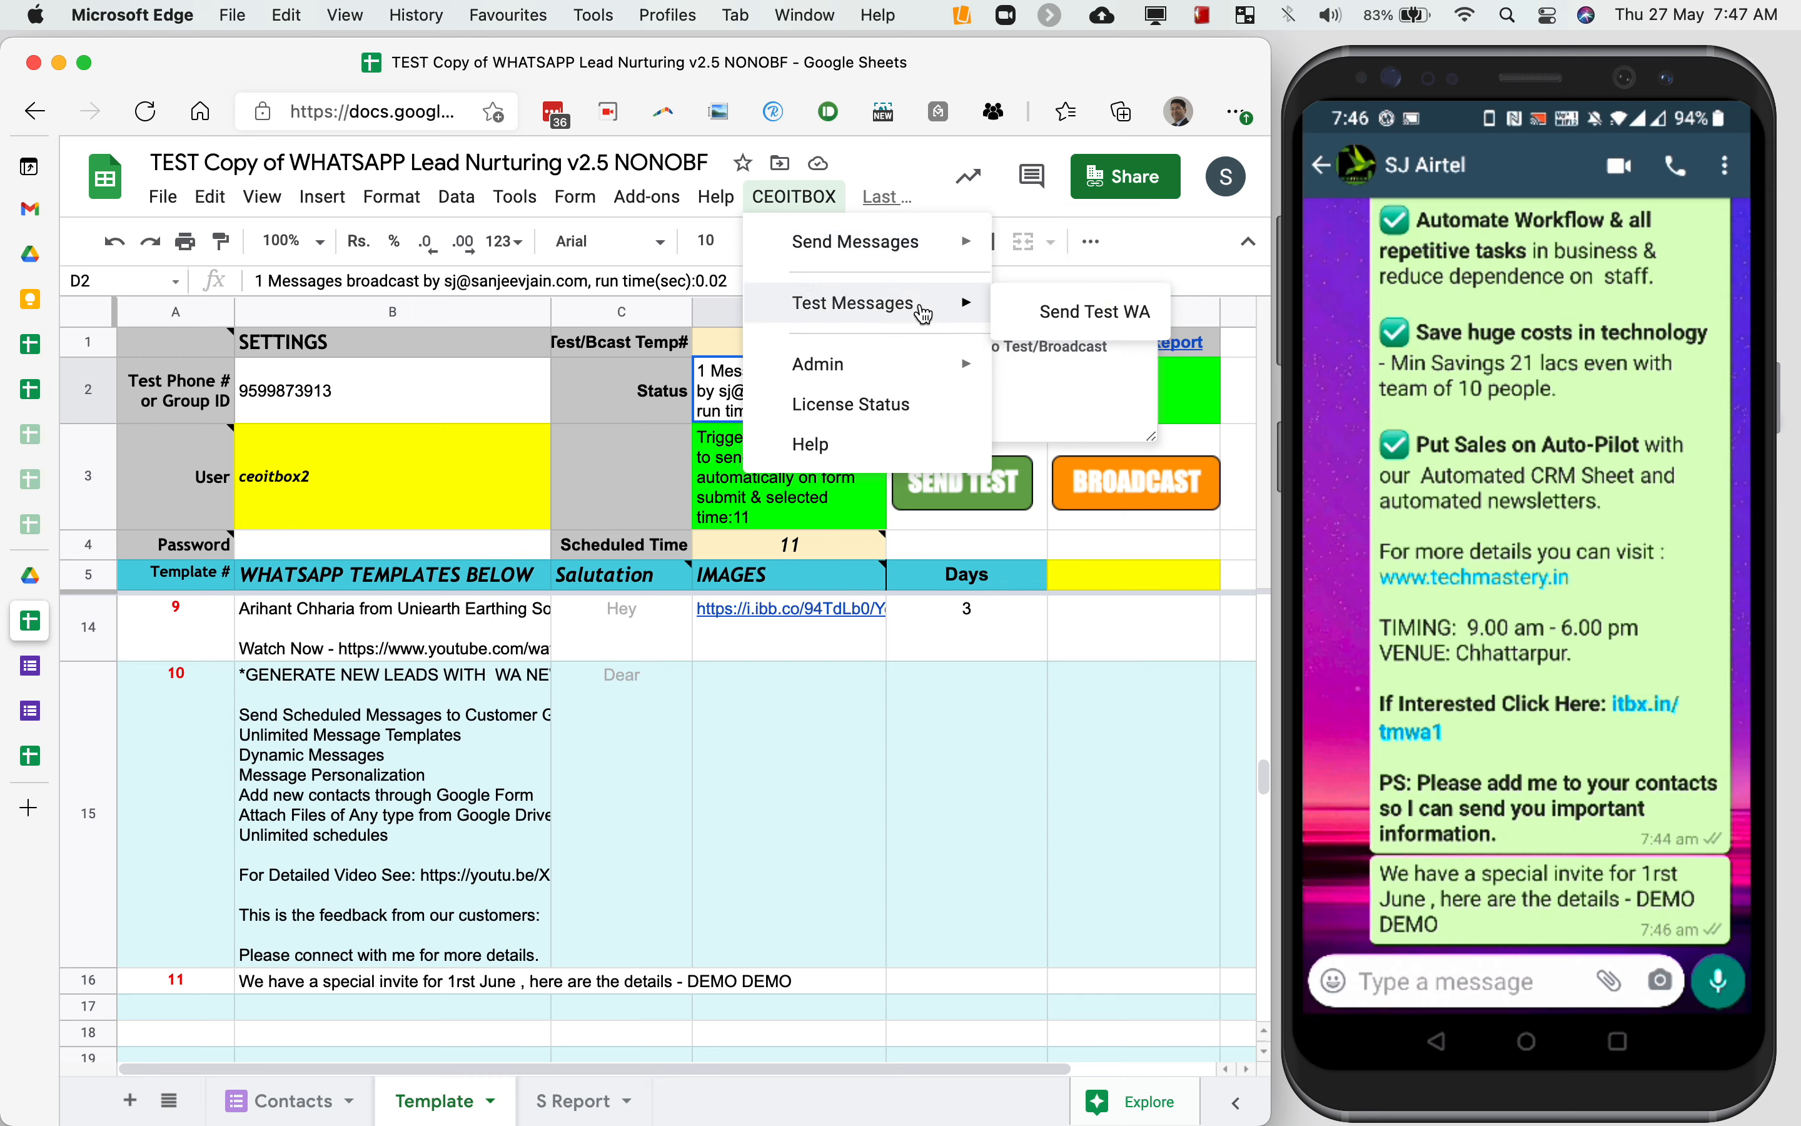
pyautogui.click(963, 550)
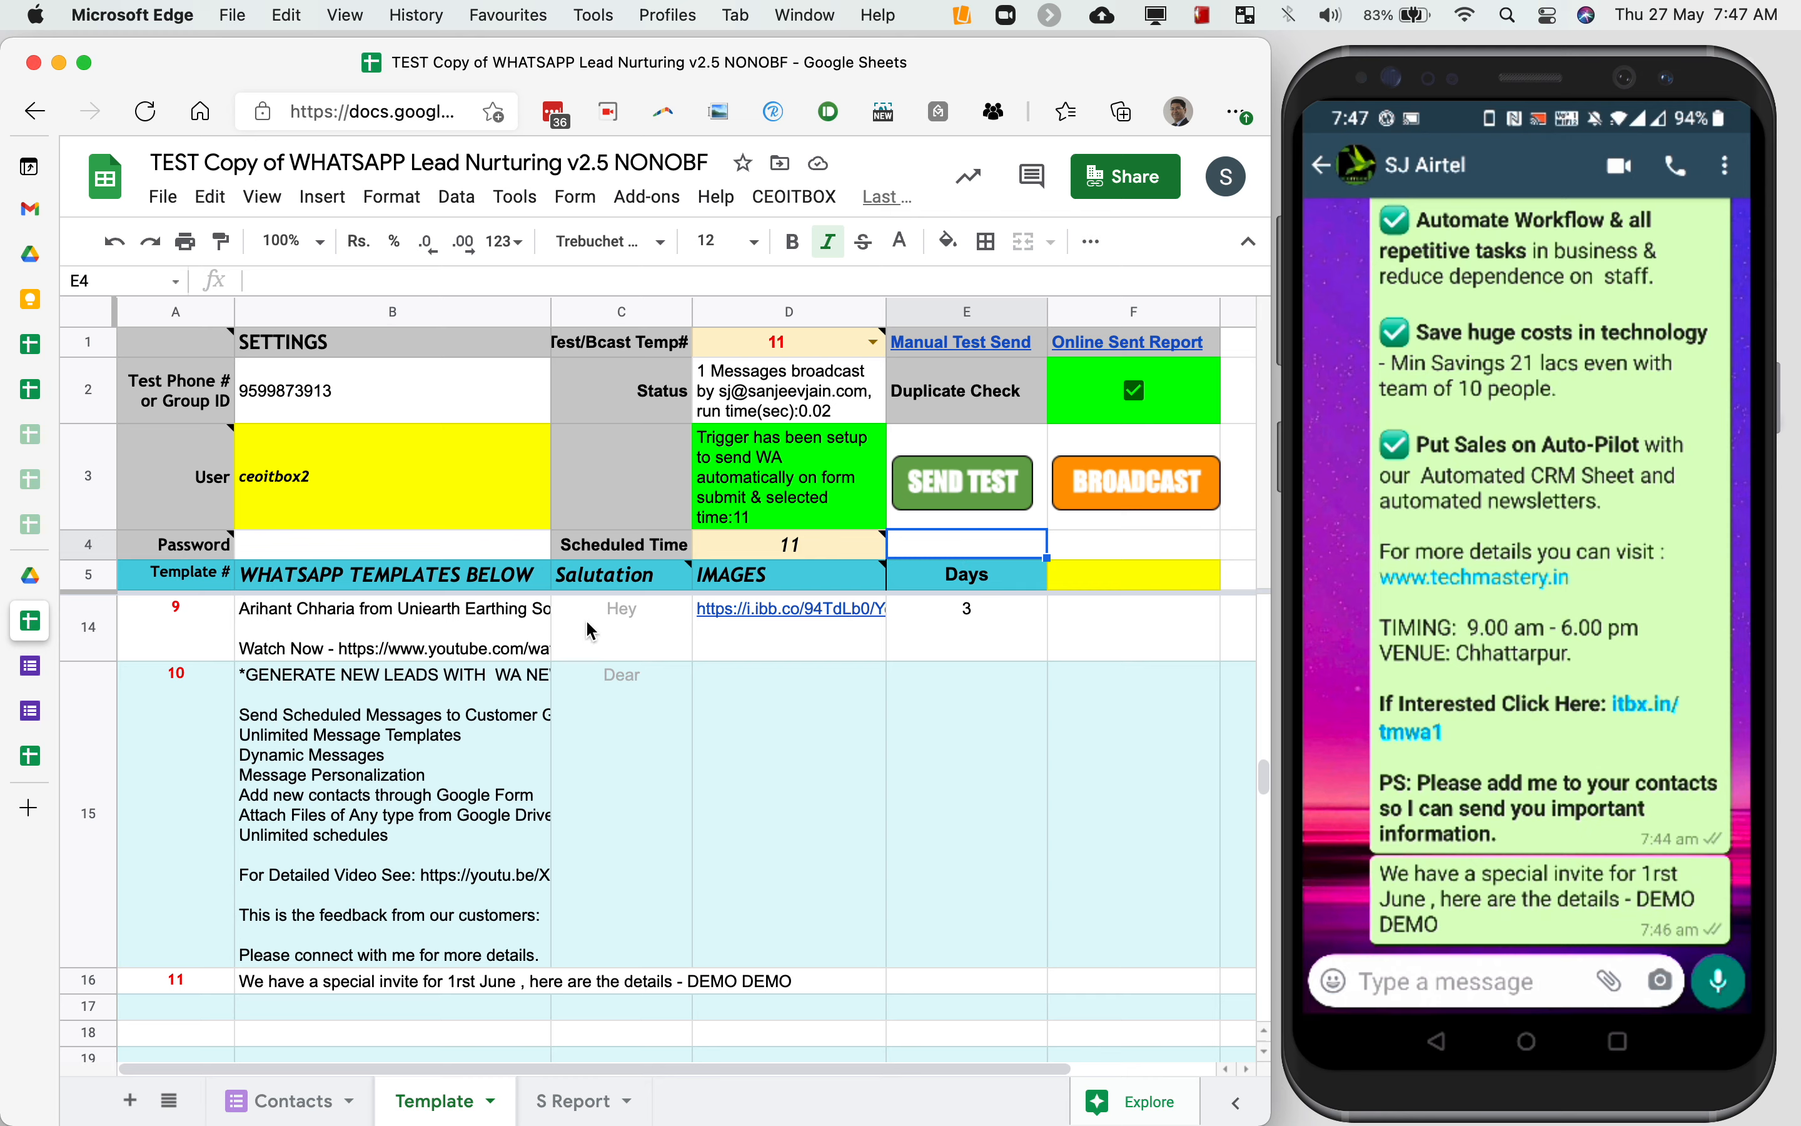